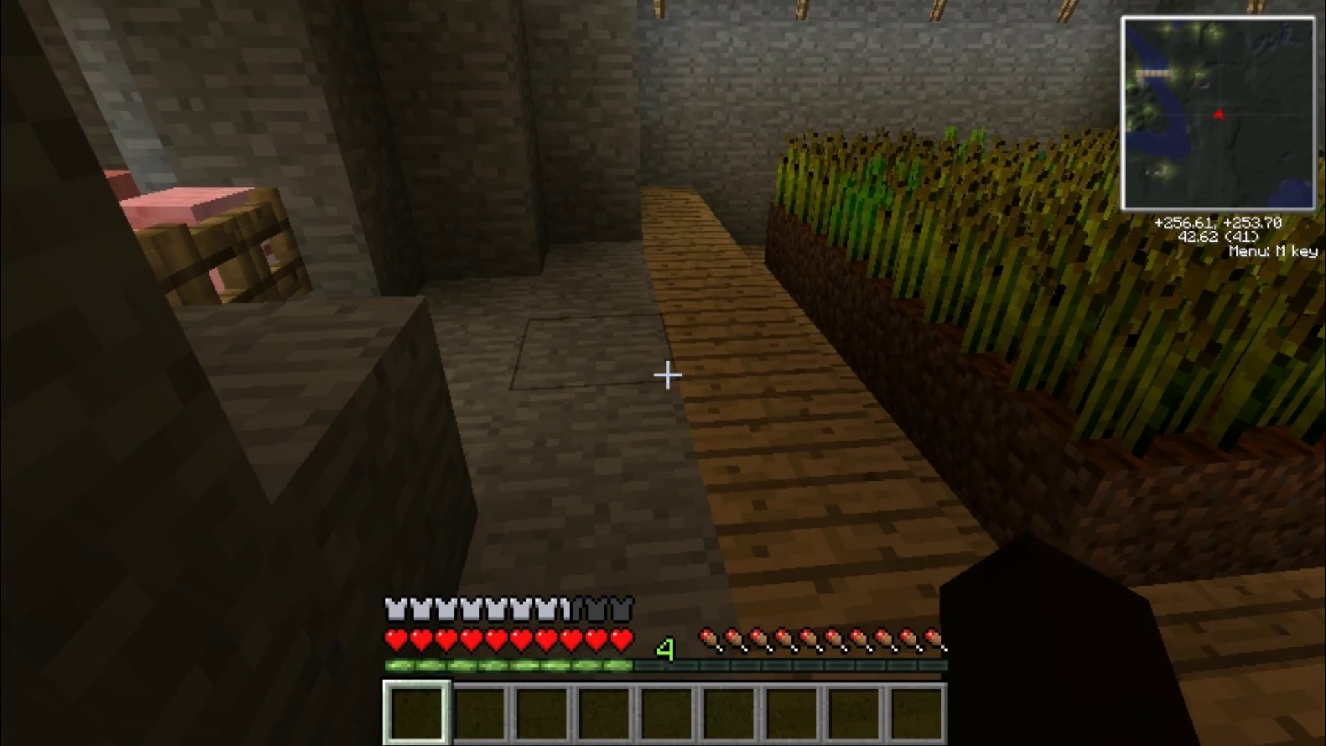
Leave the wheat plot and climb the stone ledges to the spot overlooking the underground farm
key(w)
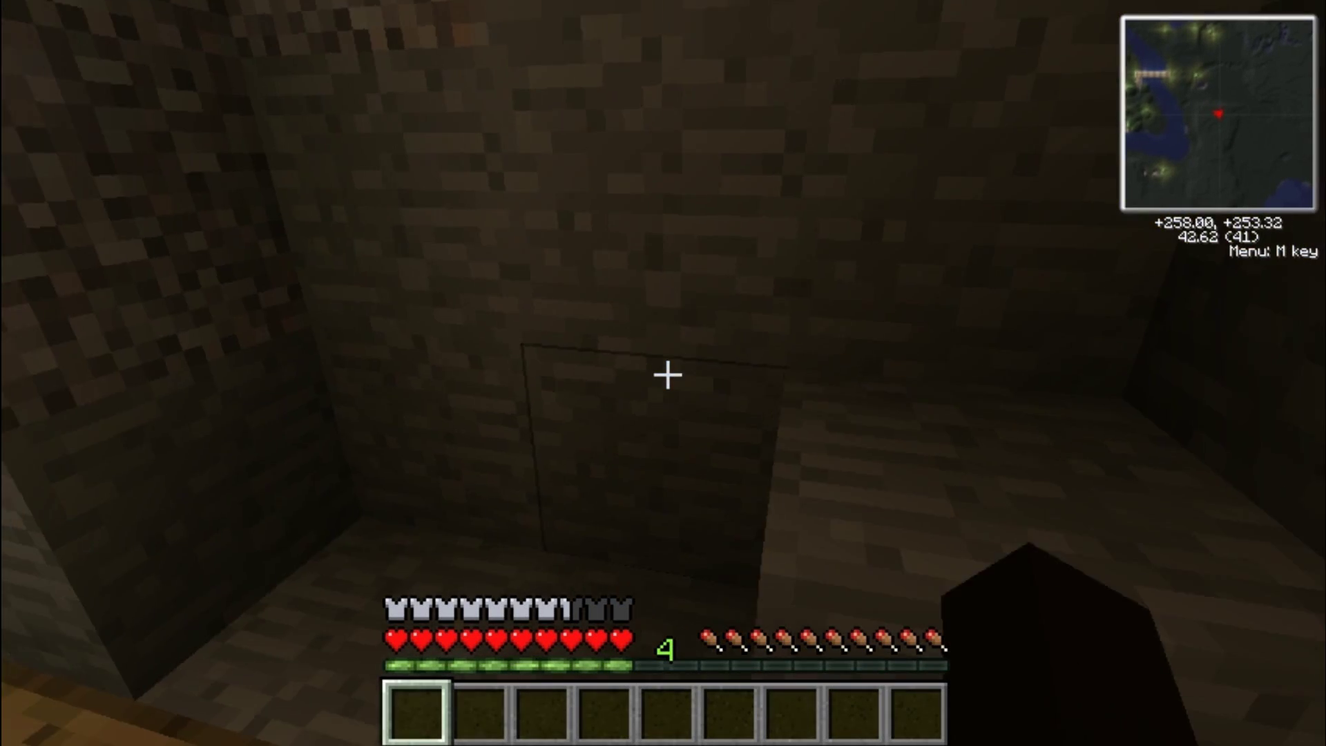
key(space)
key(w)
key(space)
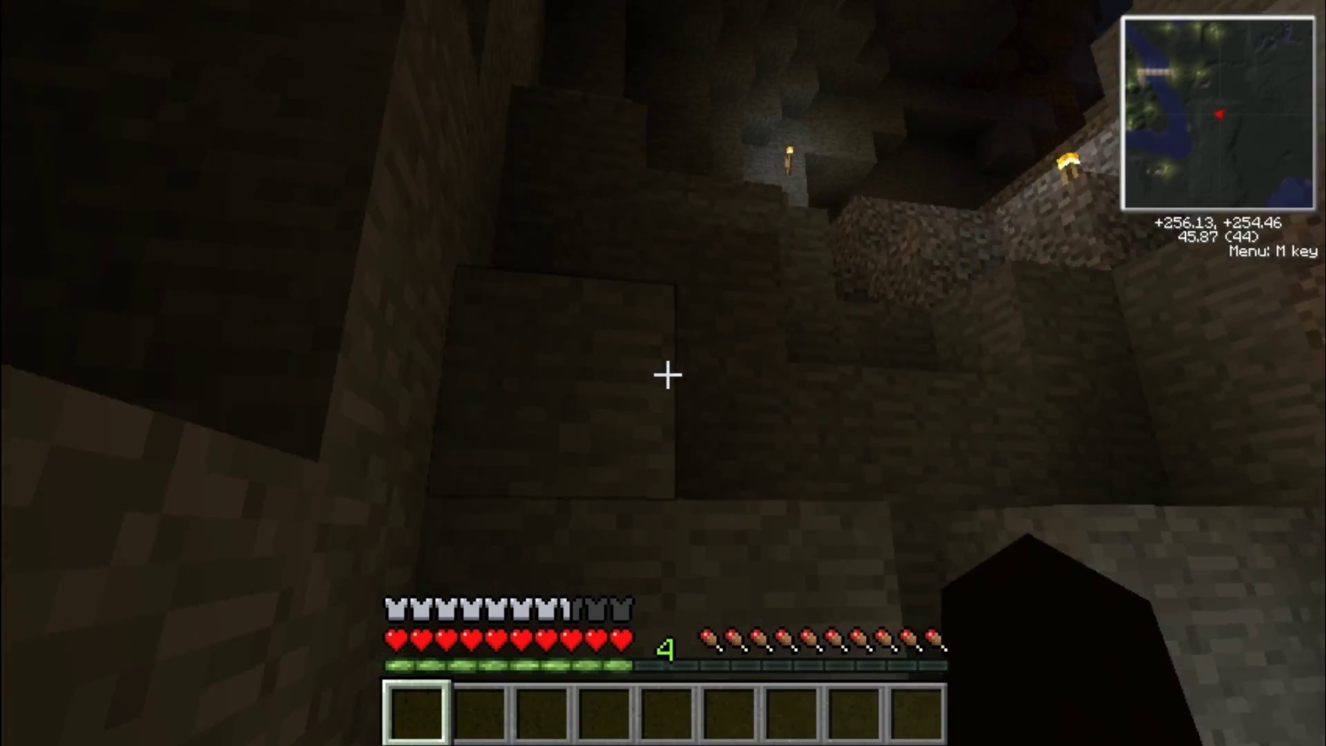
key(w)
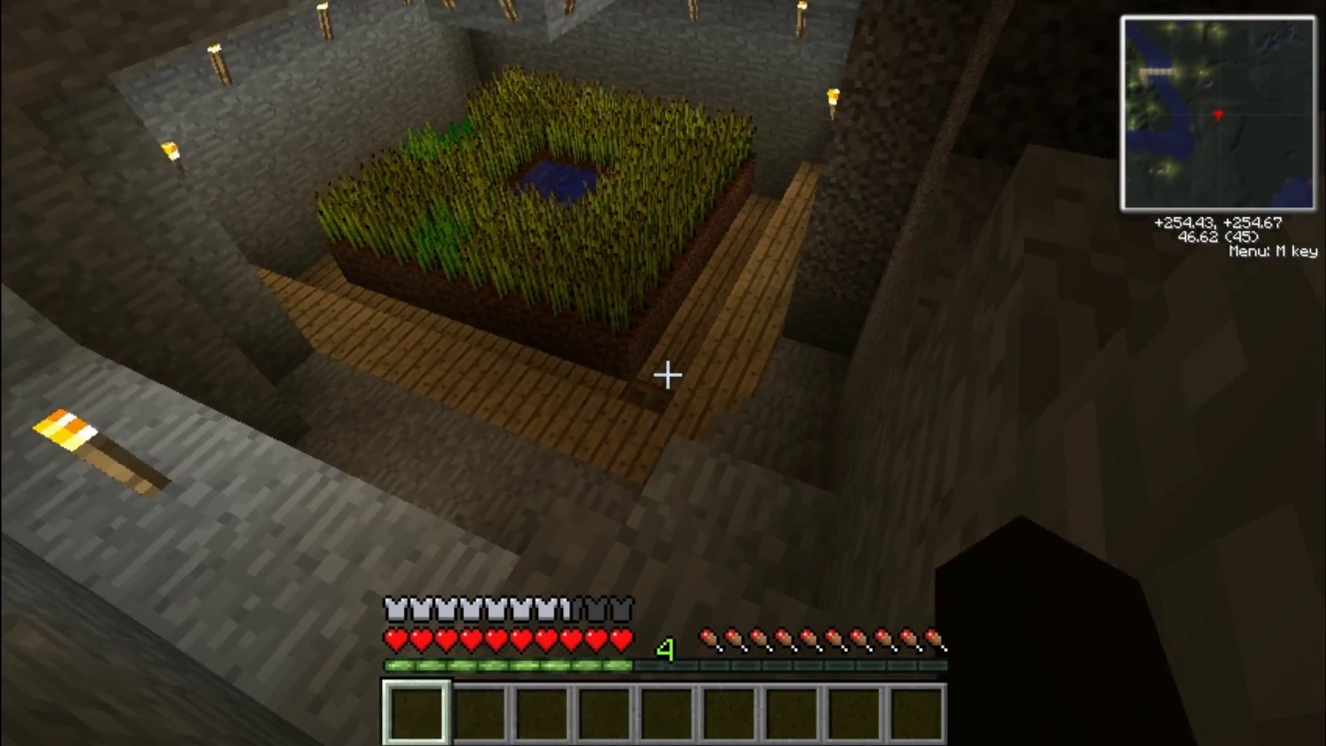
Return to the wheat farm and descend the ladder through the wooden trapdoor, closing it overhead
key(w)
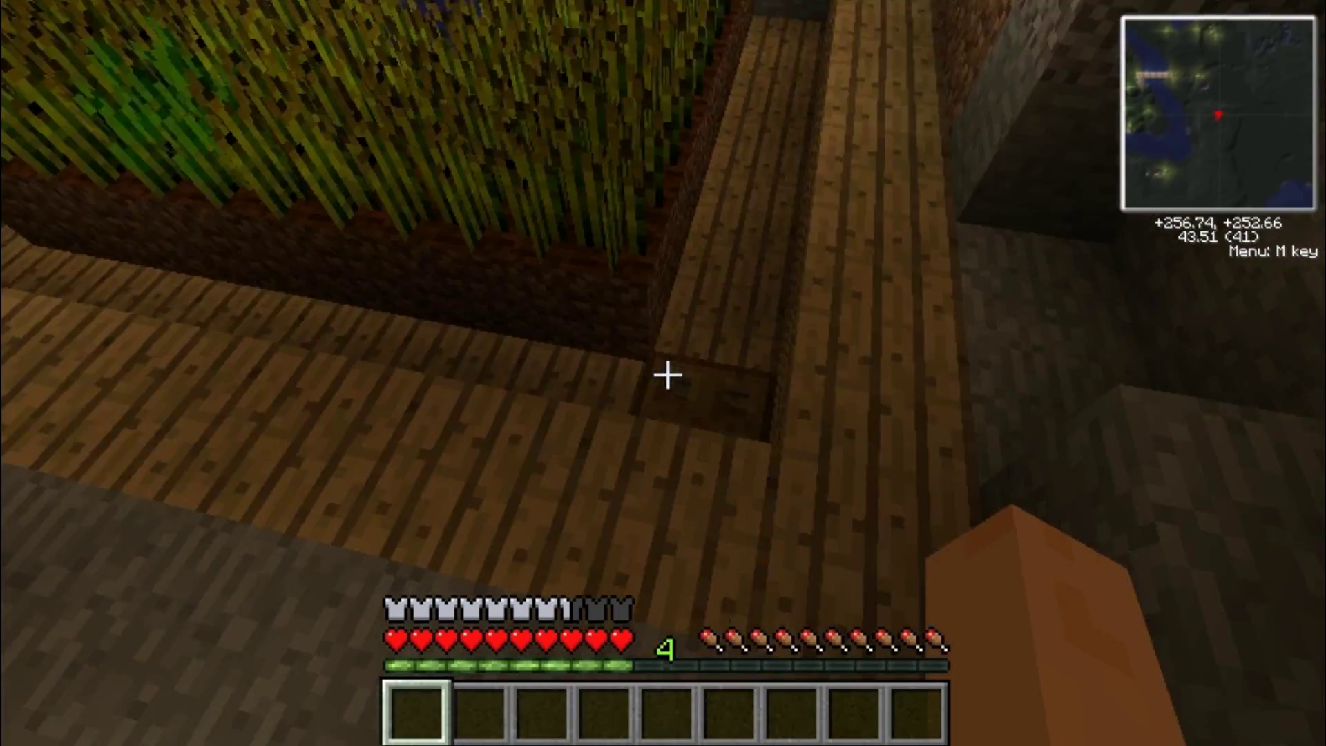
key(w)
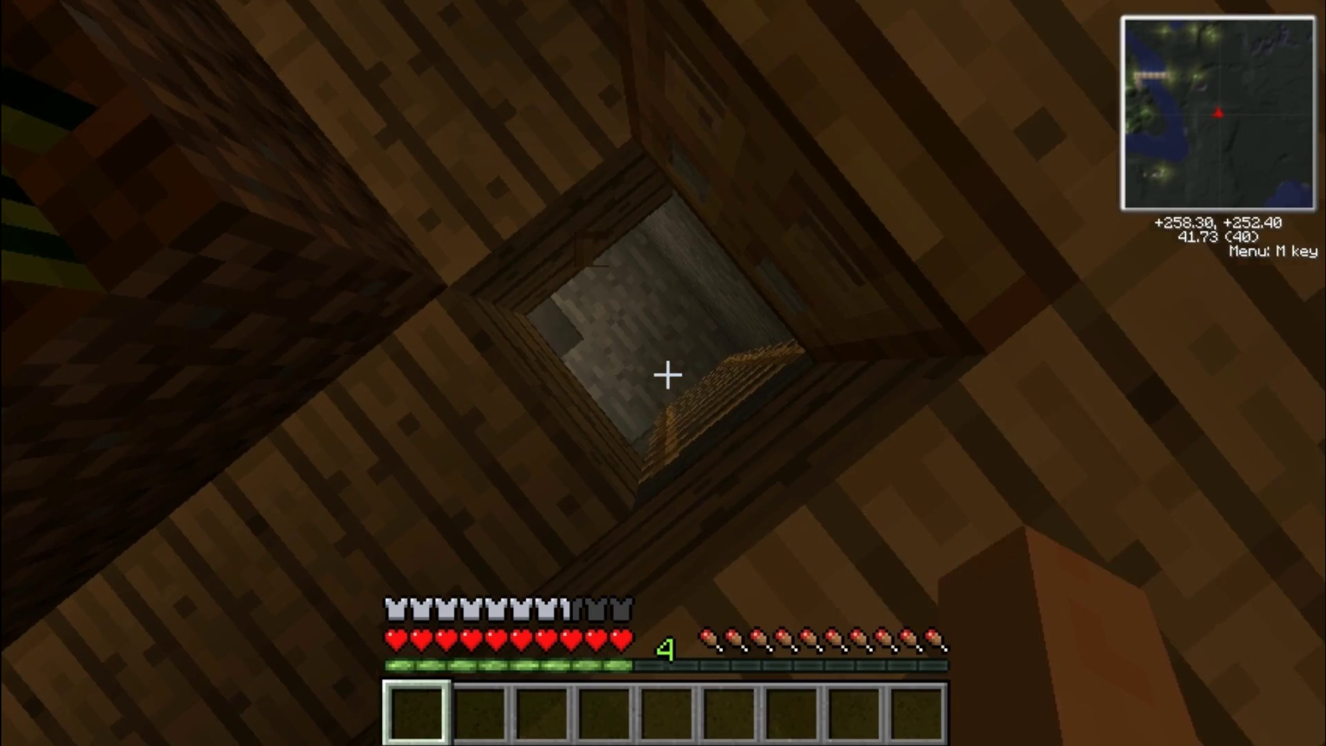
key(w)
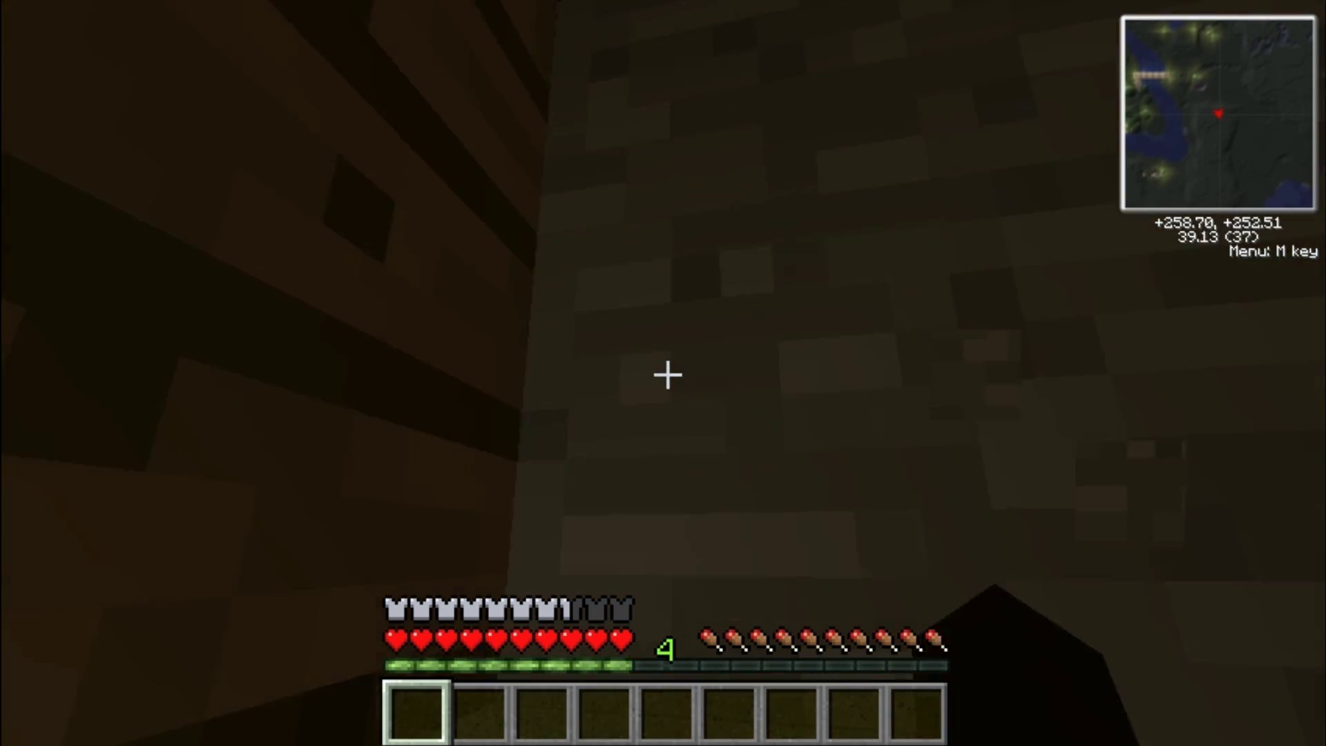
click(668, 375)
right_click(668, 375)
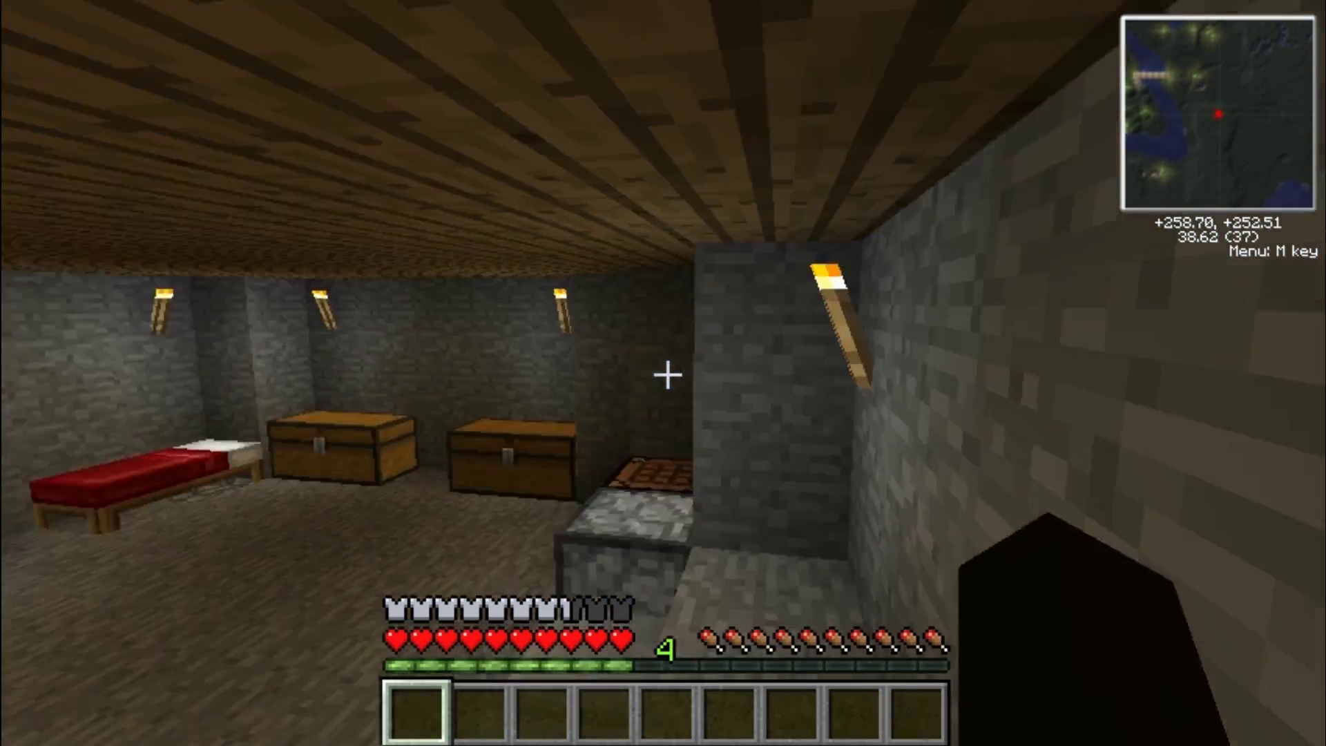
Cross the furnace room to the red bed beside the chest and sleep through the night
key(w)
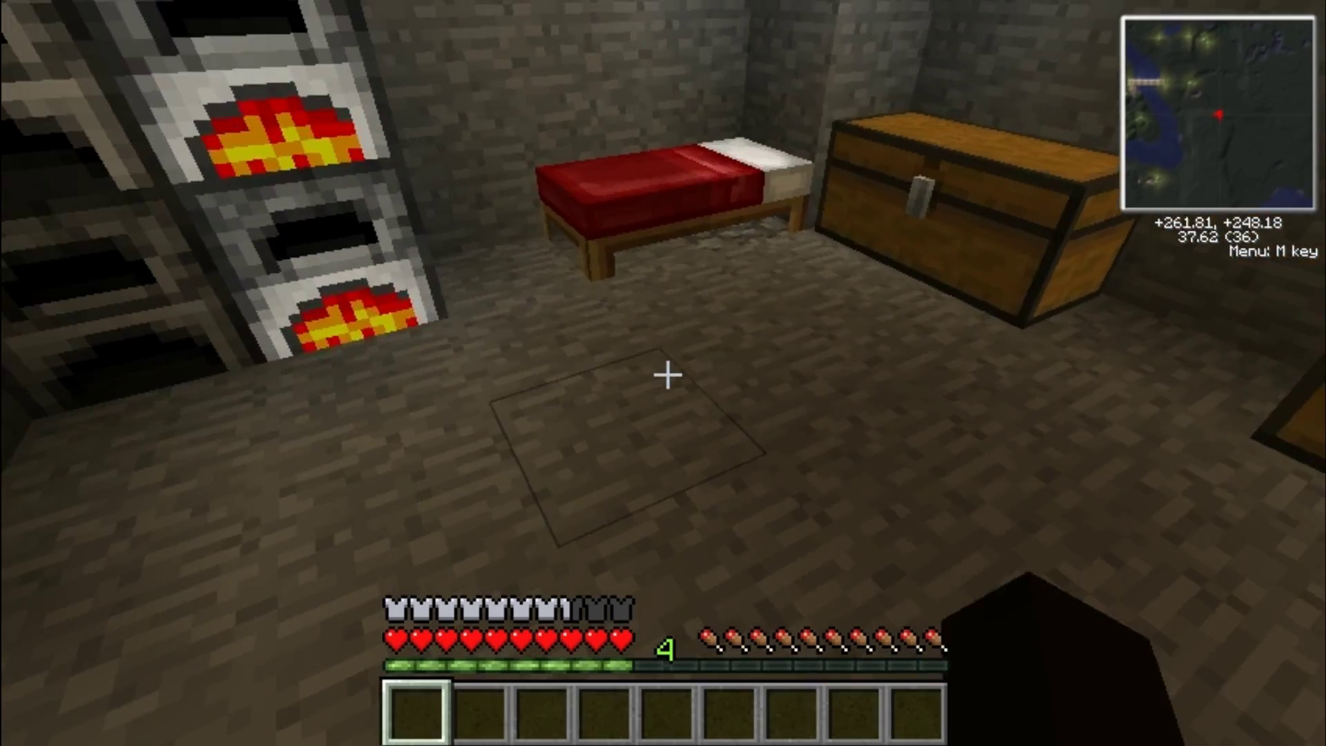
key(w)
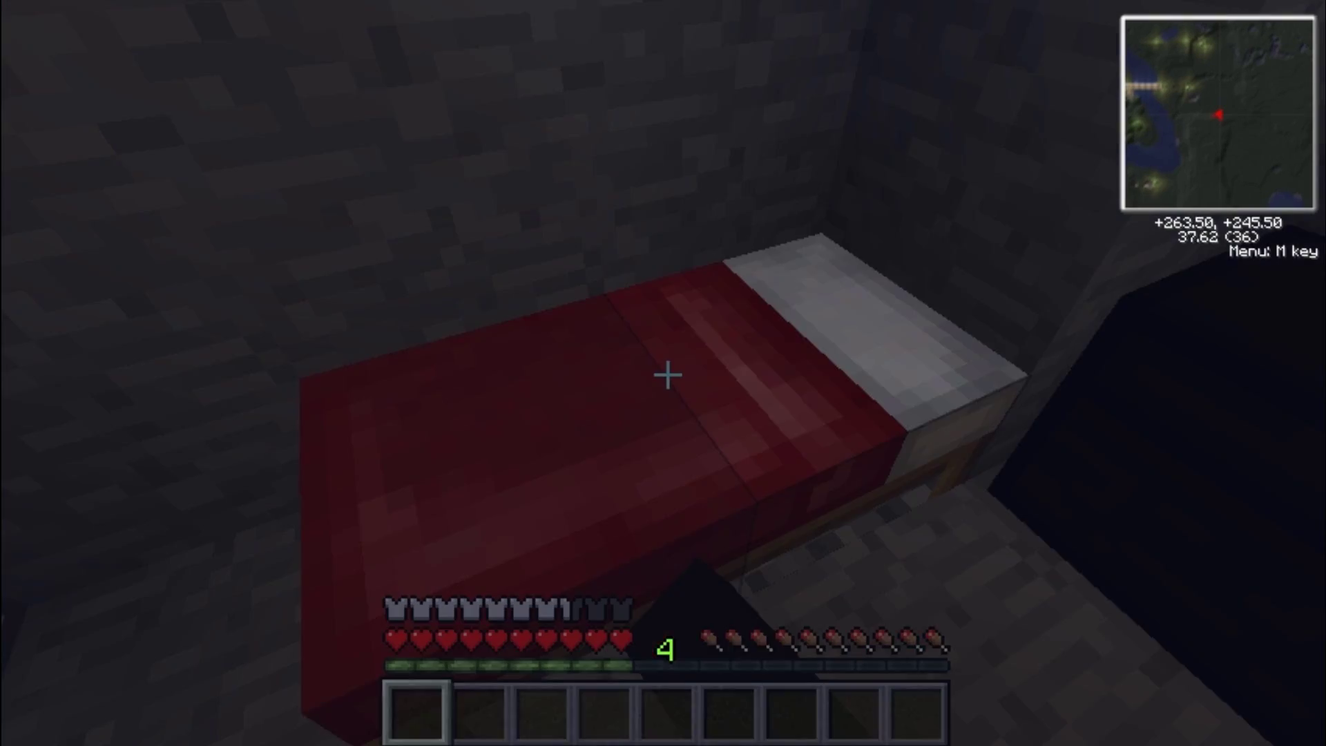
key(w)
Climb the ladder out through the trapdoor and follow the ledges past the farm into the upper cave
key(w)
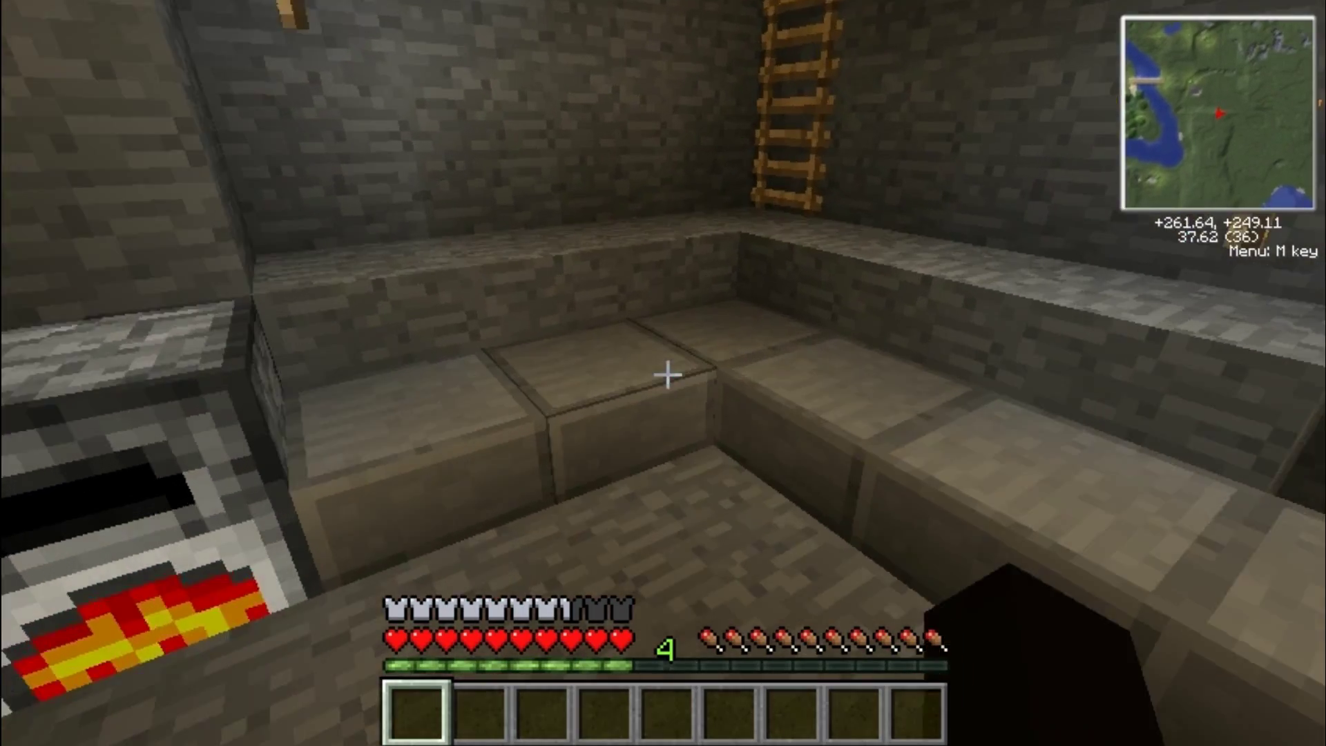
key(w)
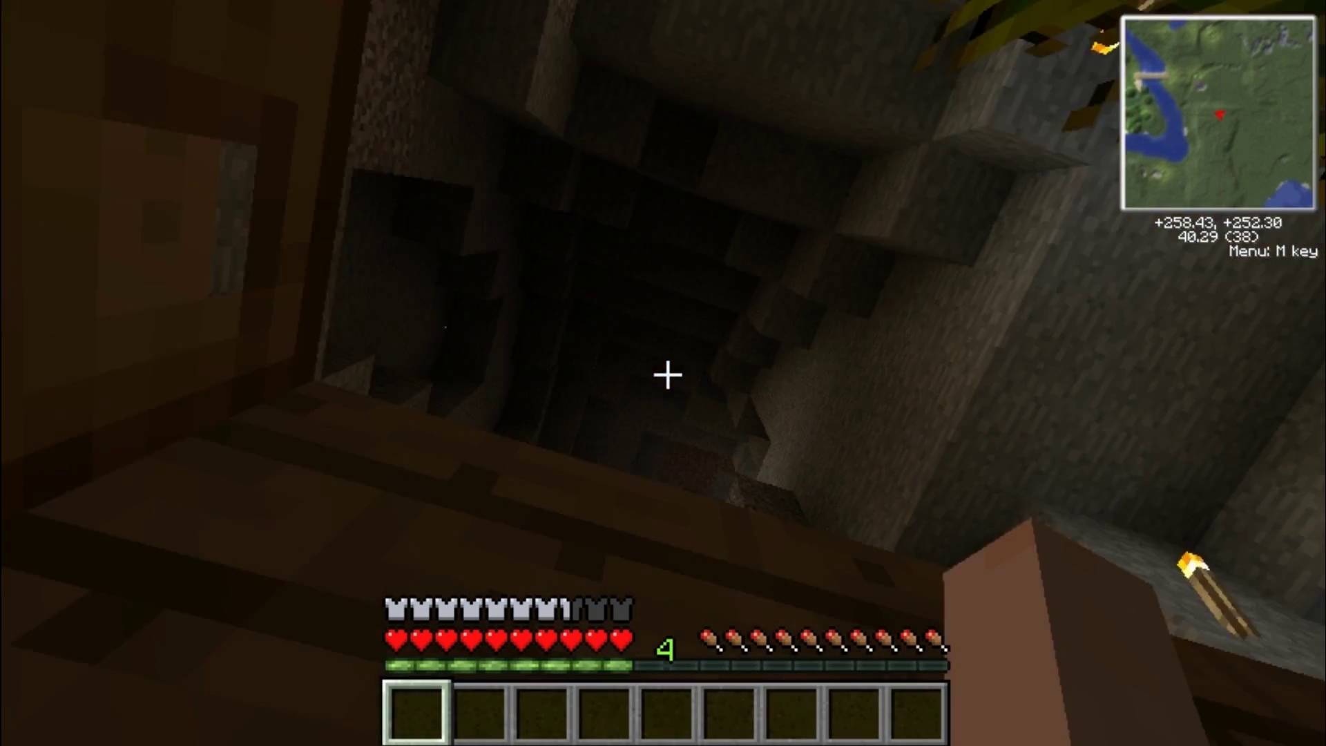
key(w)
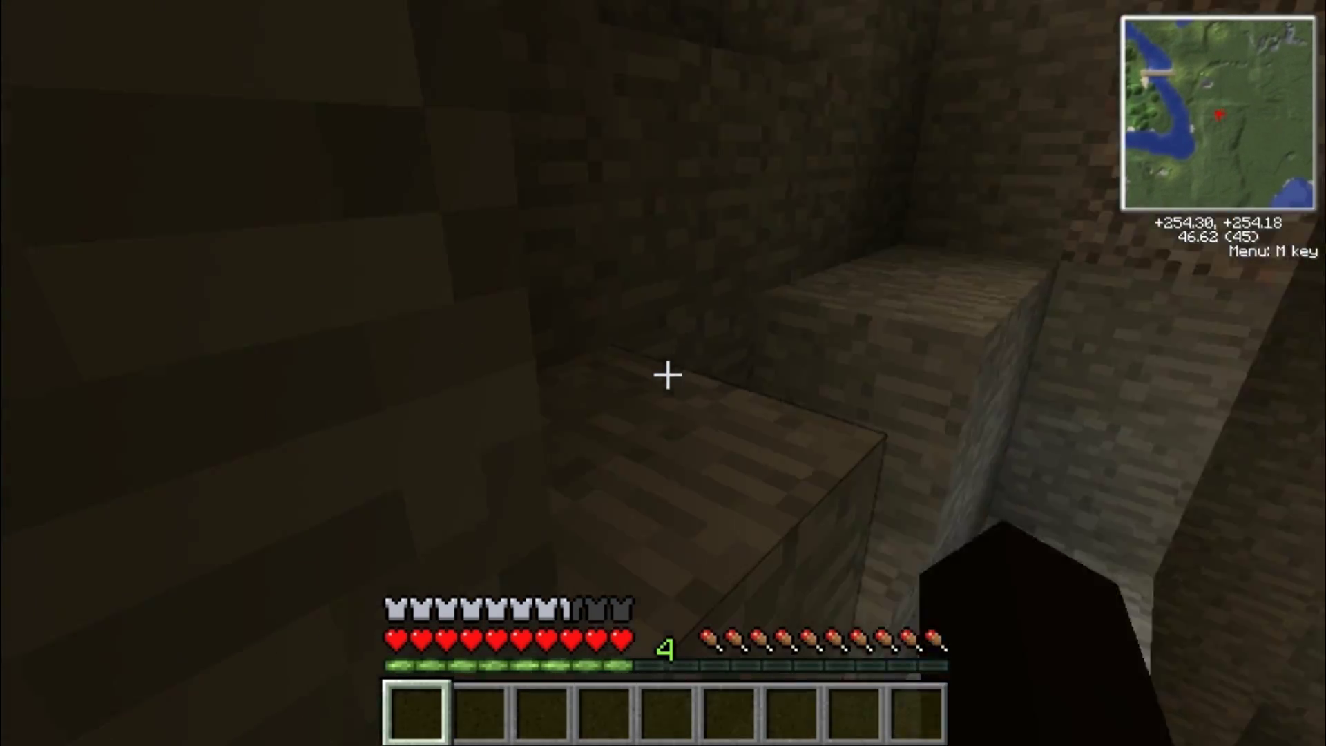
key(w)
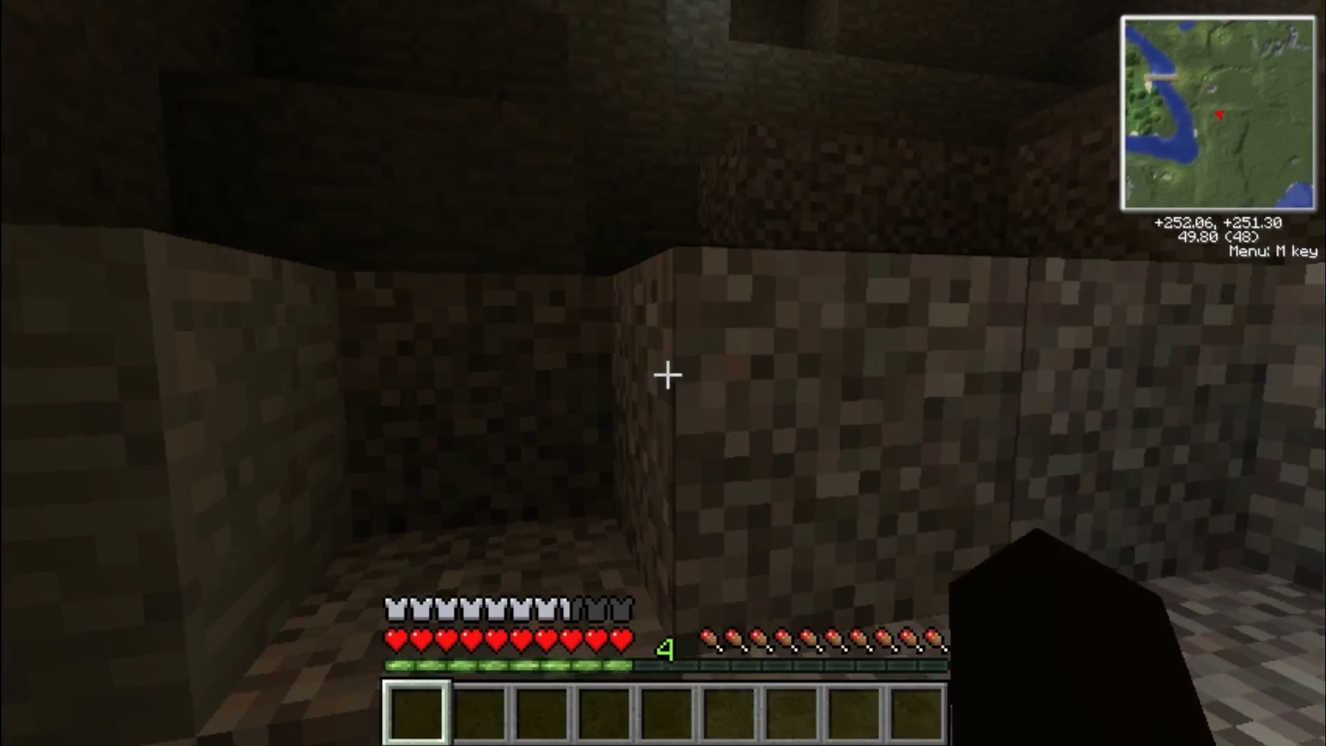
key(w)
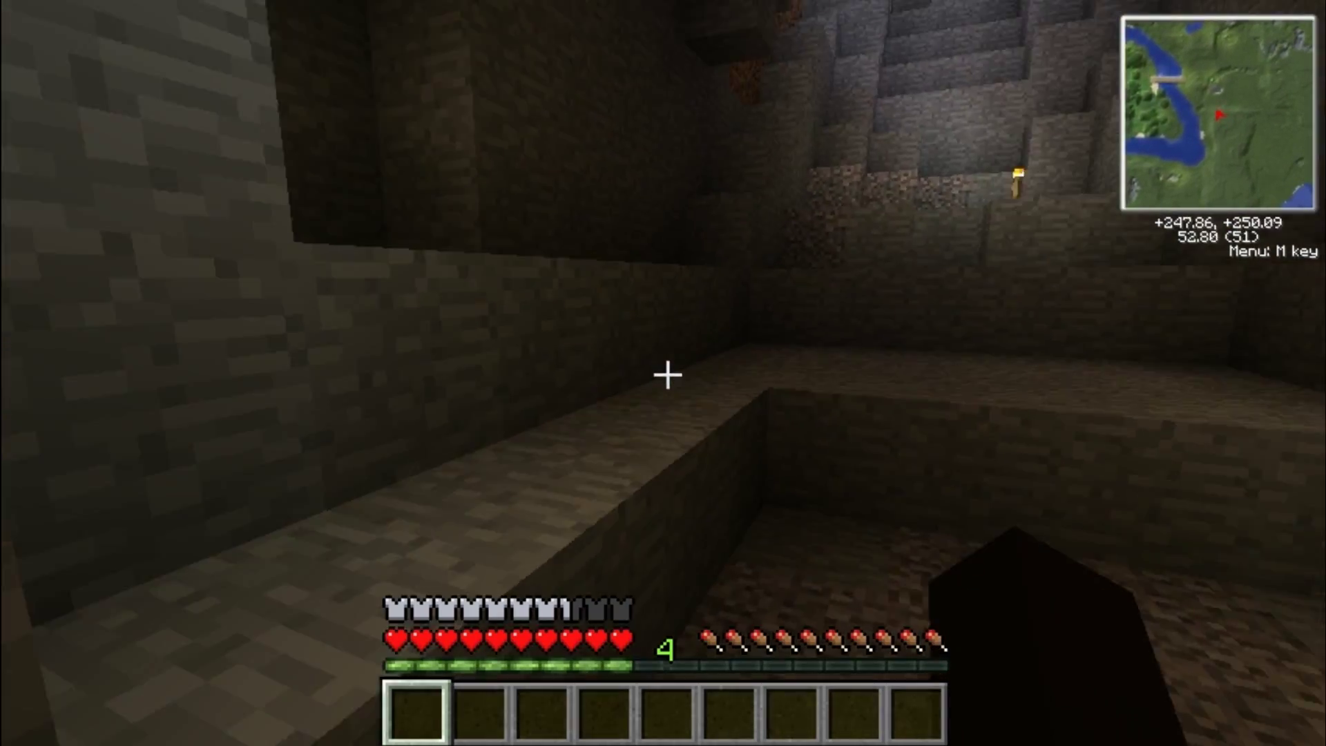
Climb the cave's stone steps to the grassy surface beside the pillar built on a crafting table
key(w)
key(space)
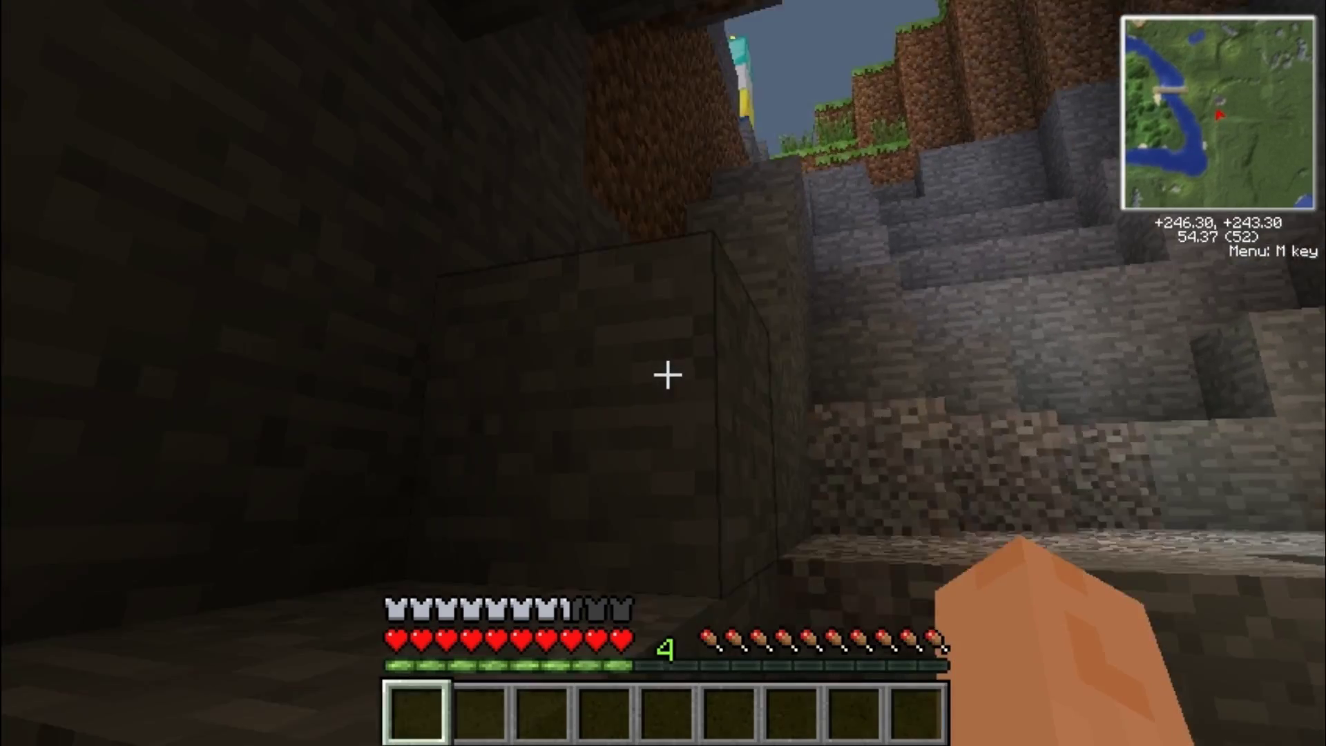
key(w)
key(space)
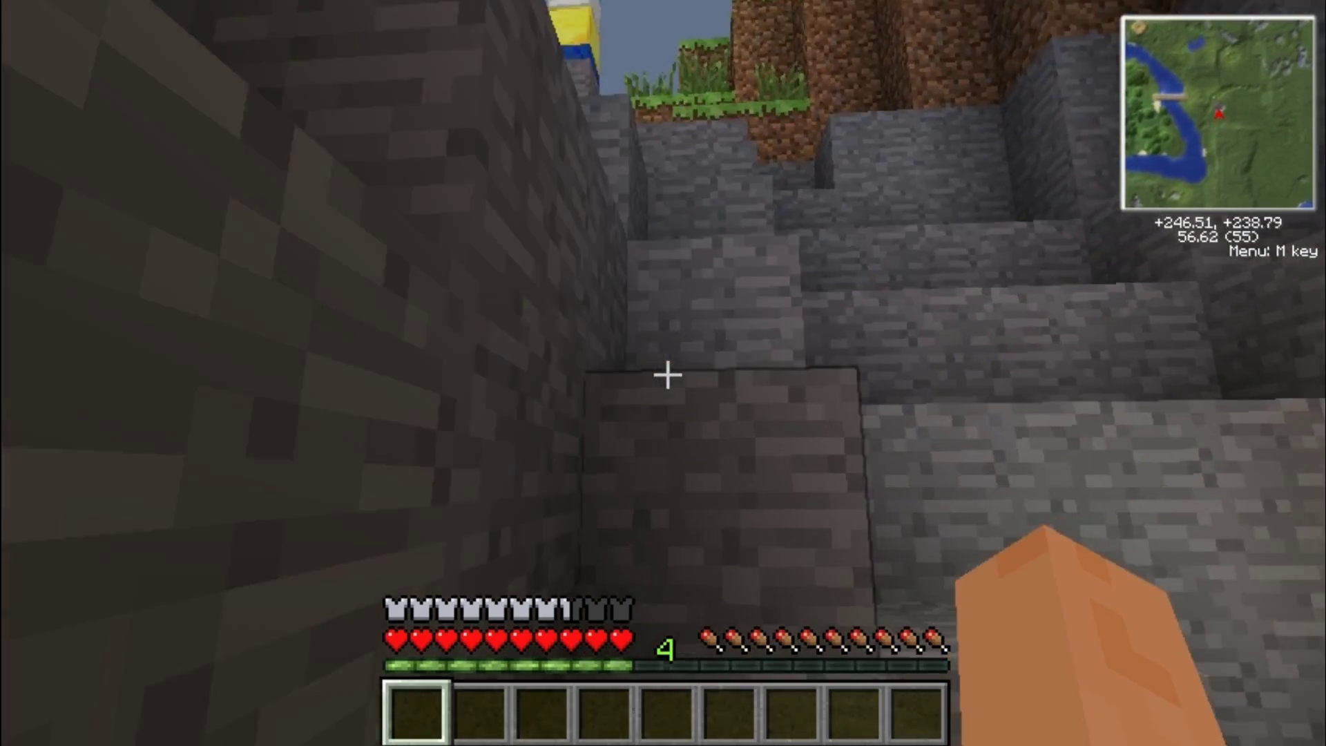
key(w)
key(space)
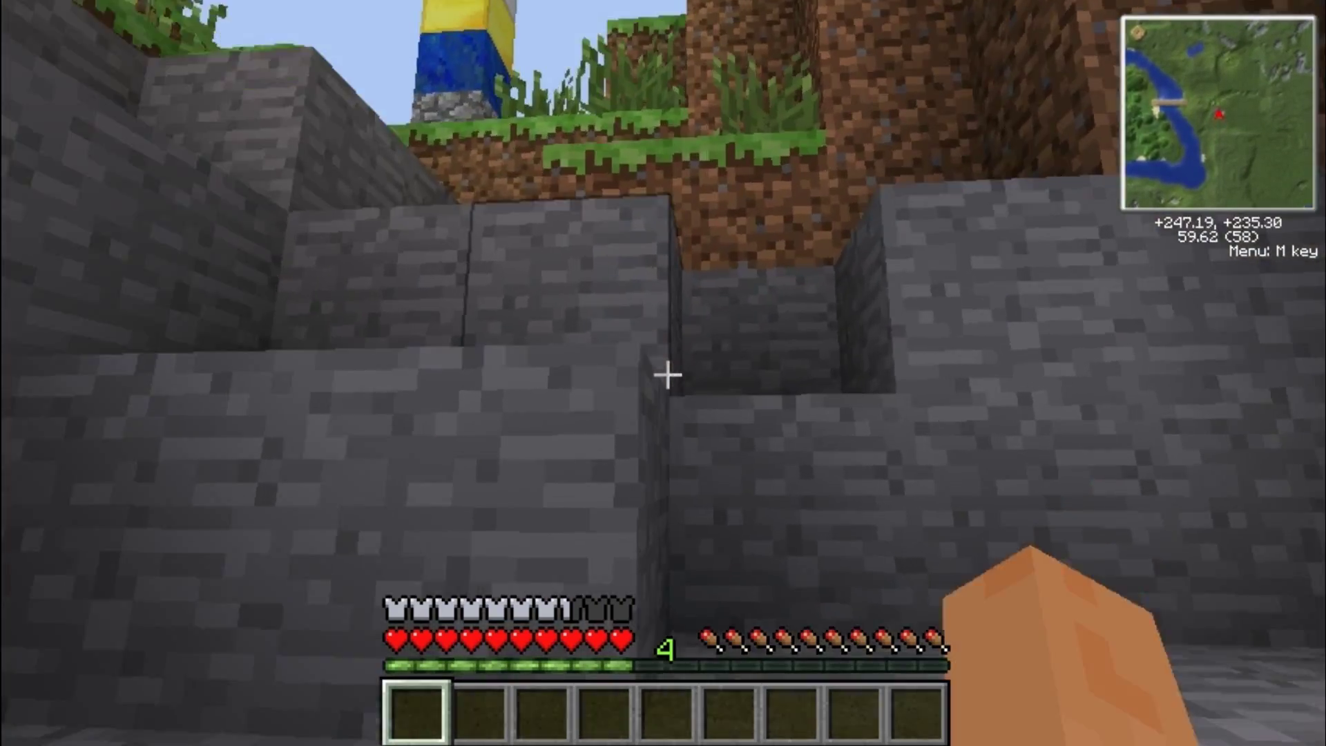
key(w)
key(space)
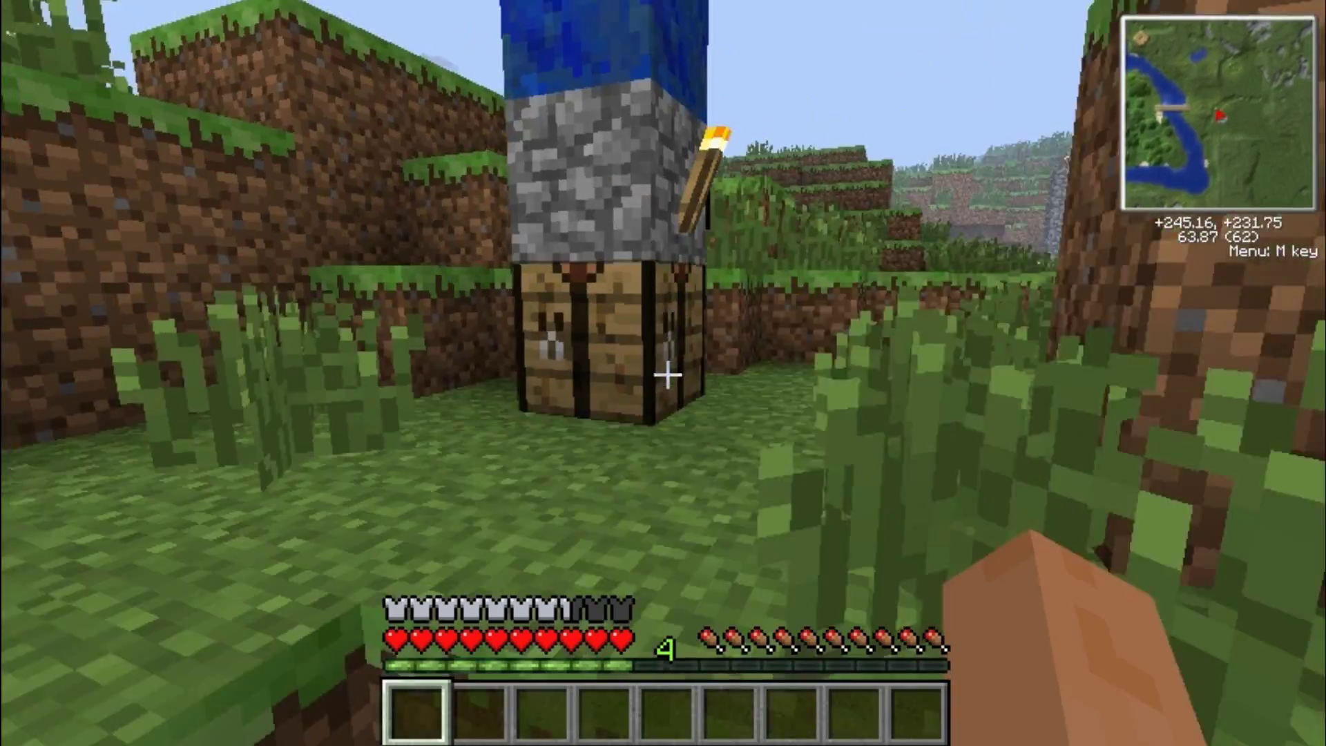
Walk past the pillar and up the grassy rise to face the torch-lit bridge over the river
key(w)
key(space)
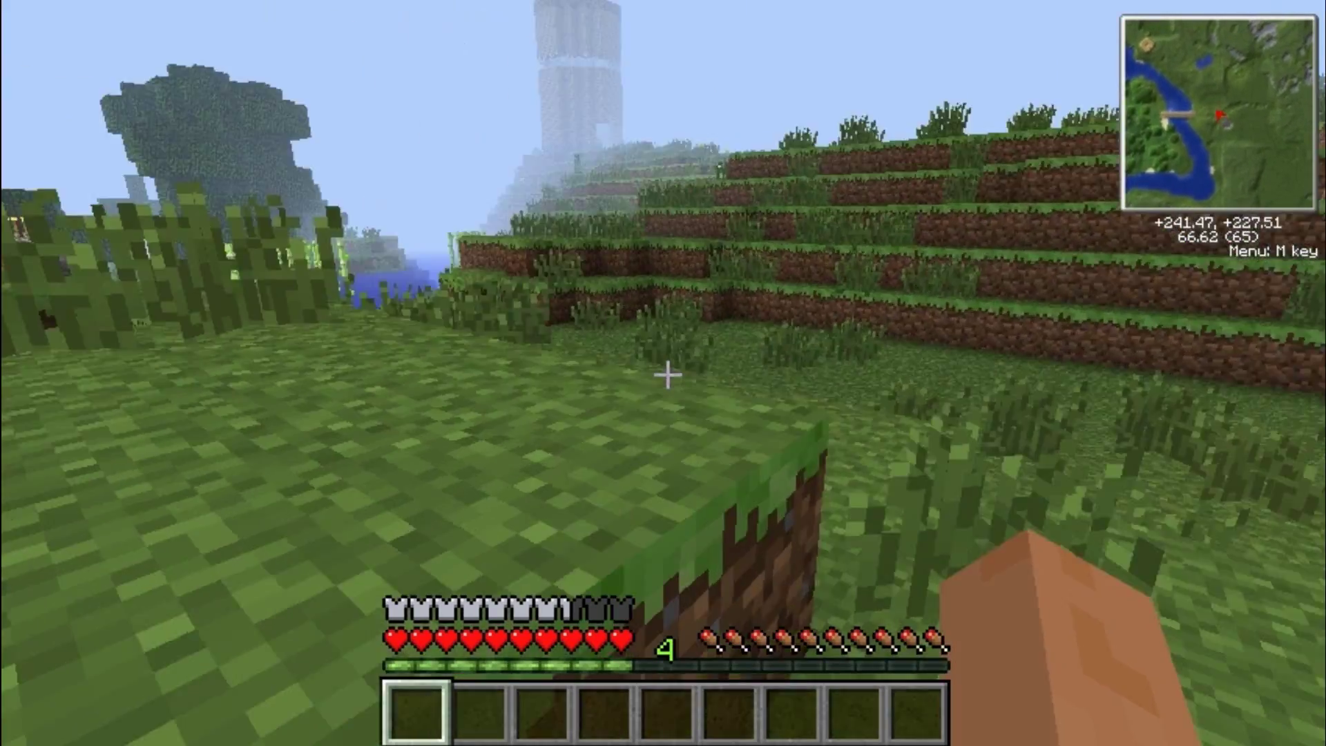
key(w)
key(space)
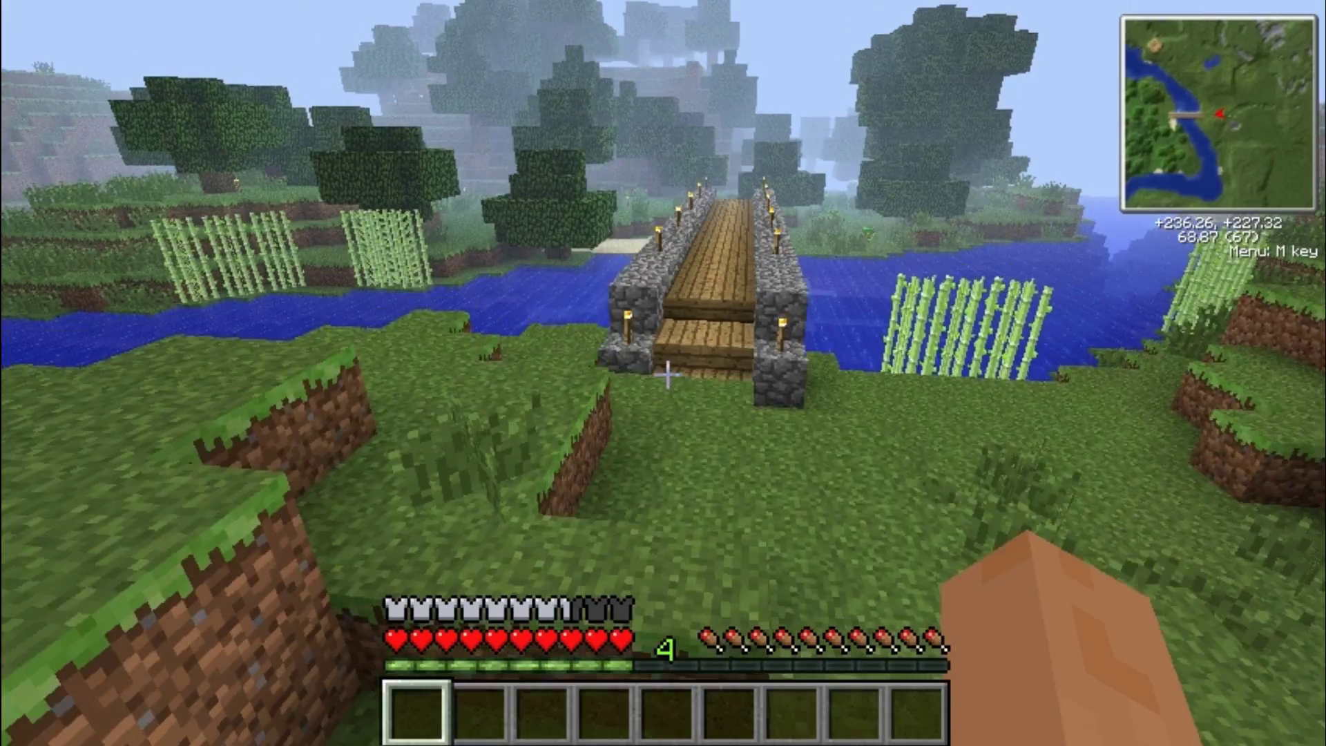
Walk down from the rise onto the grassland between the terraced hill and the coloured pillar
key(w)
key(w)
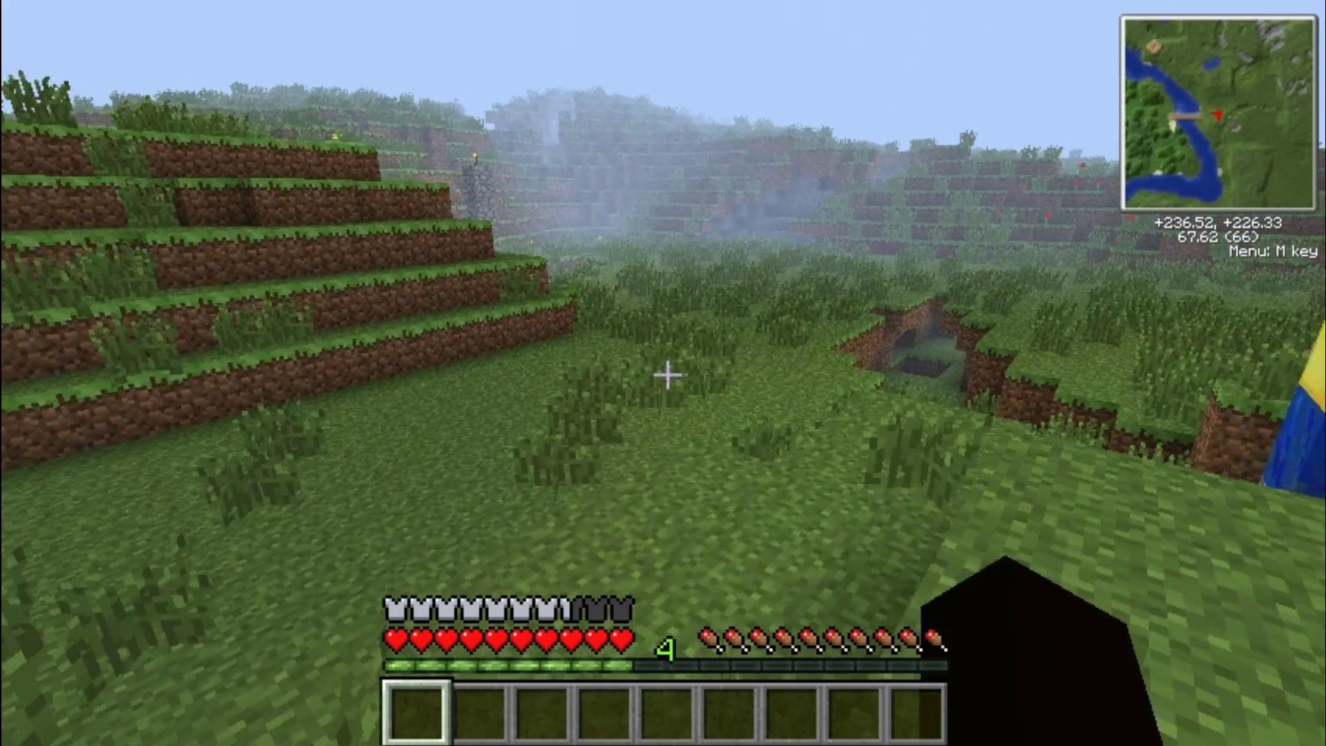
key(w)
key(w)
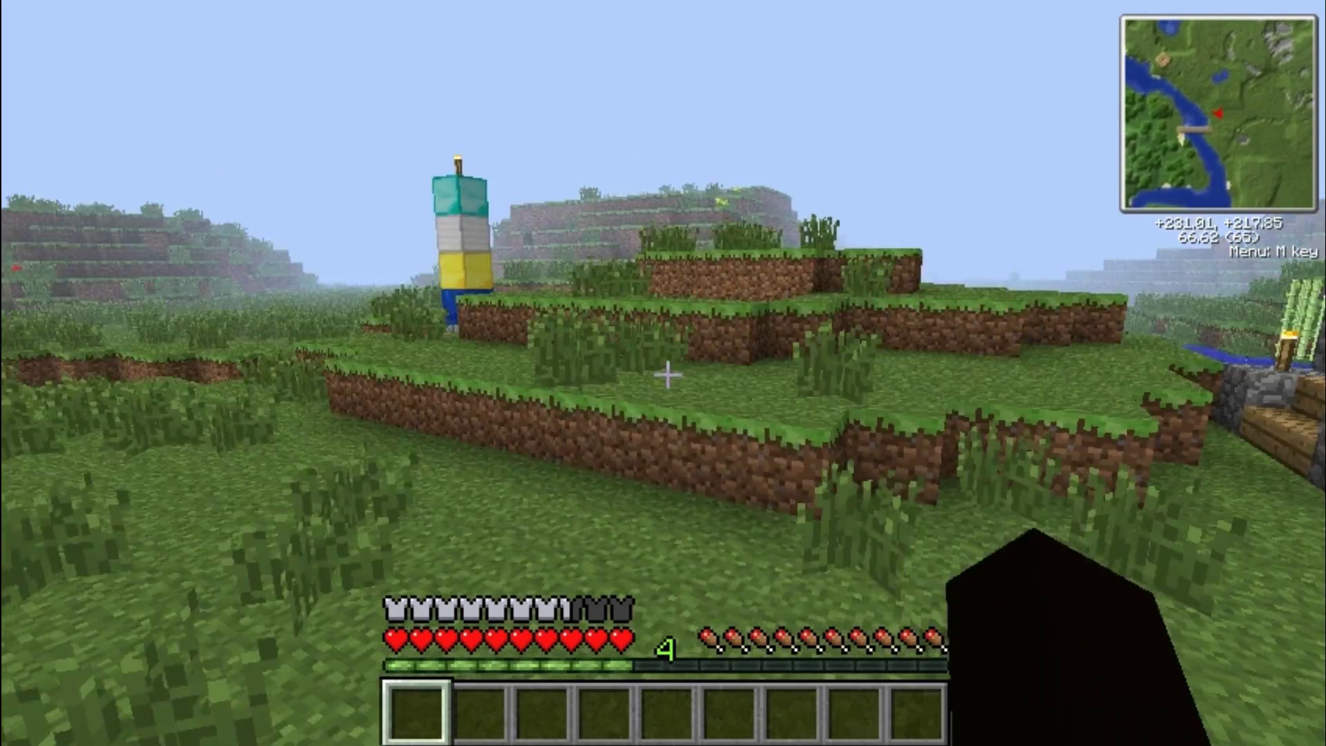
Return along the dirt ledge to the cave mouth and descend the stone steps to the gravel floor
key(w)
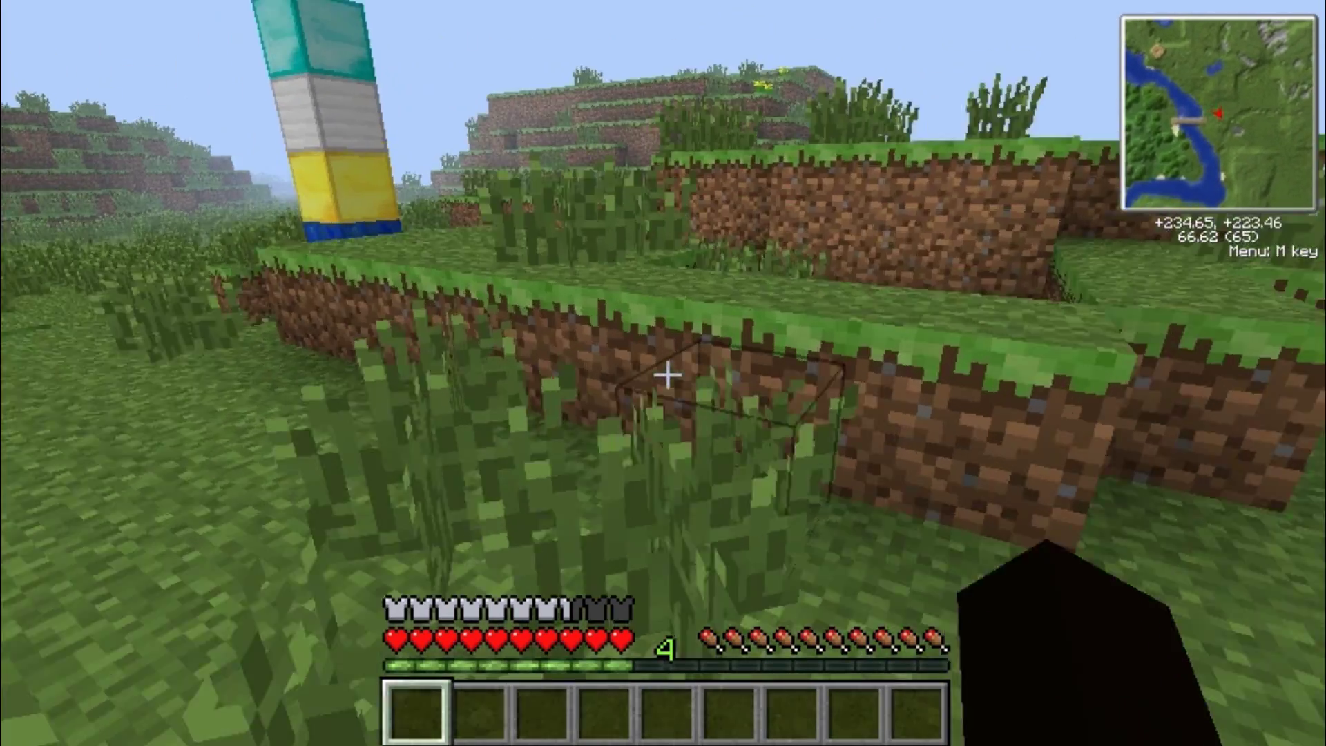
key(w)
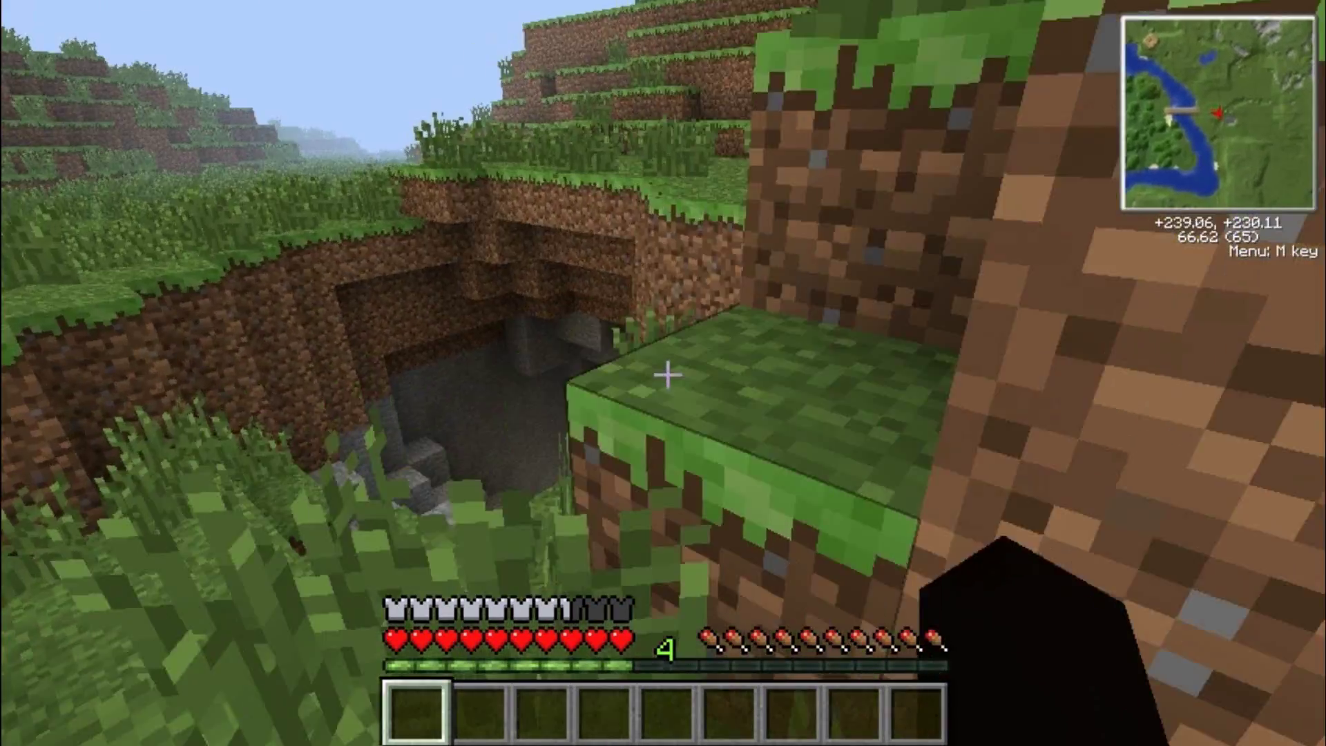
key(w)
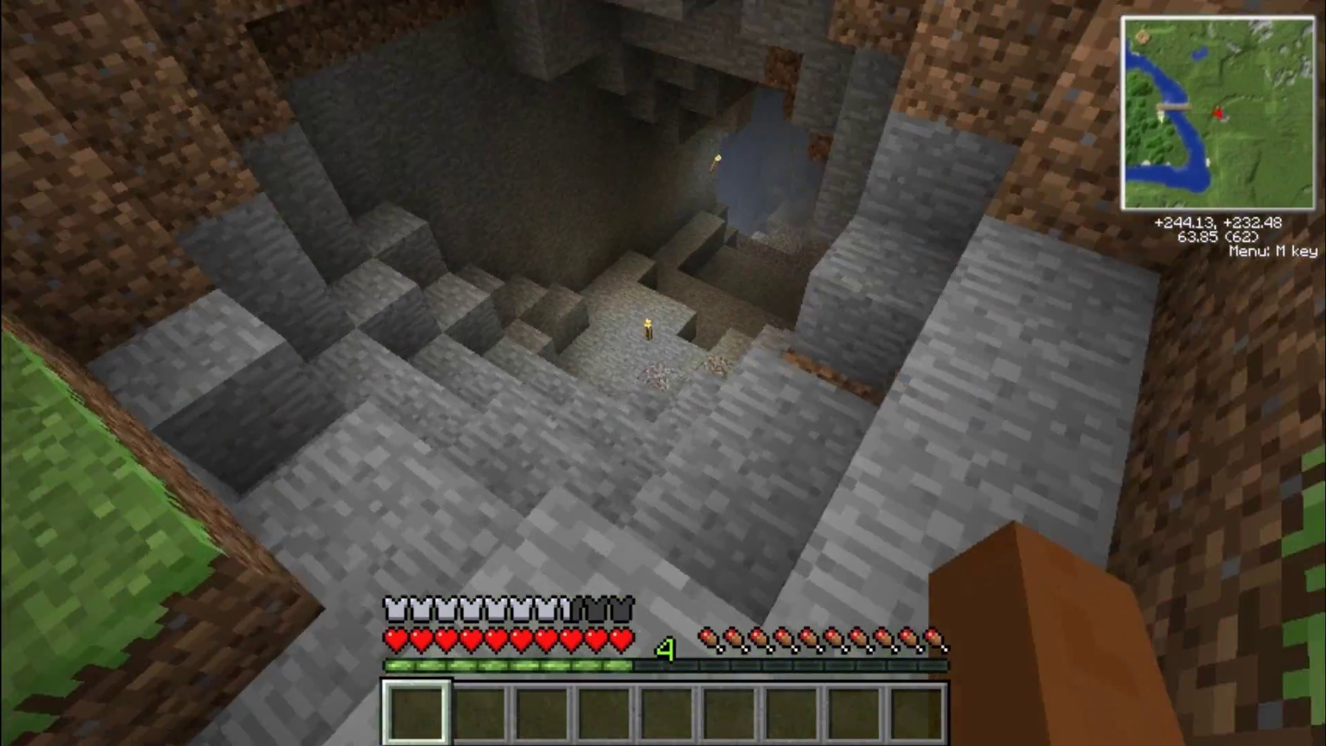
key(w)
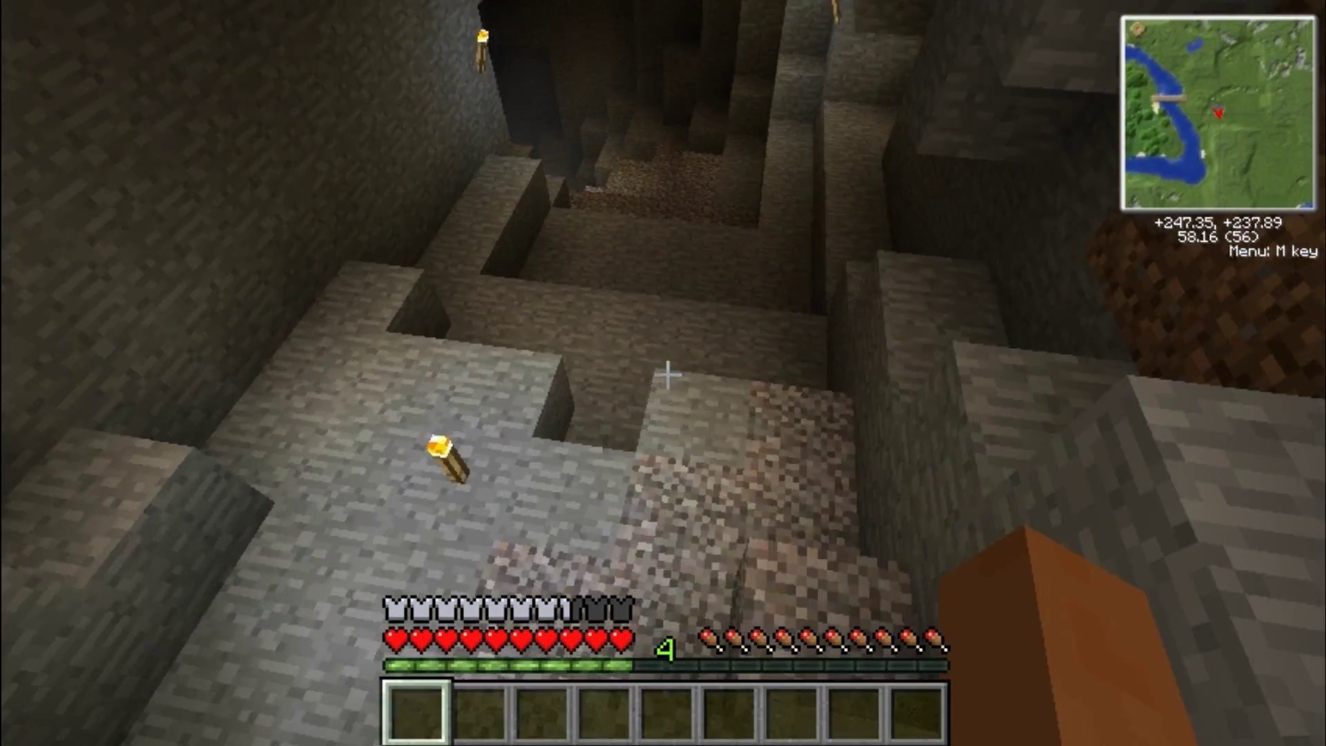
key(w)
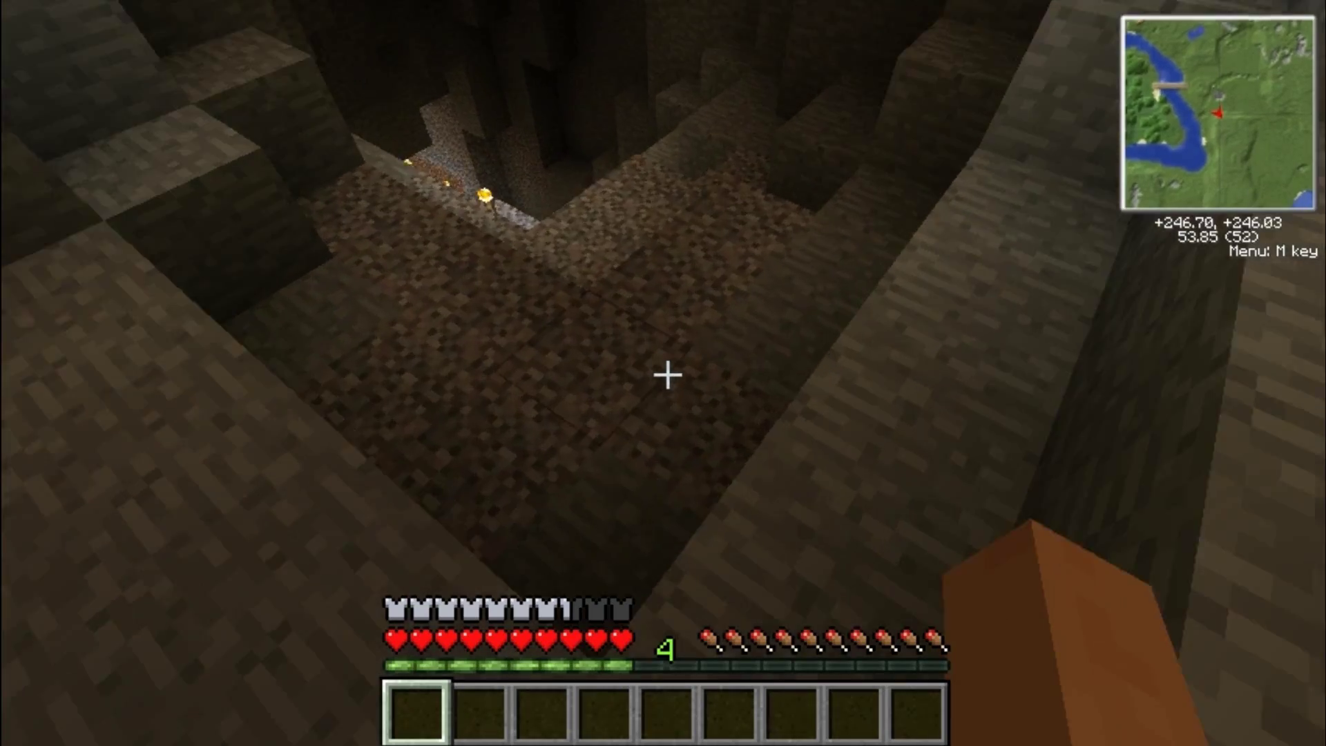
key(w)
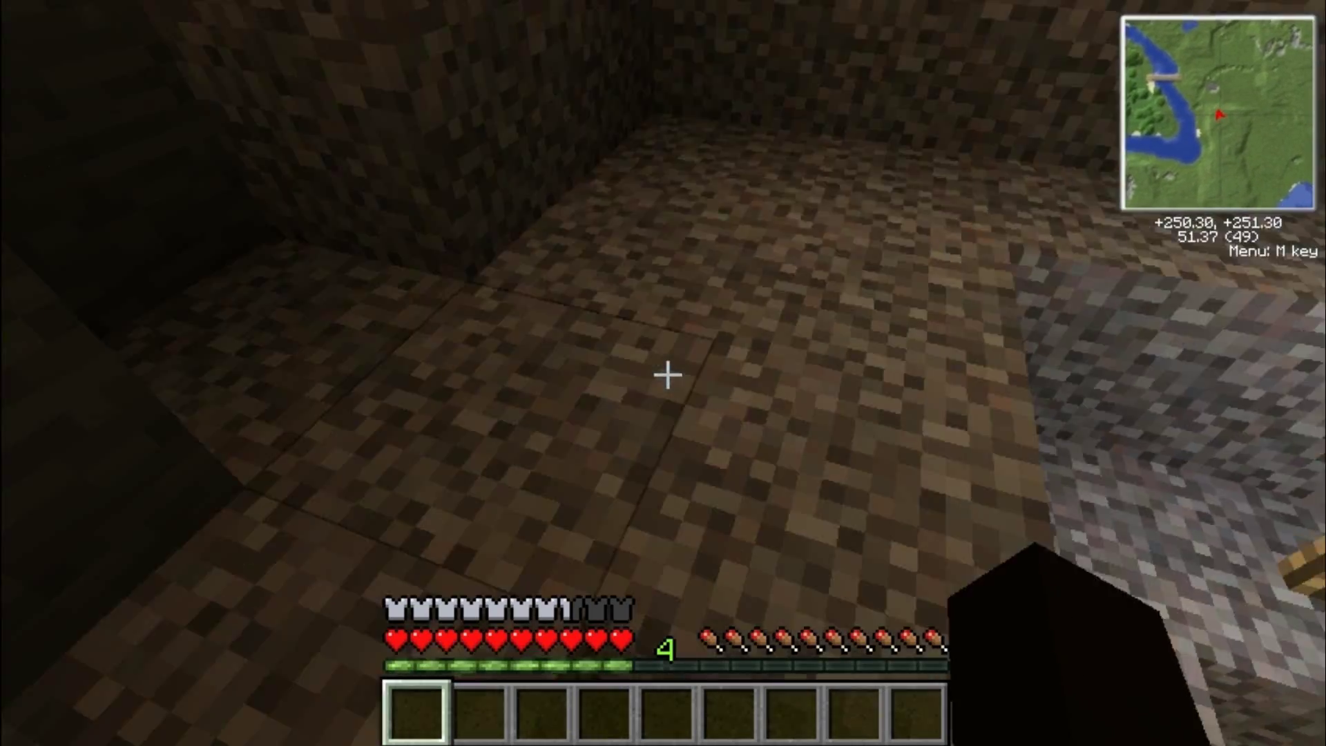
Head back up from the gravel floor and walk around the ledges to the torch below the cave mouth
key(w)
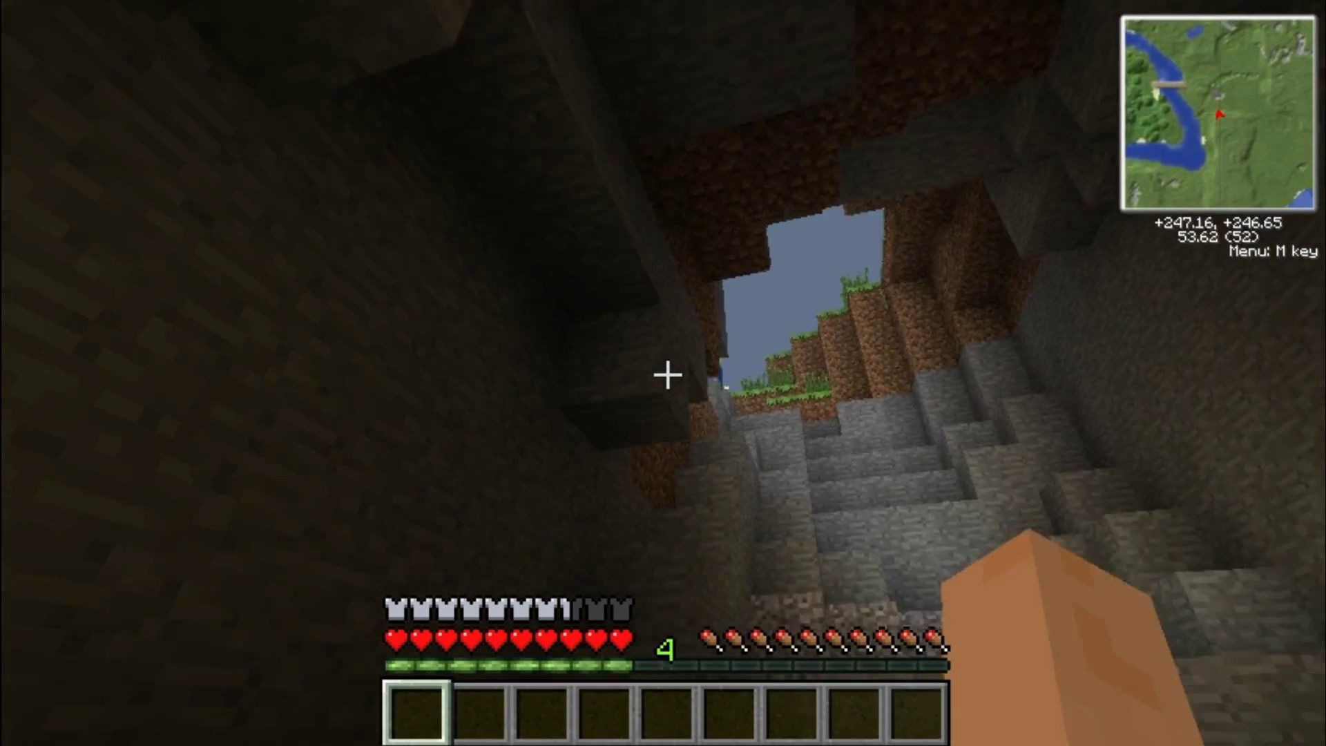
key(w)
key(space)
key(w)
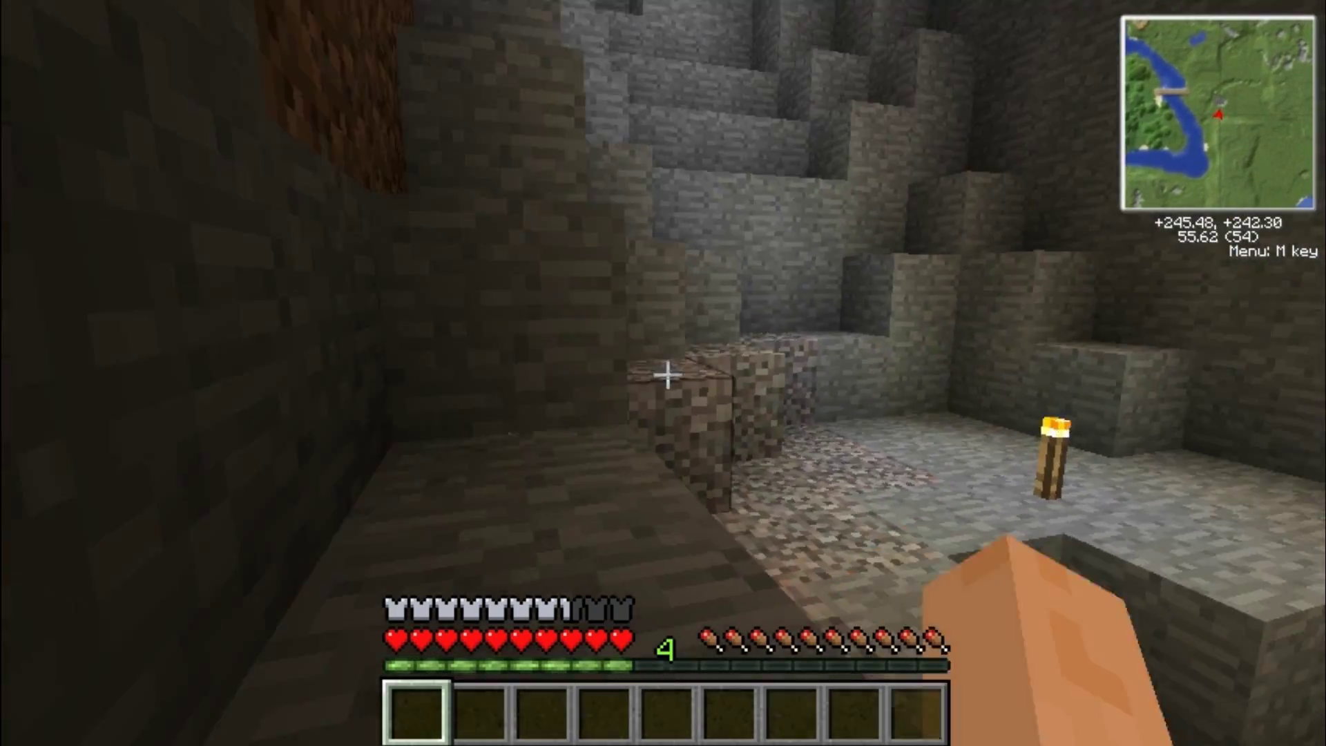
key(w)
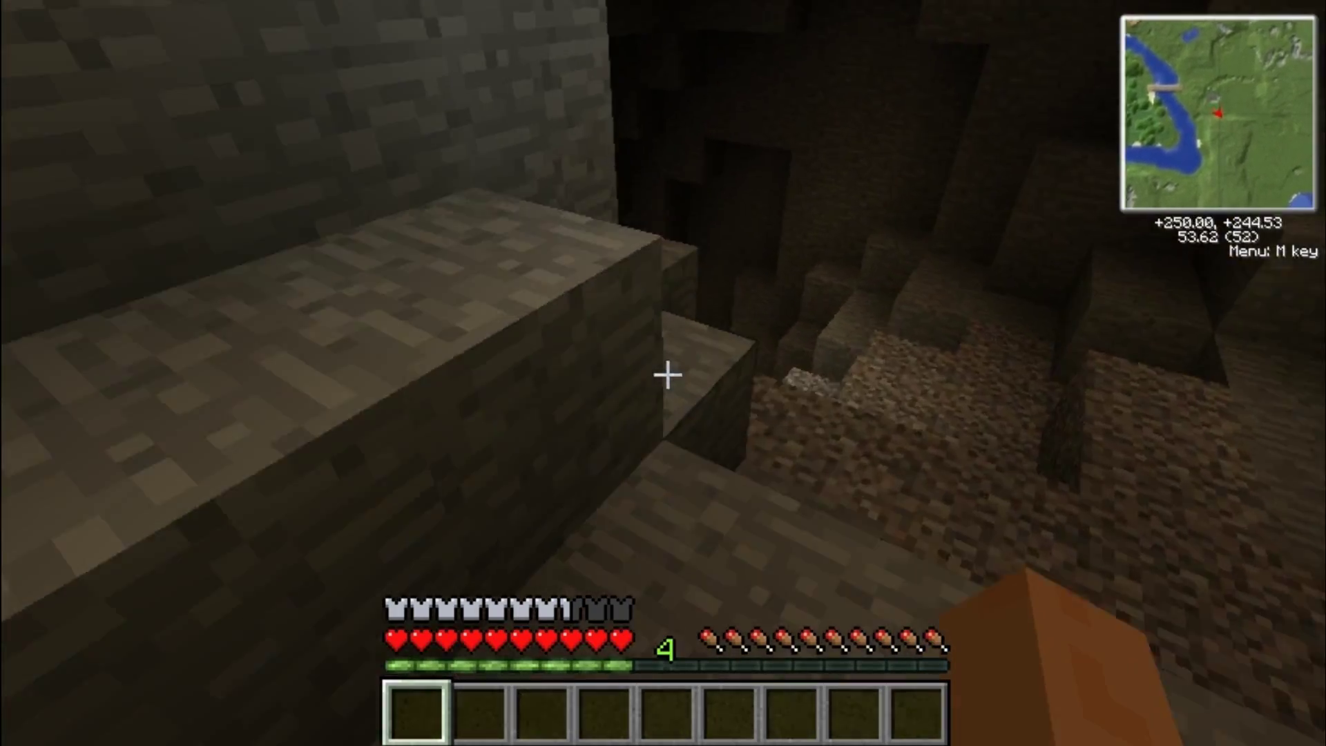
key(w)
key(space)
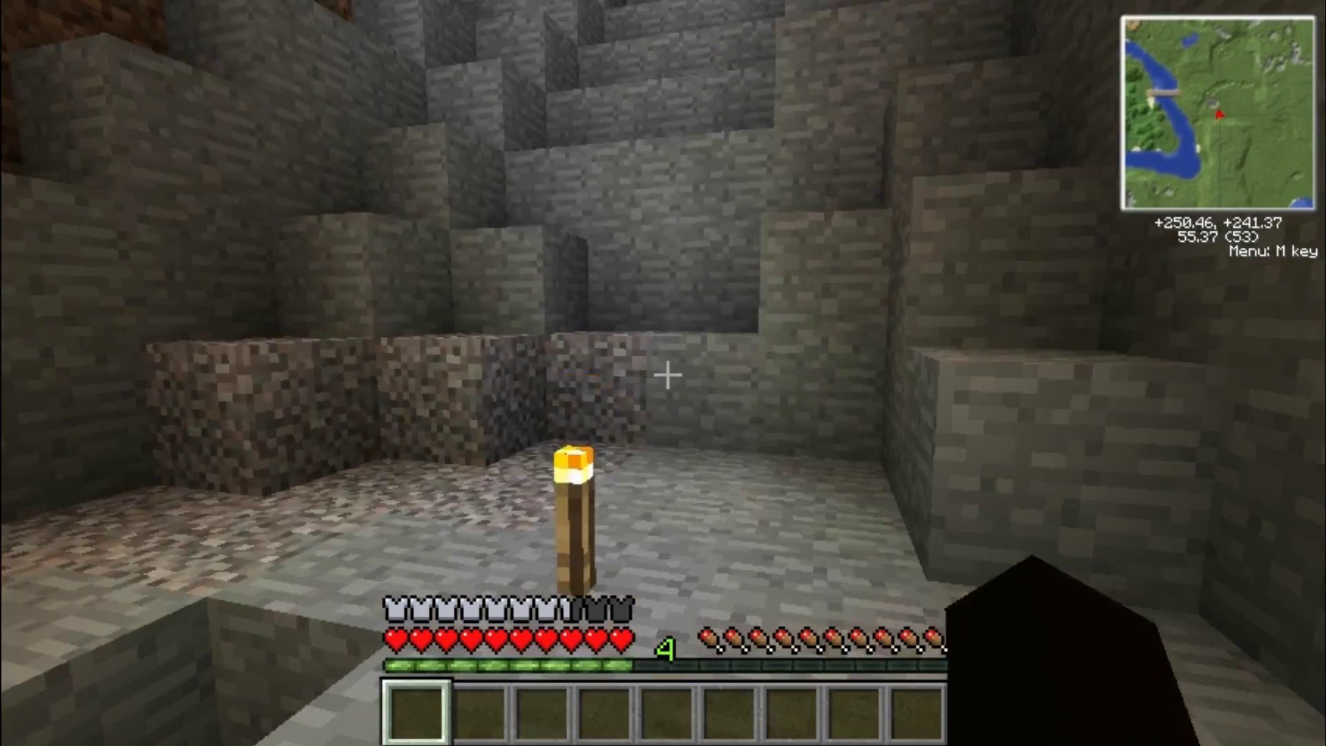
Climb from the torch-lit ledge out of the cave and go up to the grassy slope overlooking the pillar
key(w)
key(space)
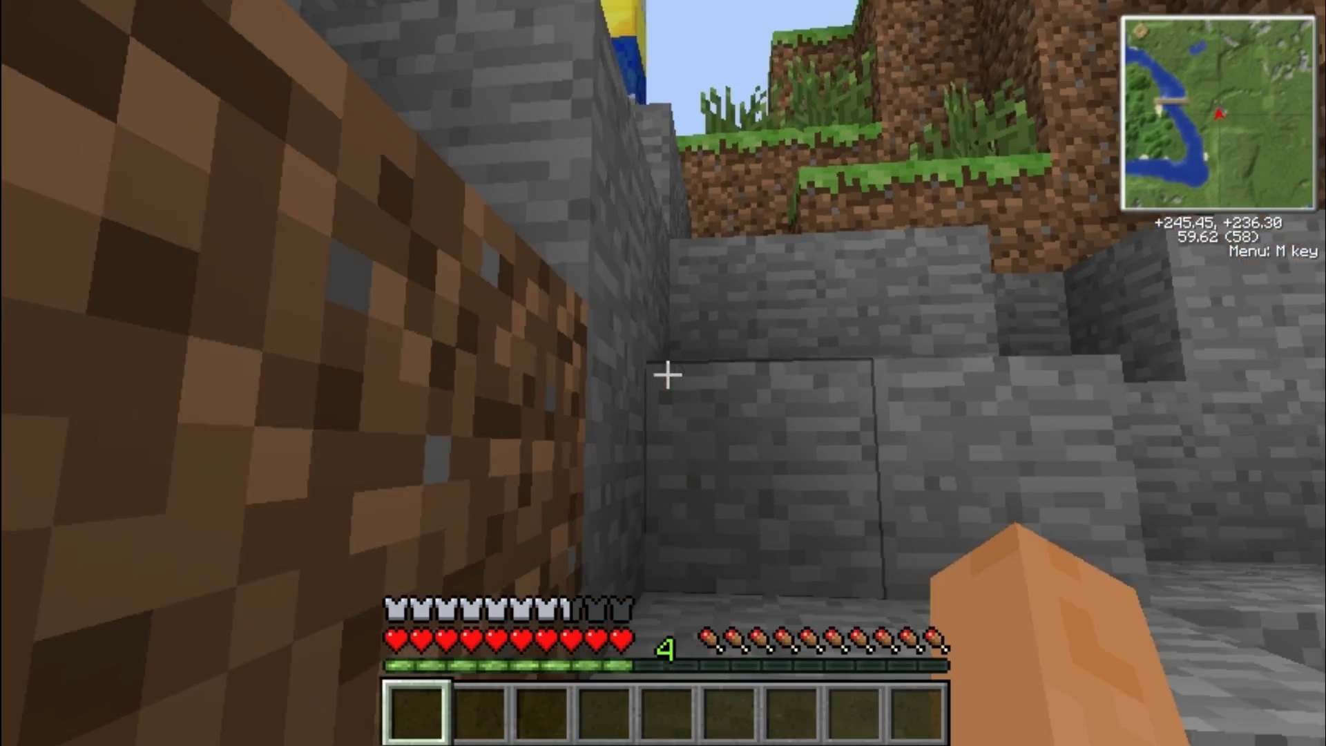
key(w)
key(space)
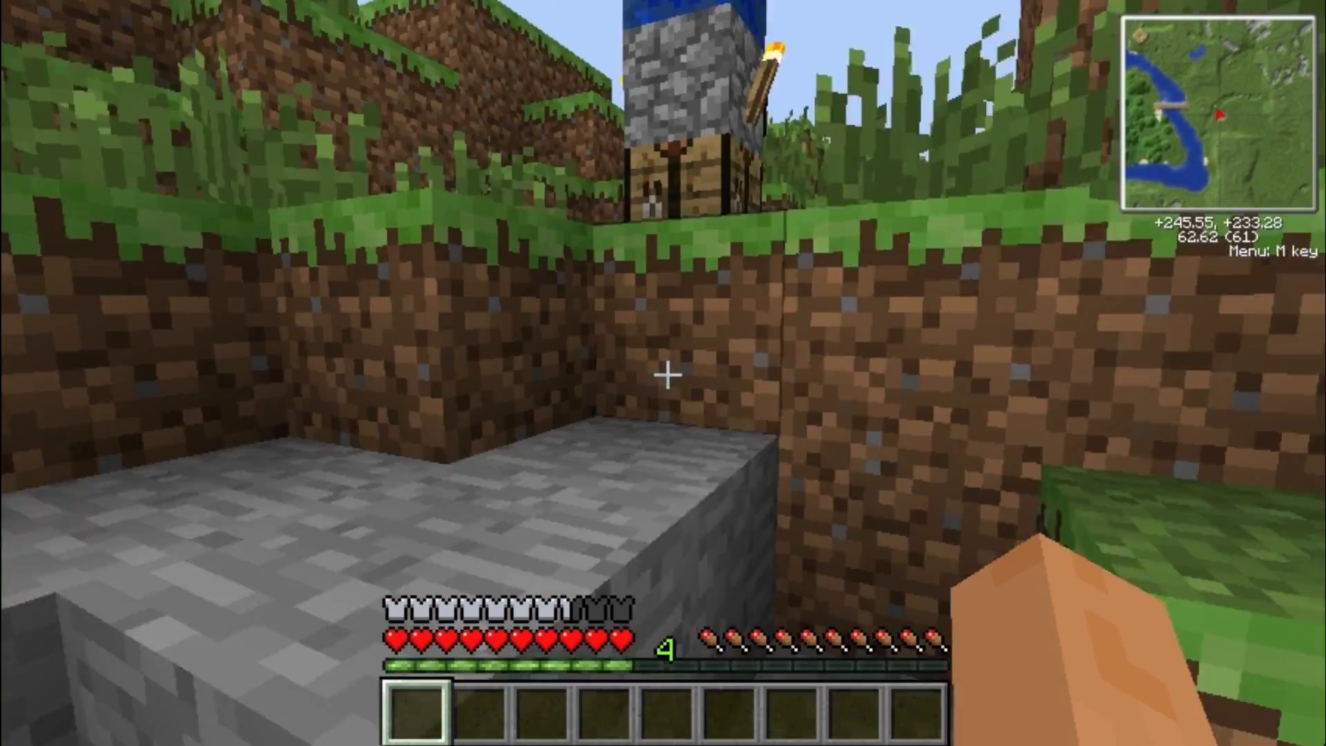
key(w)
key(space)
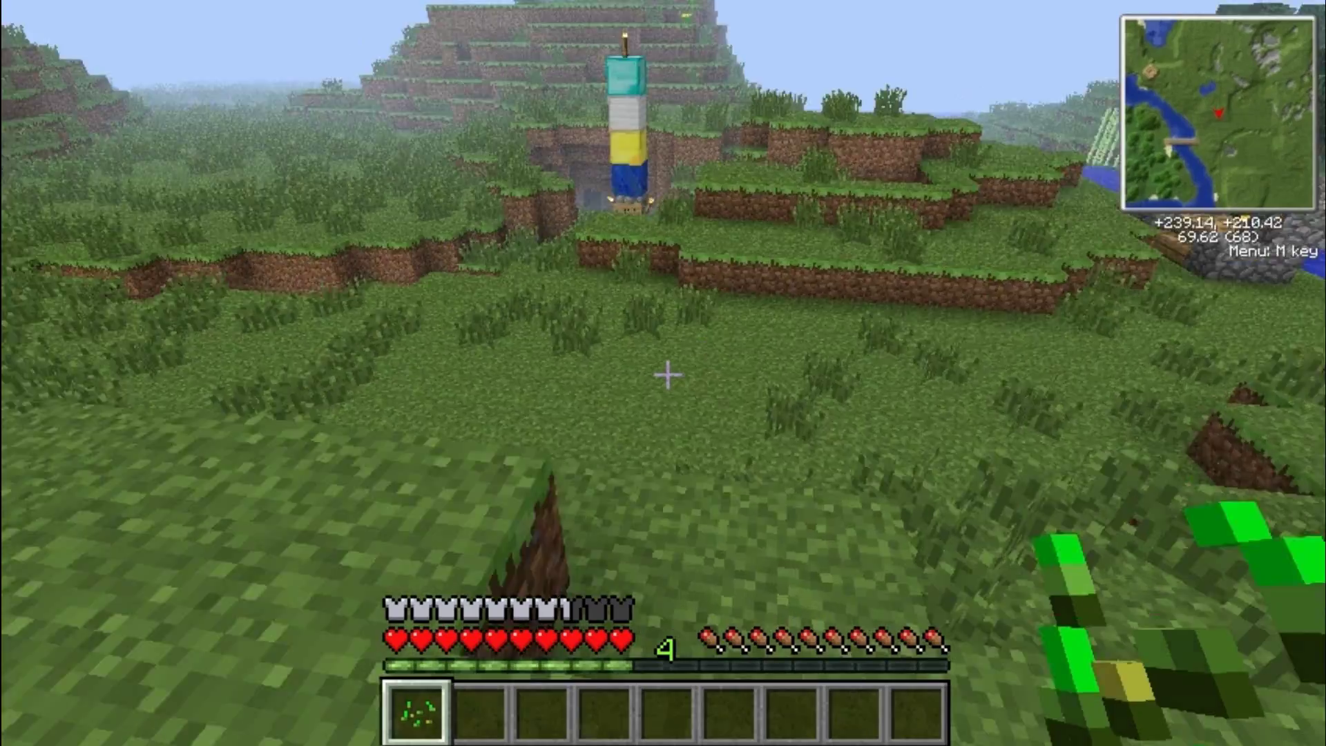
Walk down the grassy slope past the Cave Oasis pillar, harvesting tall grass for seeds, to the cave mouth
key(w)
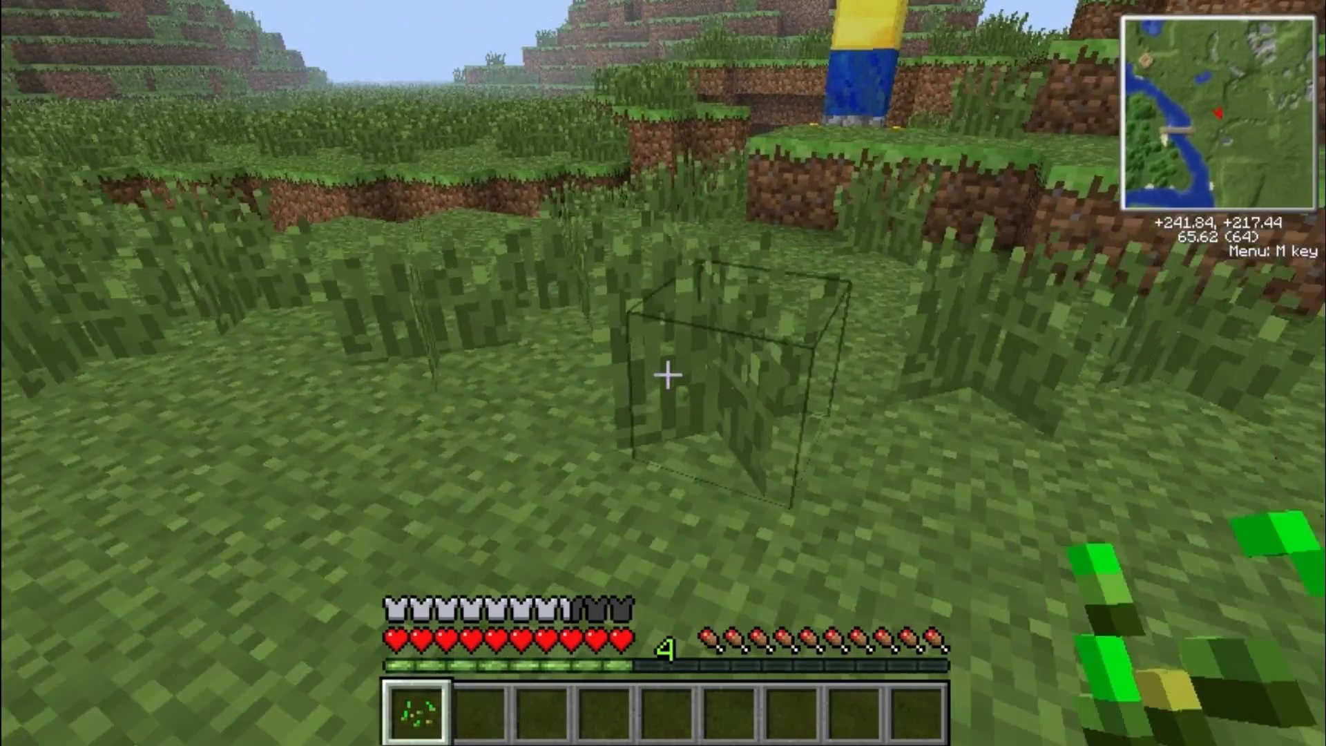
click(667, 375)
key(w)
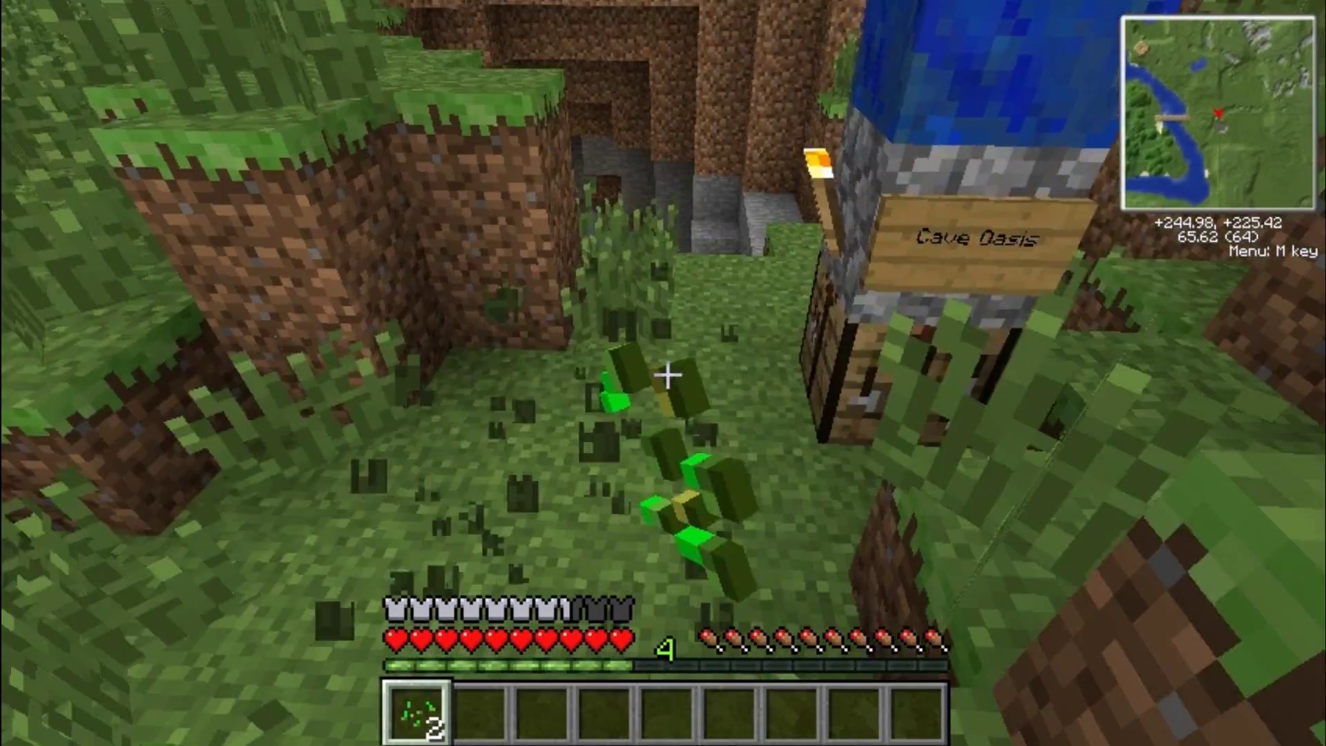
key(w)
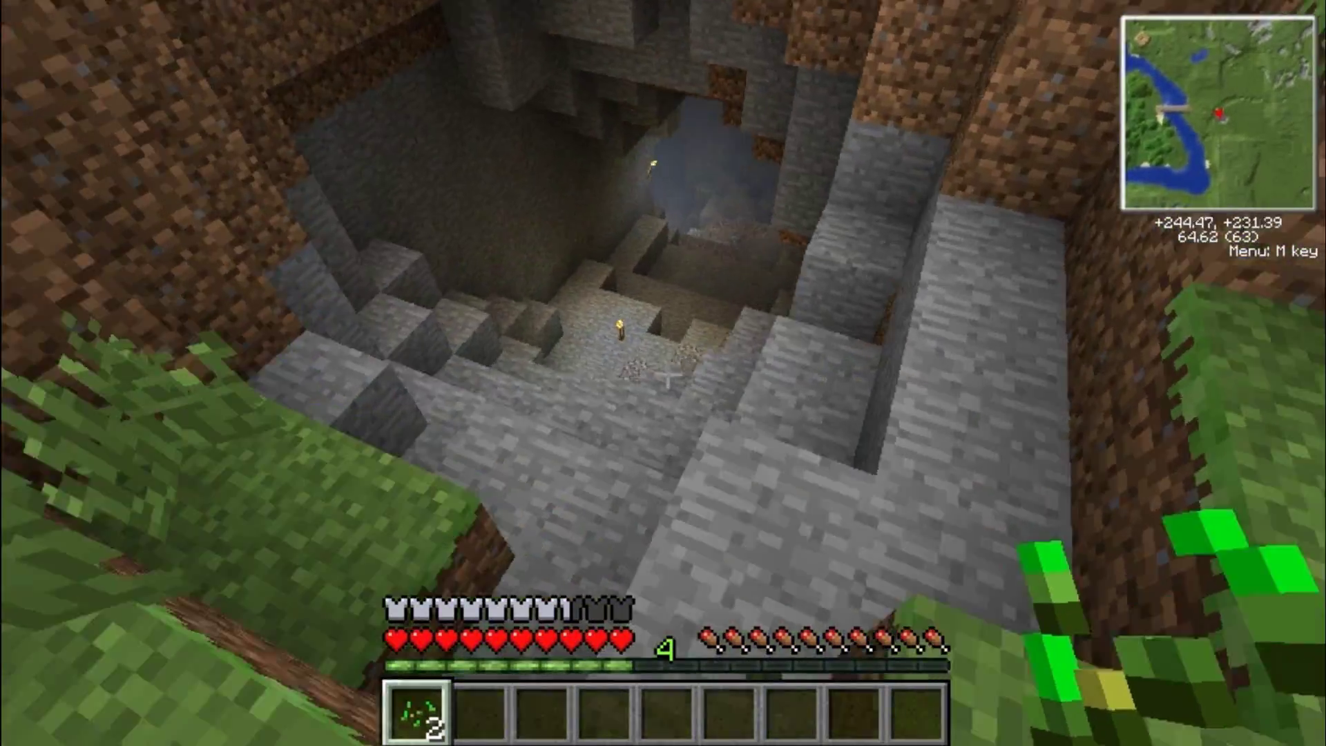
key(w)
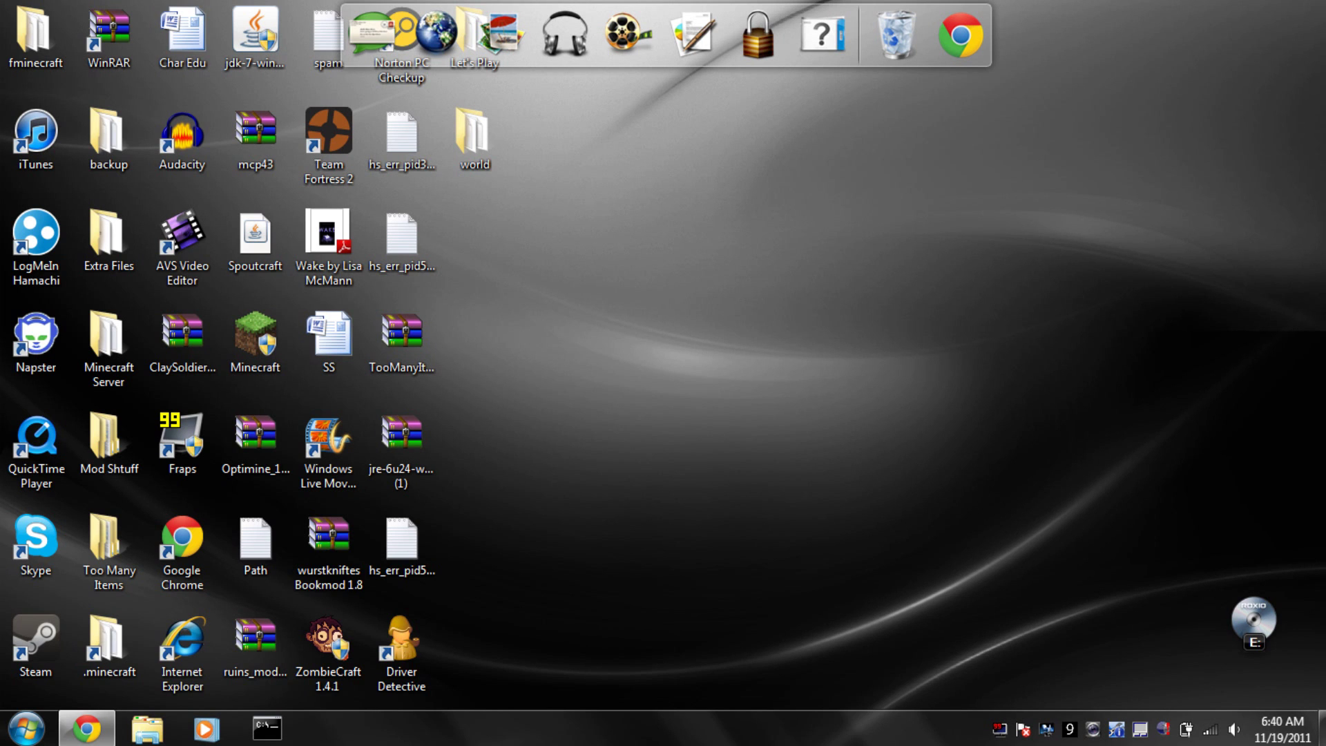
Switch to Chrome and review the features and download links in the Rei's Minimap v2.8 forum topic
click(87, 729)
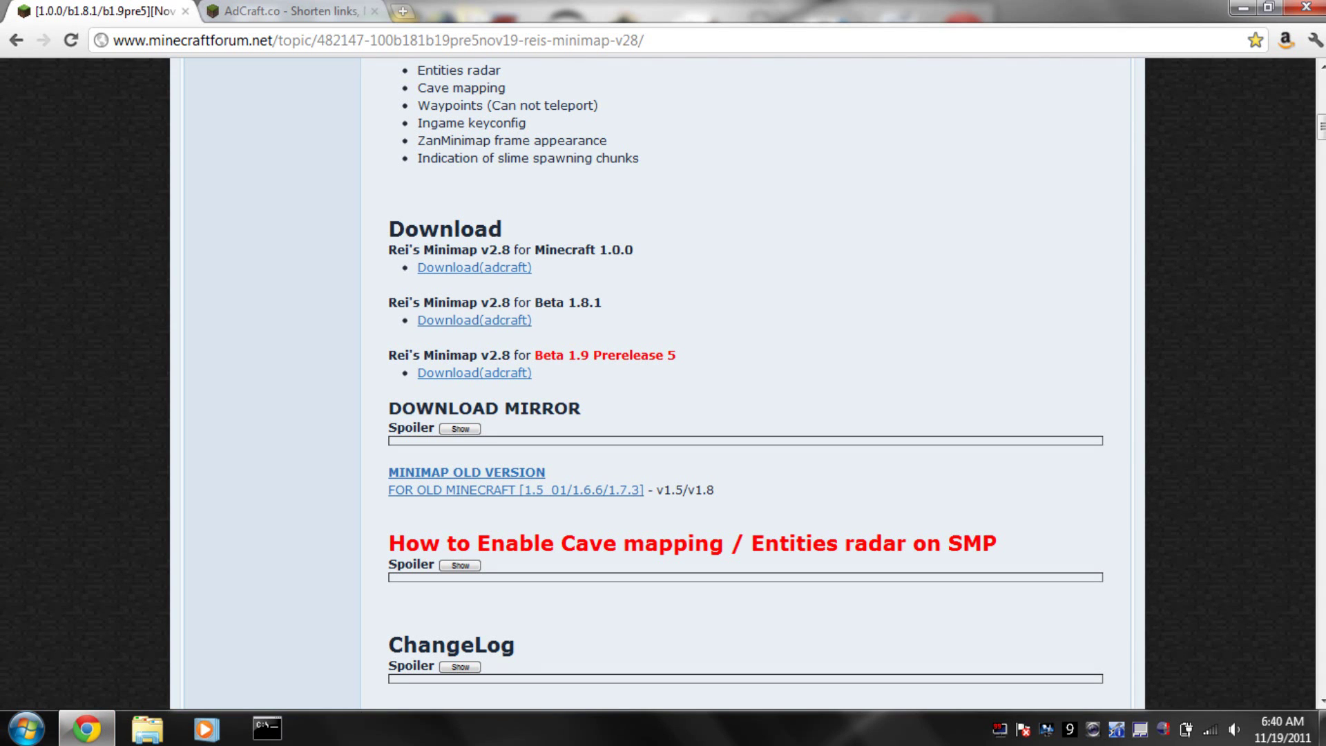
scroll(657, 383, up, 10)
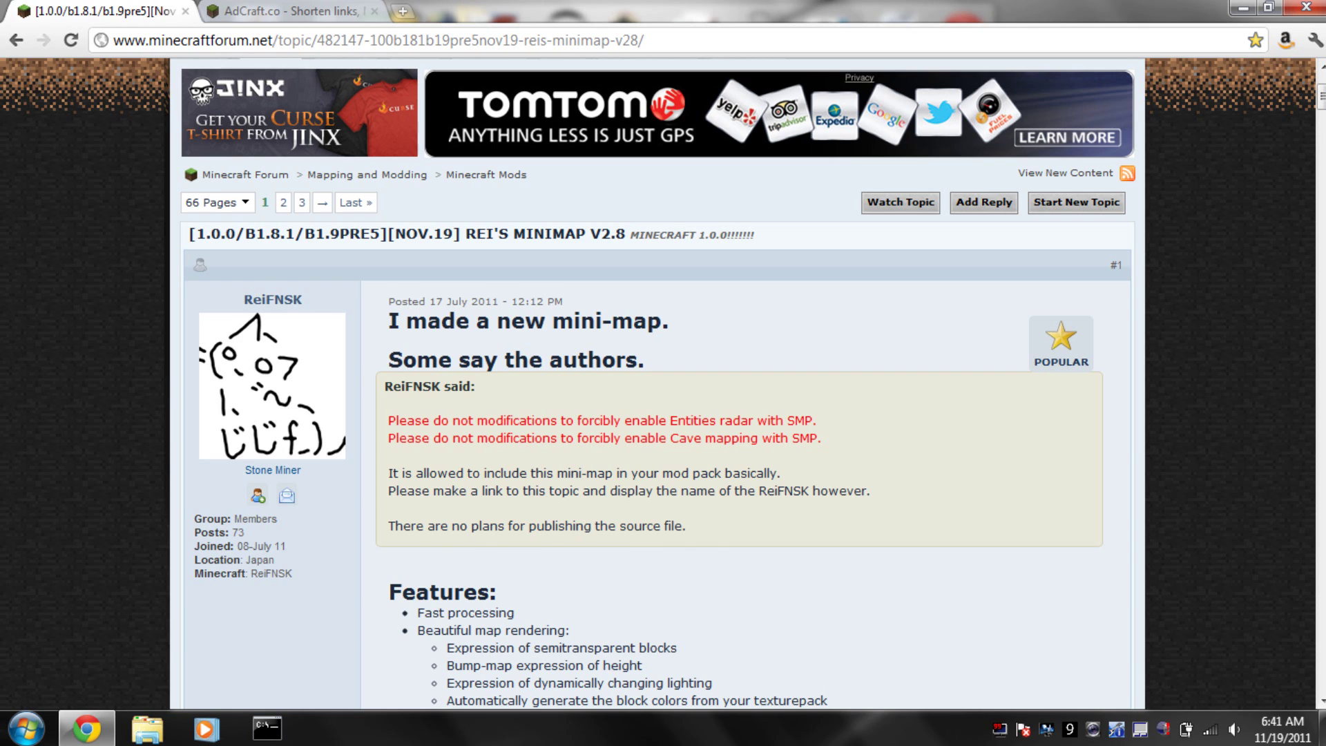
scroll(656, 379, down, 8)
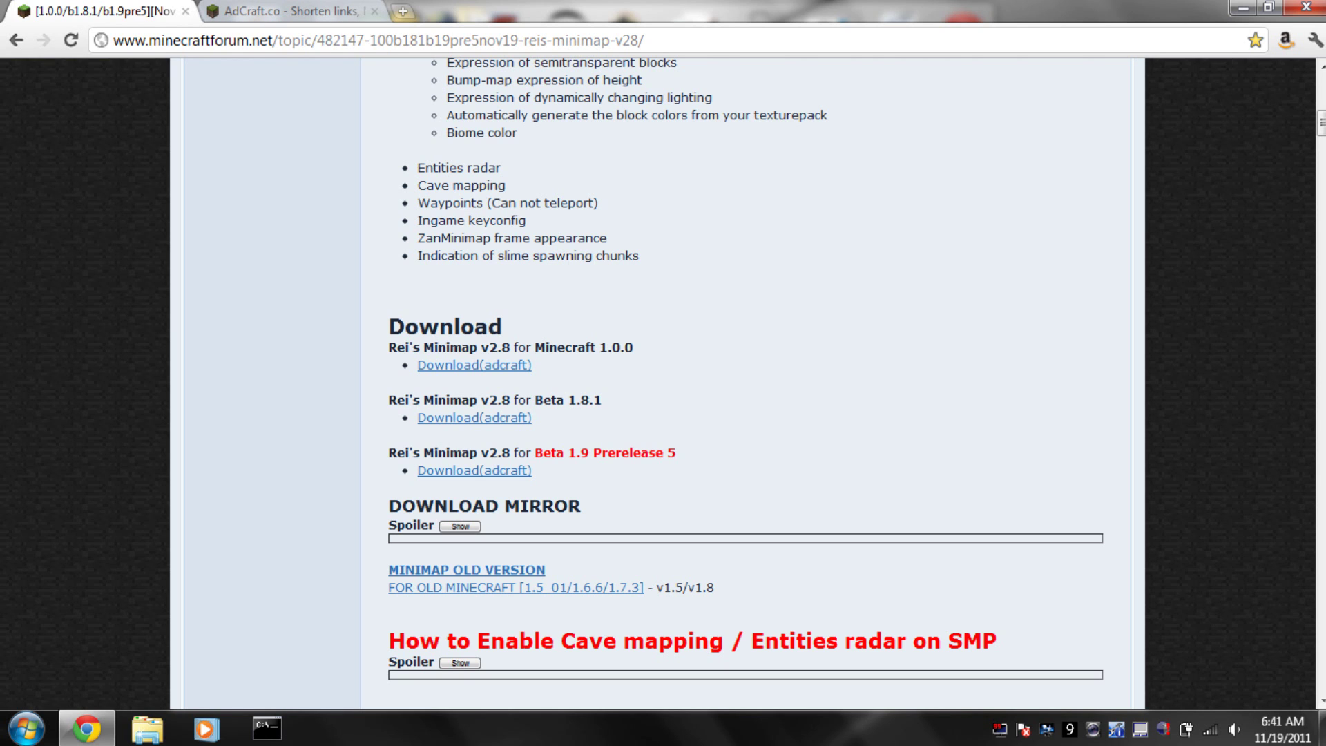
drag(389, 326, 502, 326)
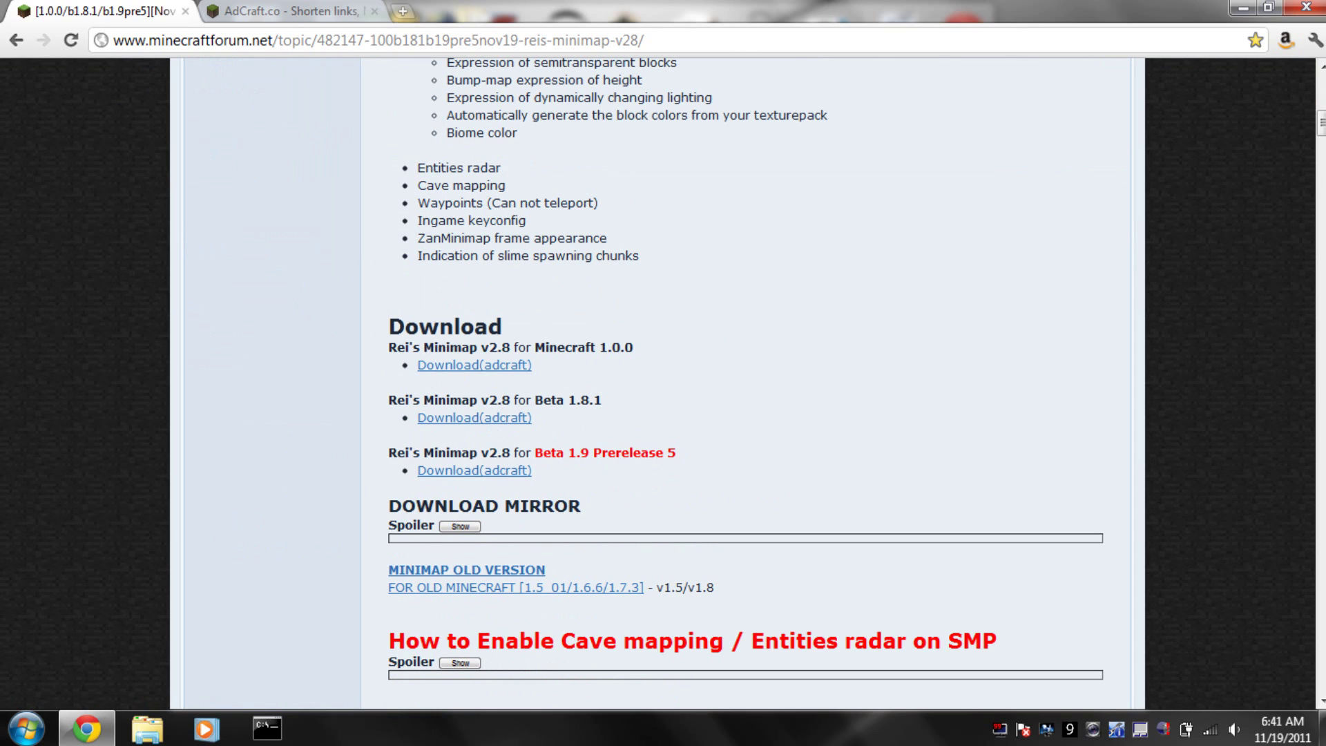
drag(388, 347, 532, 470)
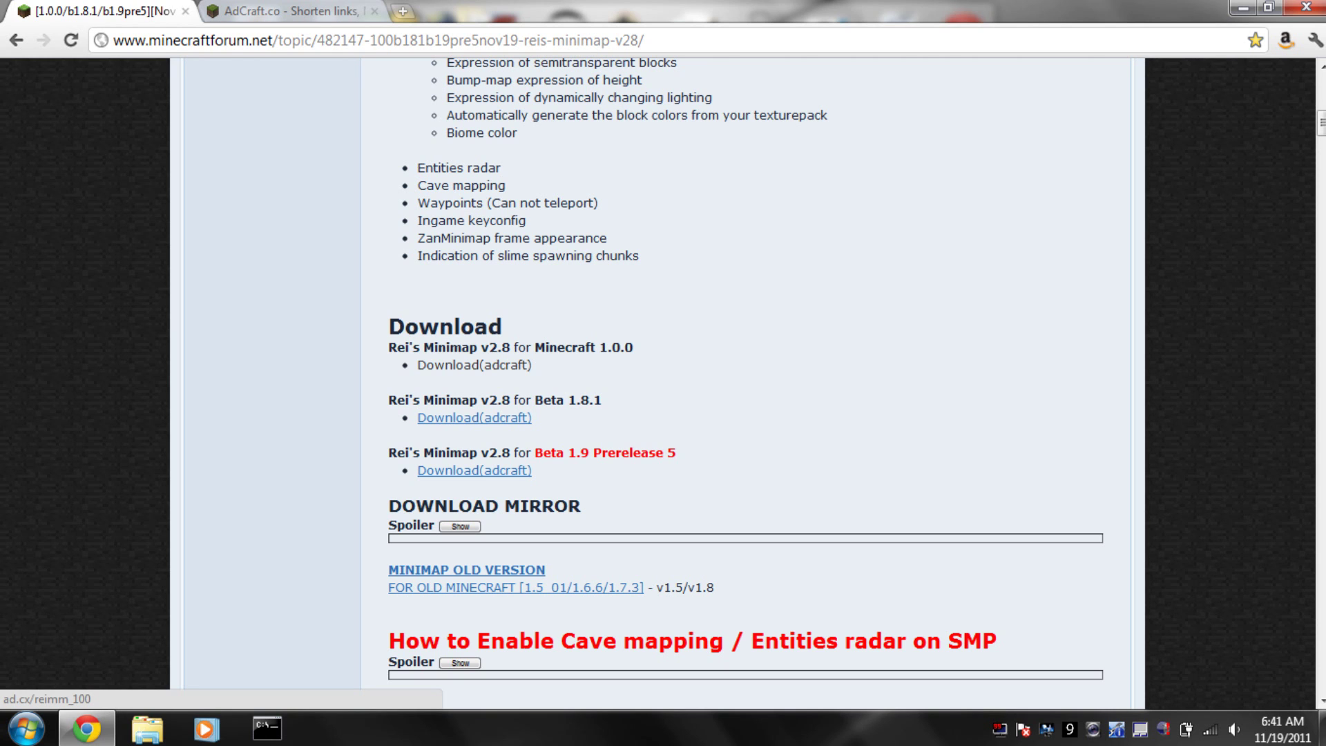
Open the AdCraft download page of Rei's Minimap v2.8 for Minecraft 1.0.0 and look through its download options
click(473, 364)
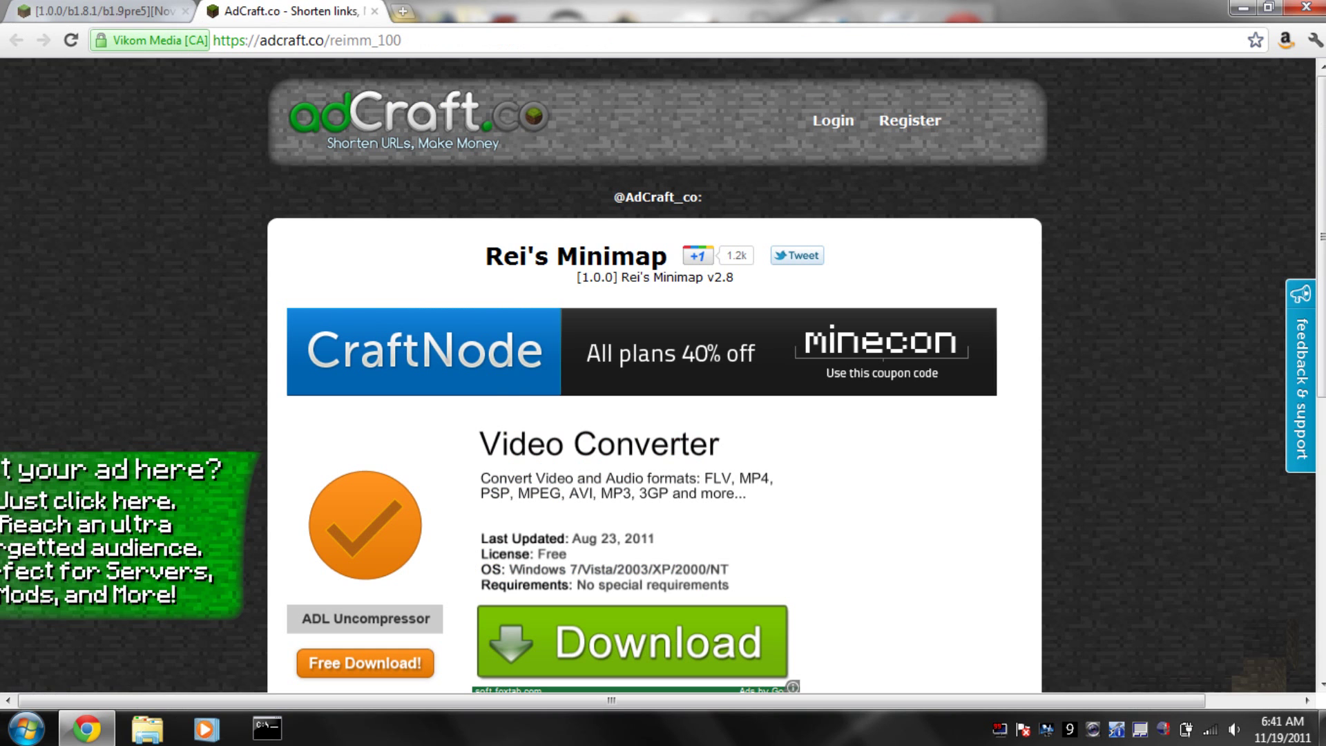
scroll(654, 372, down, 6)
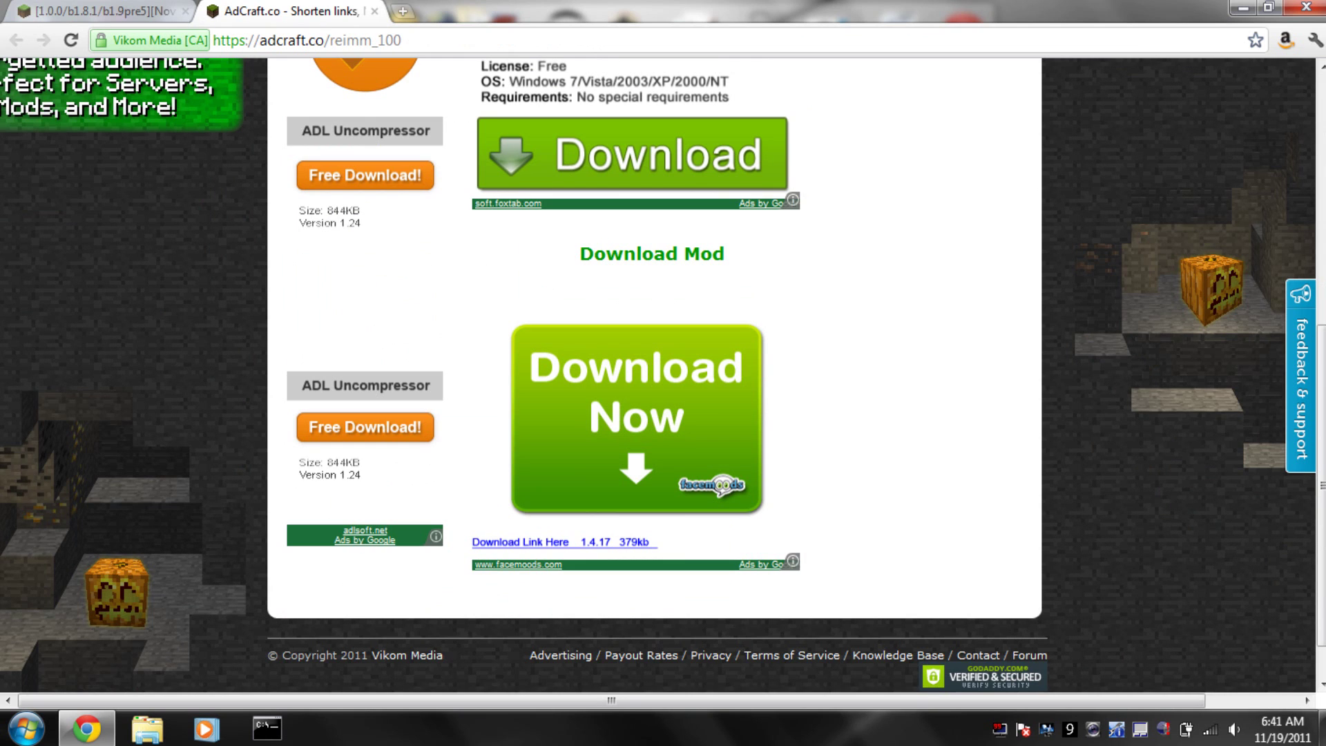
scroll(652, 352, up, 1)
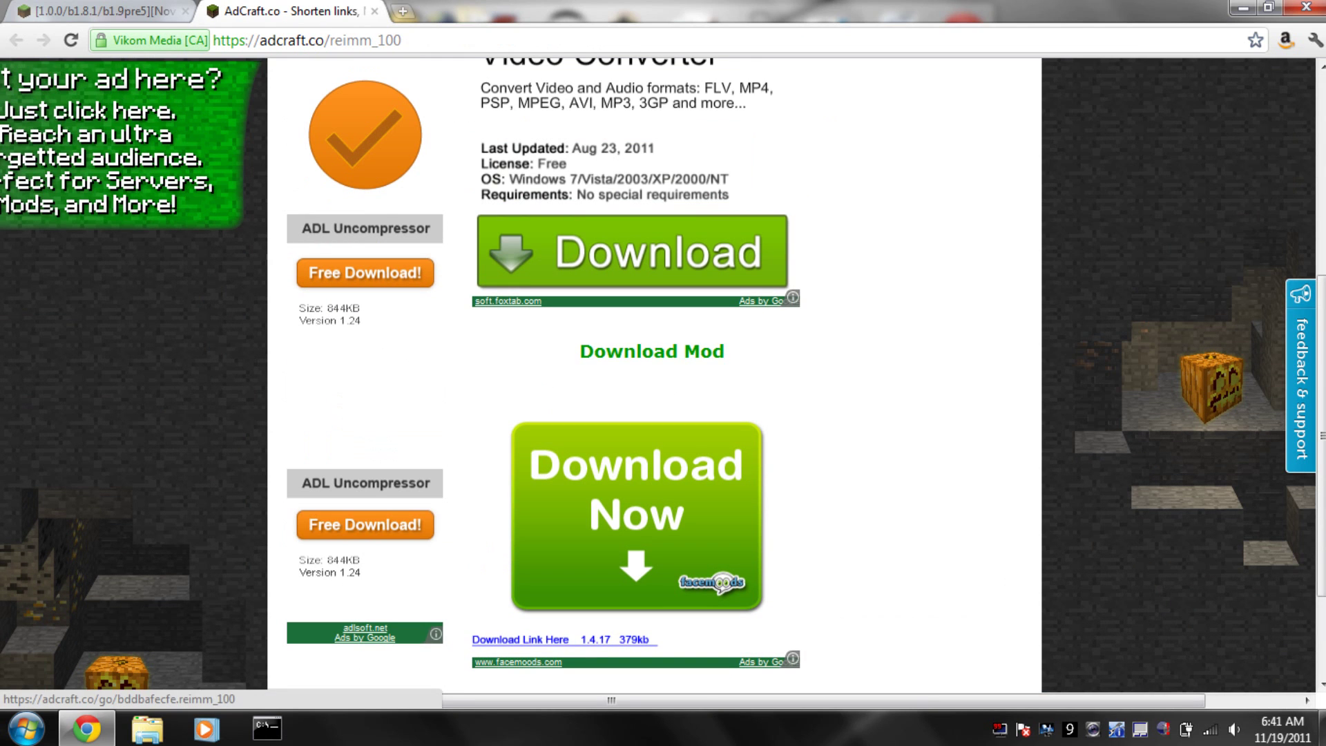
scroll(652, 351, up, 1)
scroll(652, 352, up, 3)
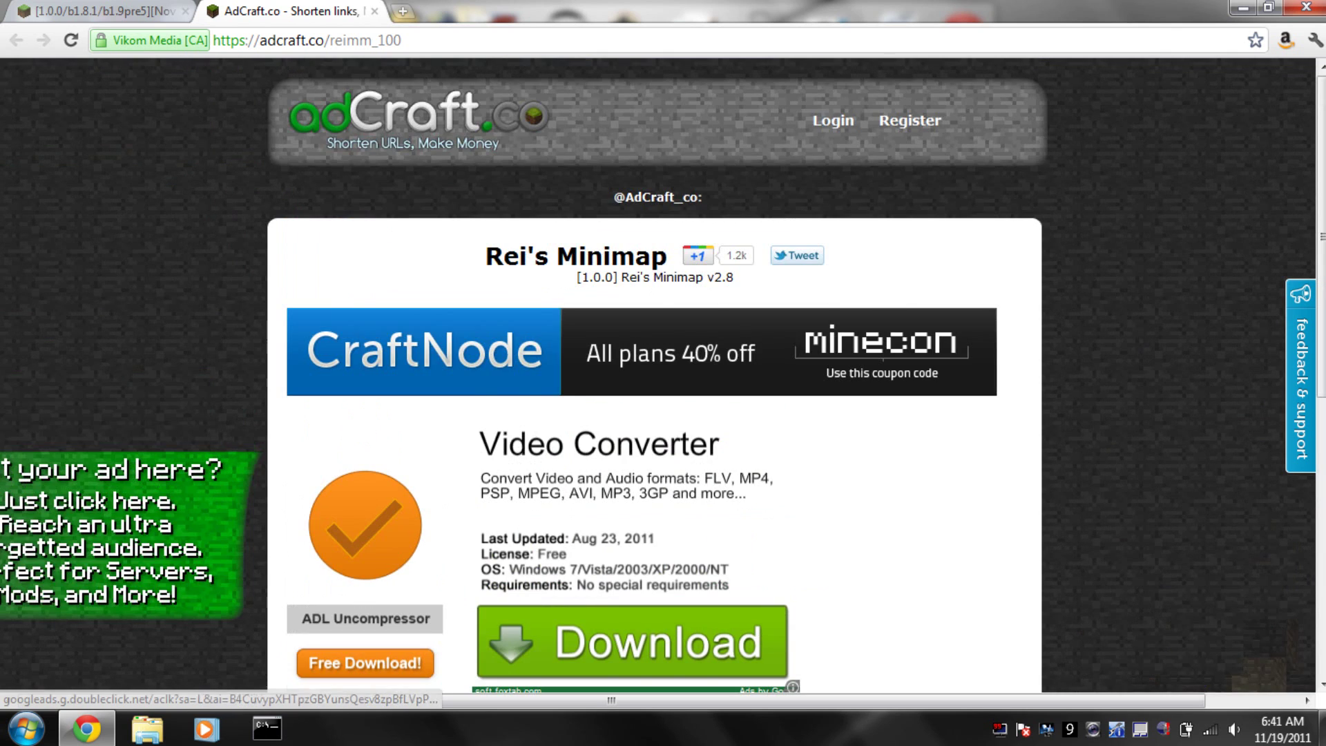
scroll(651, 352, down, 4)
Download the mod, open [1.0.0]ReiMinimap_v2.8.zip in WinRAR, and dock the archive window on half of the cleared desktop
click(652, 351)
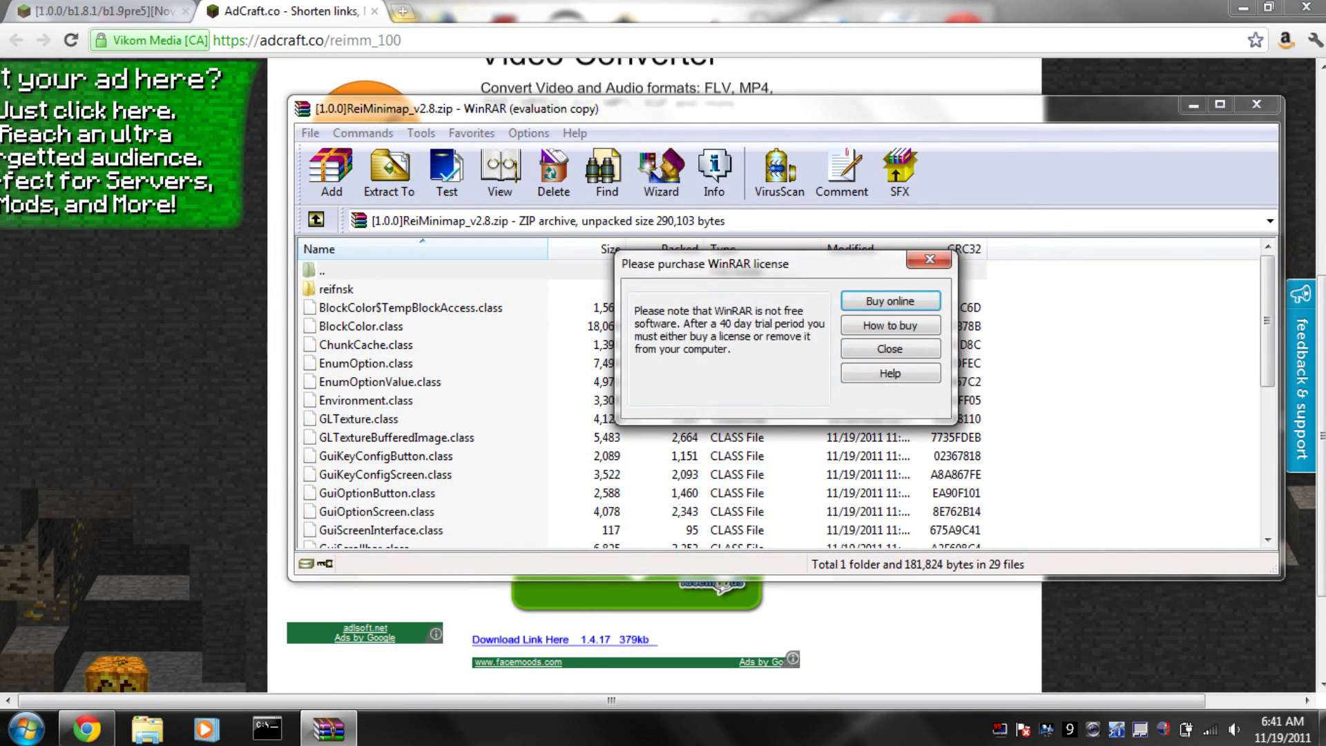
click(890, 348)
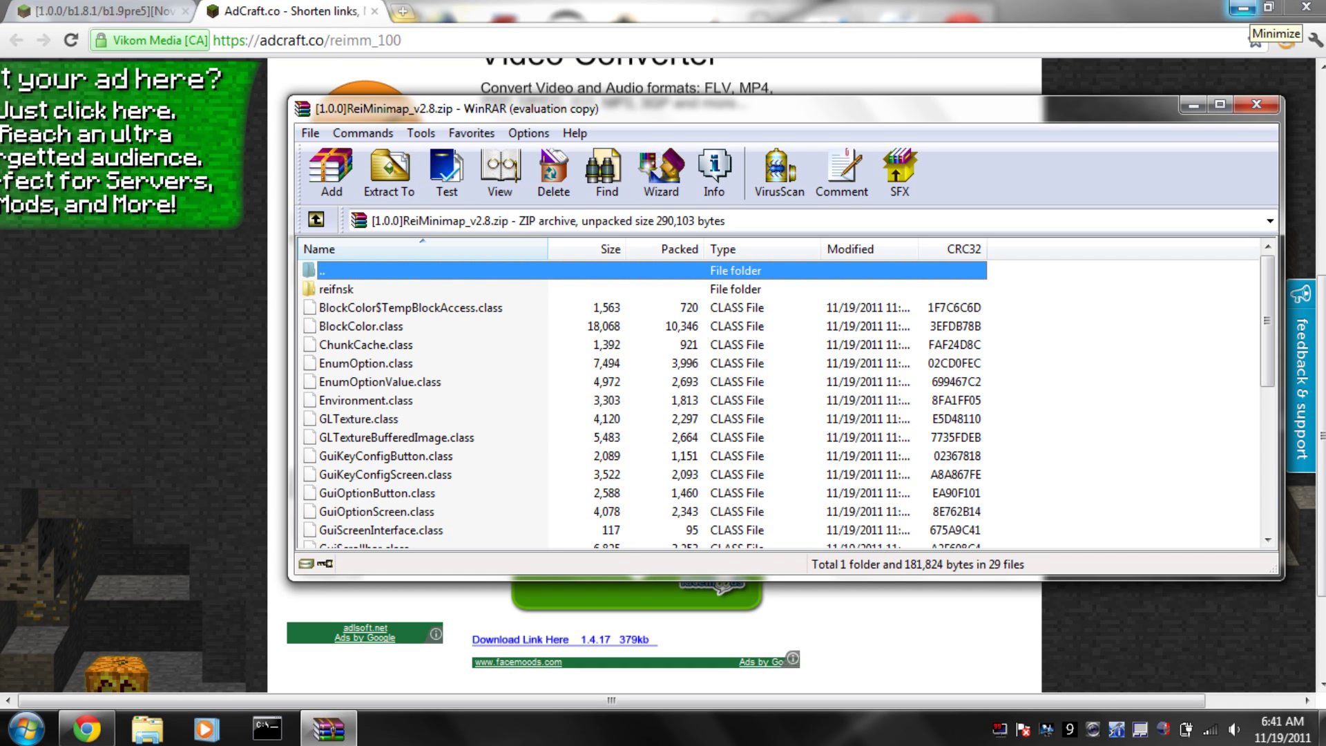
click(1243, 9)
key(super+Right)
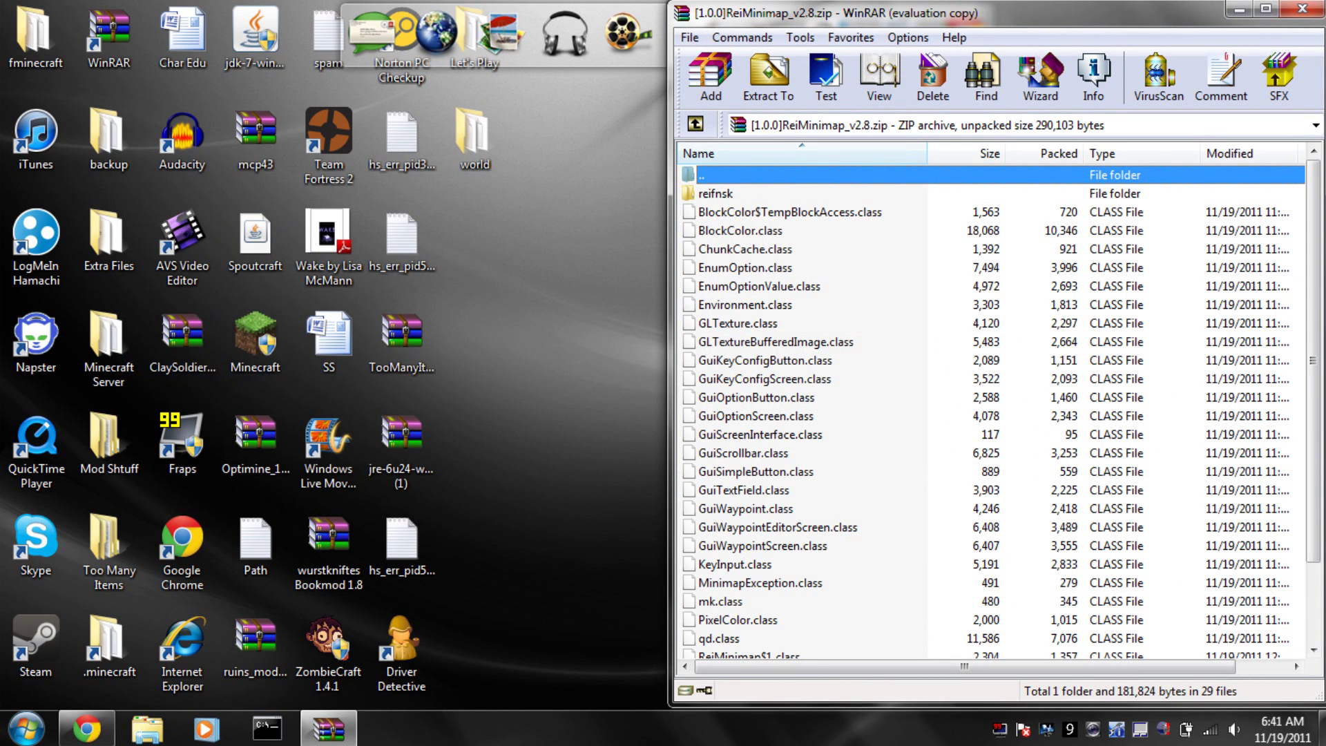
click(109, 642)
double_click(109, 642)
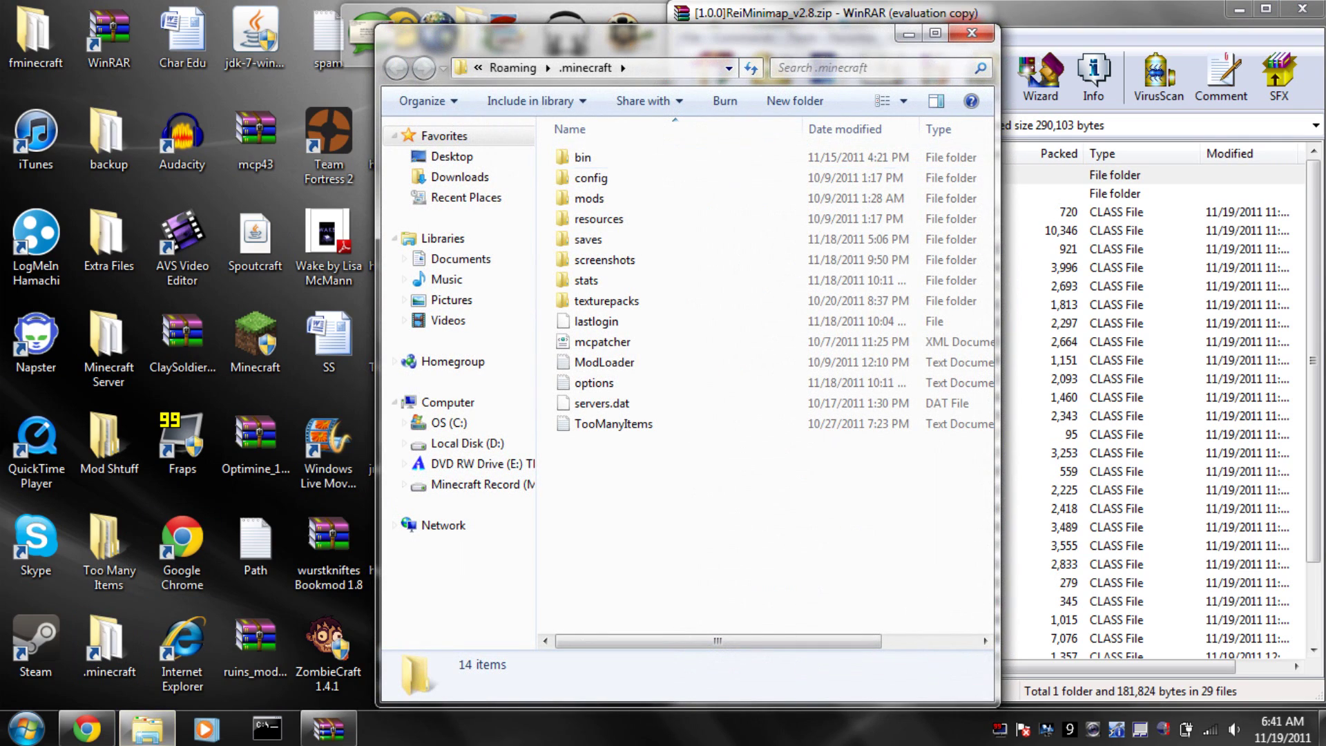
click(968, 36)
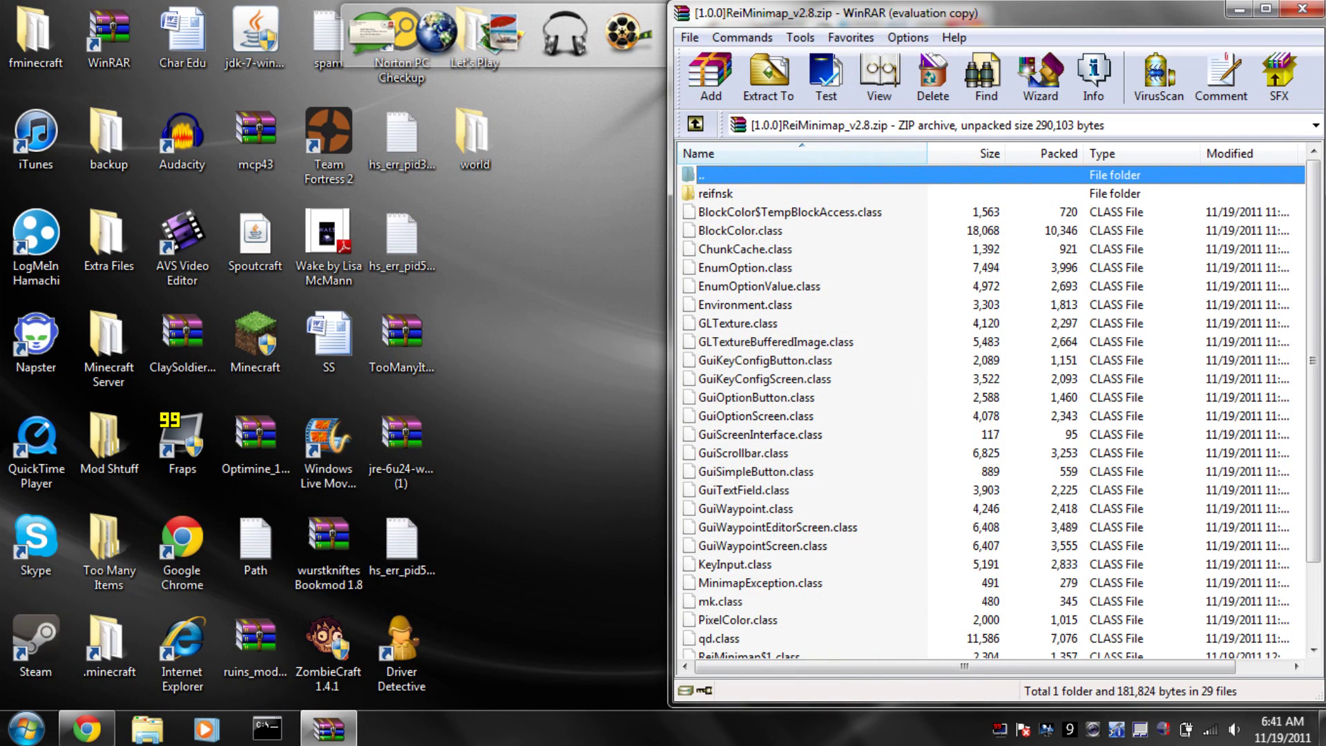
Locate the .minecraft folder in Roaming by running %appdata%, and close the folder window
click(27, 728)
click(121, 678)
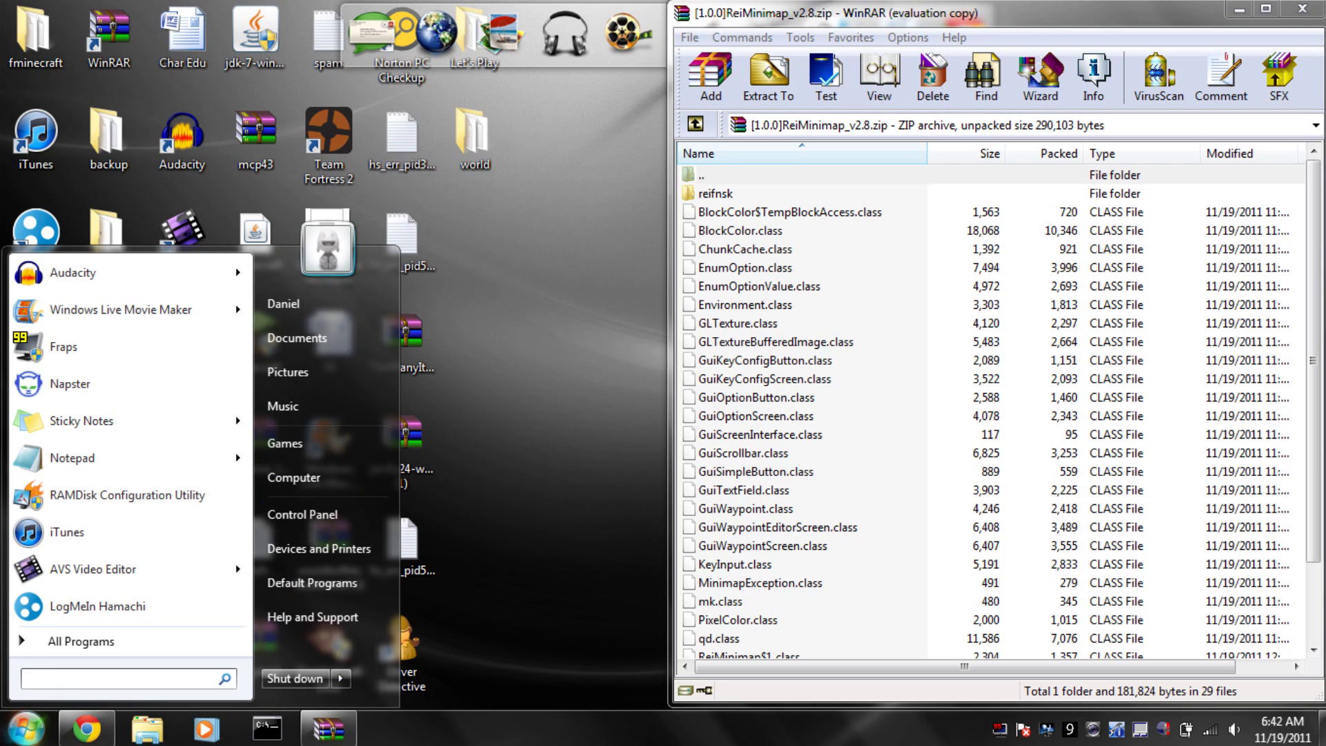
text(run)
key(Return)
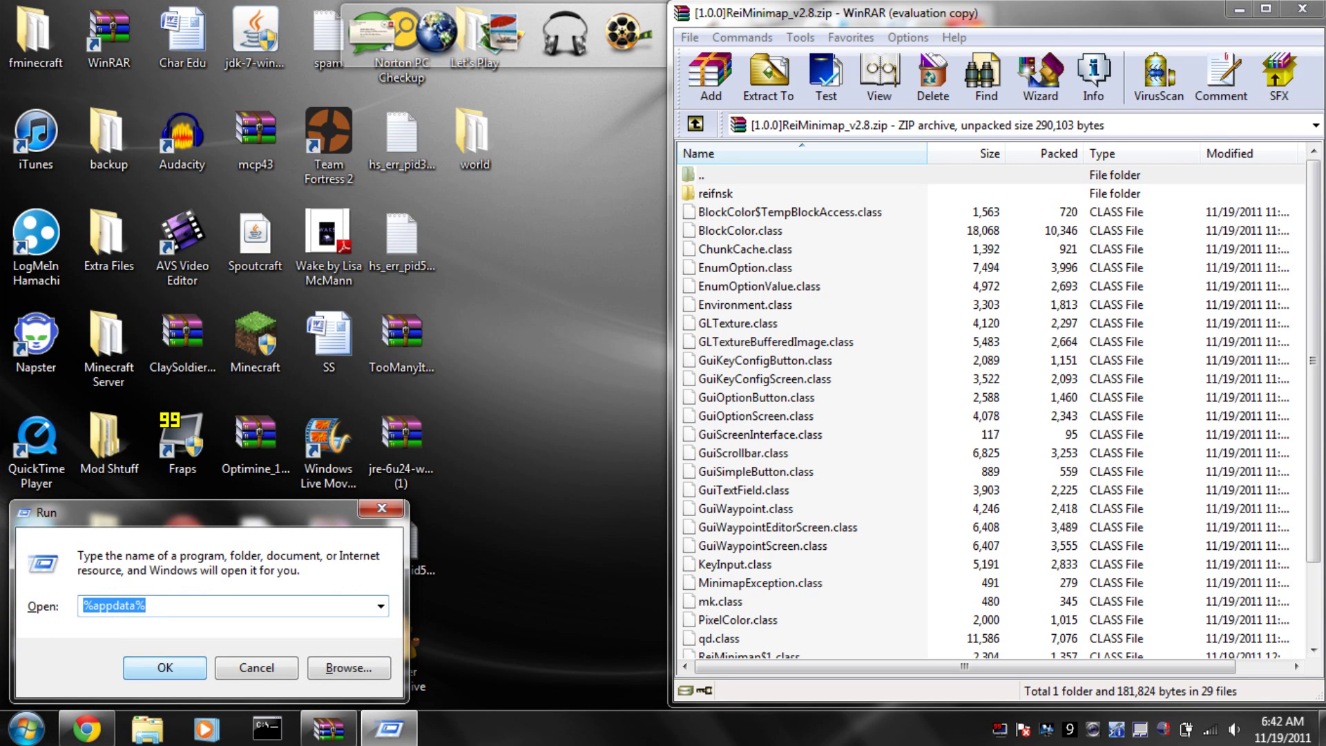
key(Return)
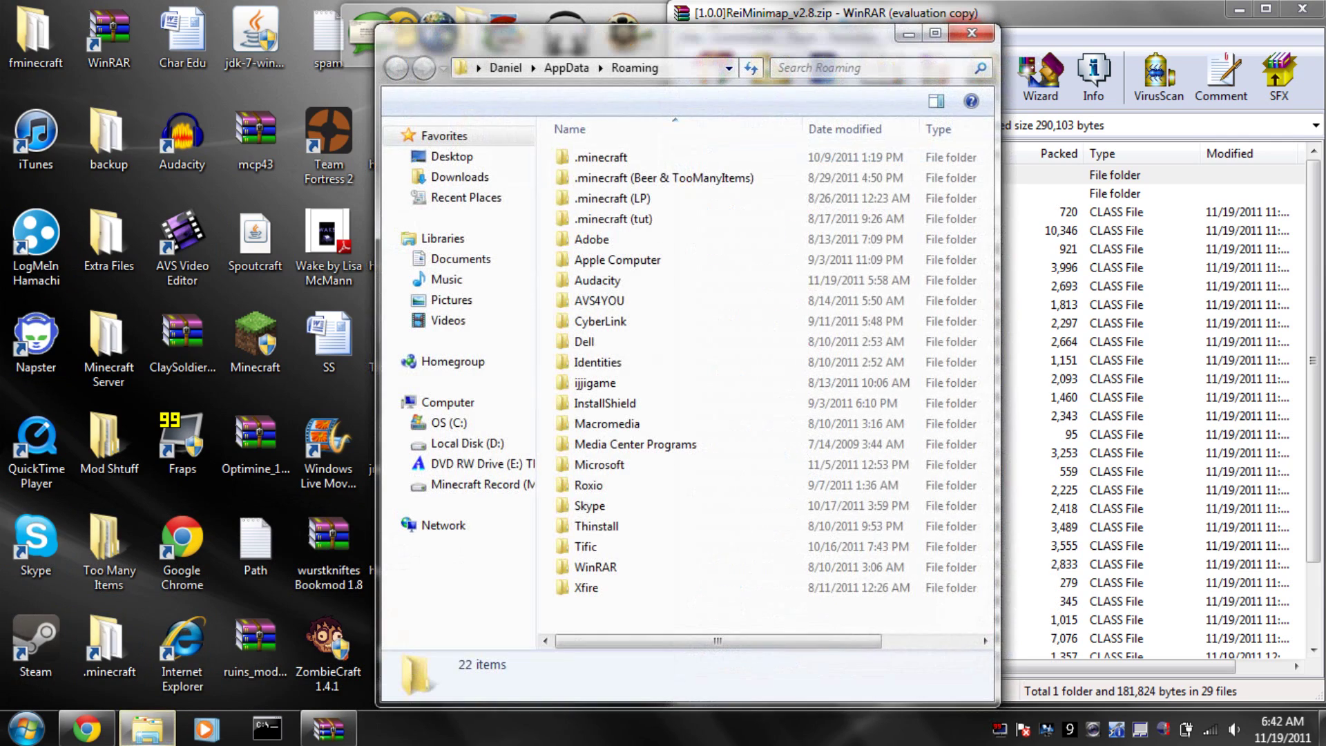
click(600, 157)
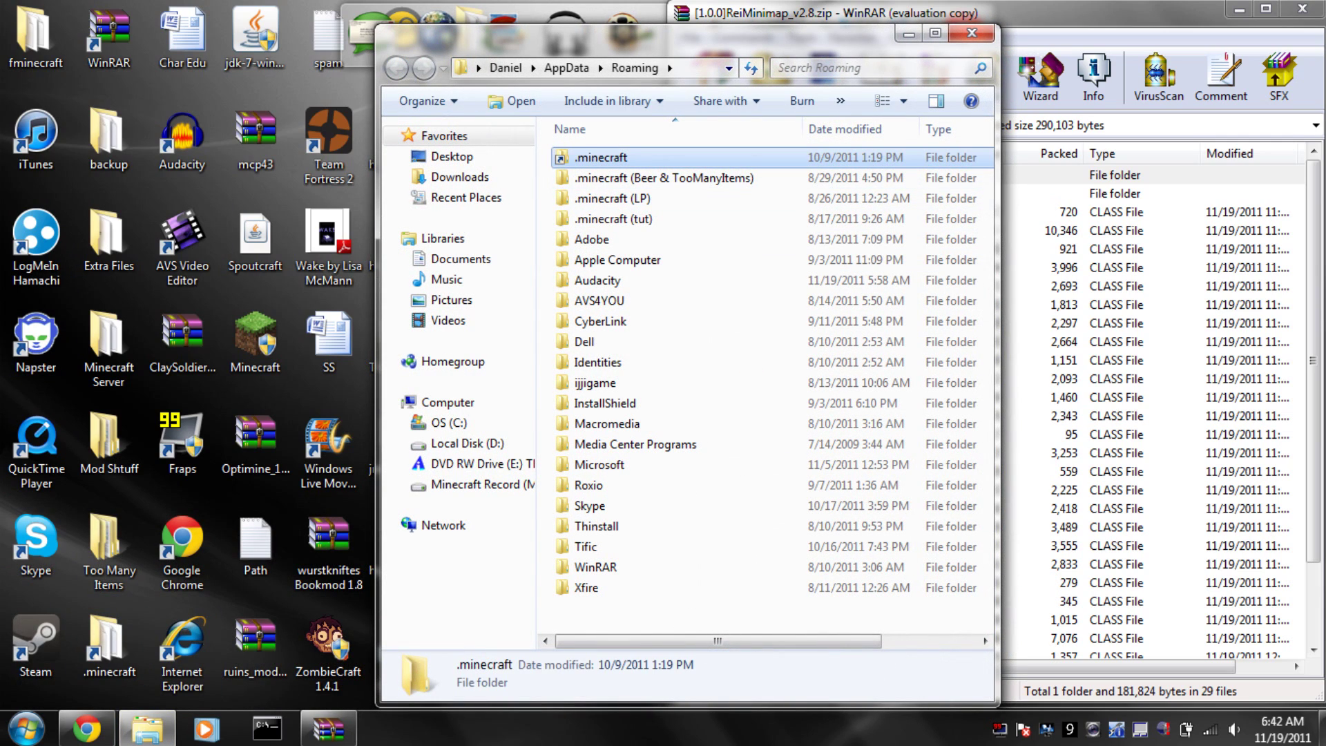
click(971, 32)
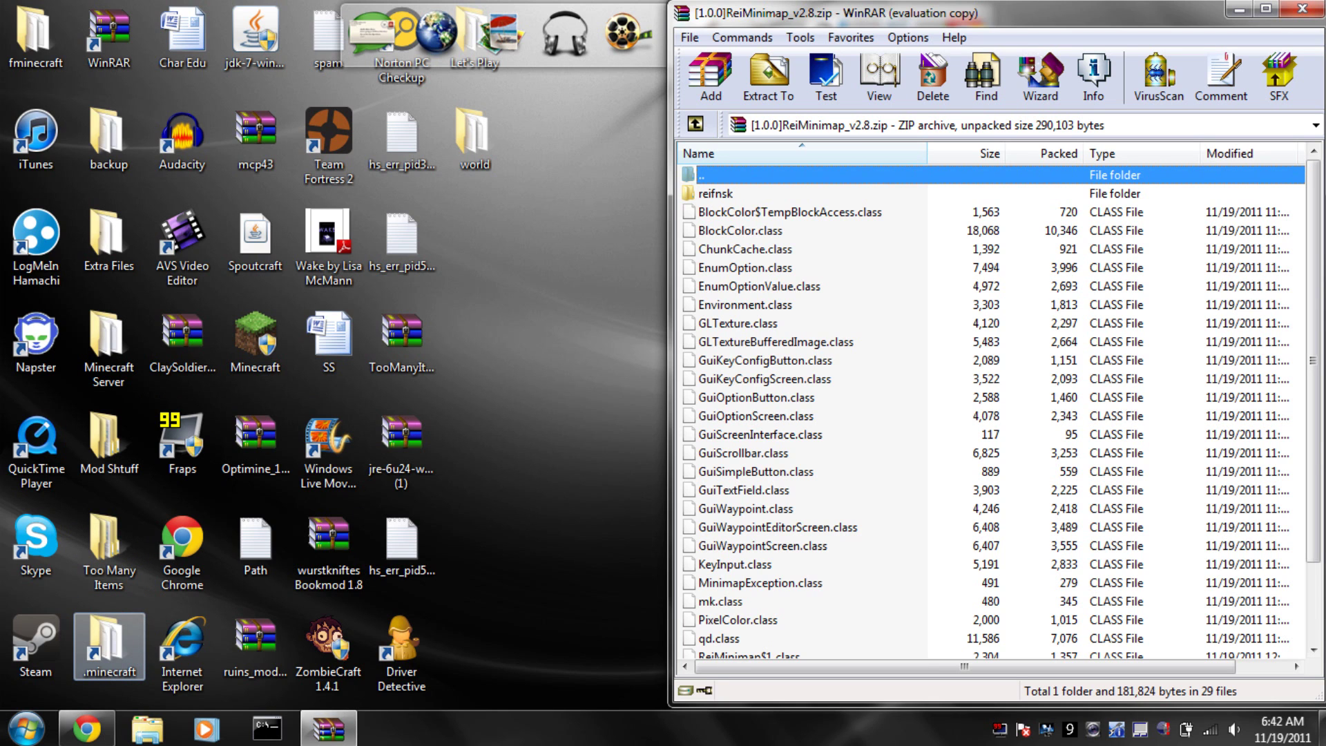
Back up Minecraft by copying the entire contents of the .minecraft folder into the desktop's backup folder
double_click(109, 645)
drag(656, 39, 3, 72)
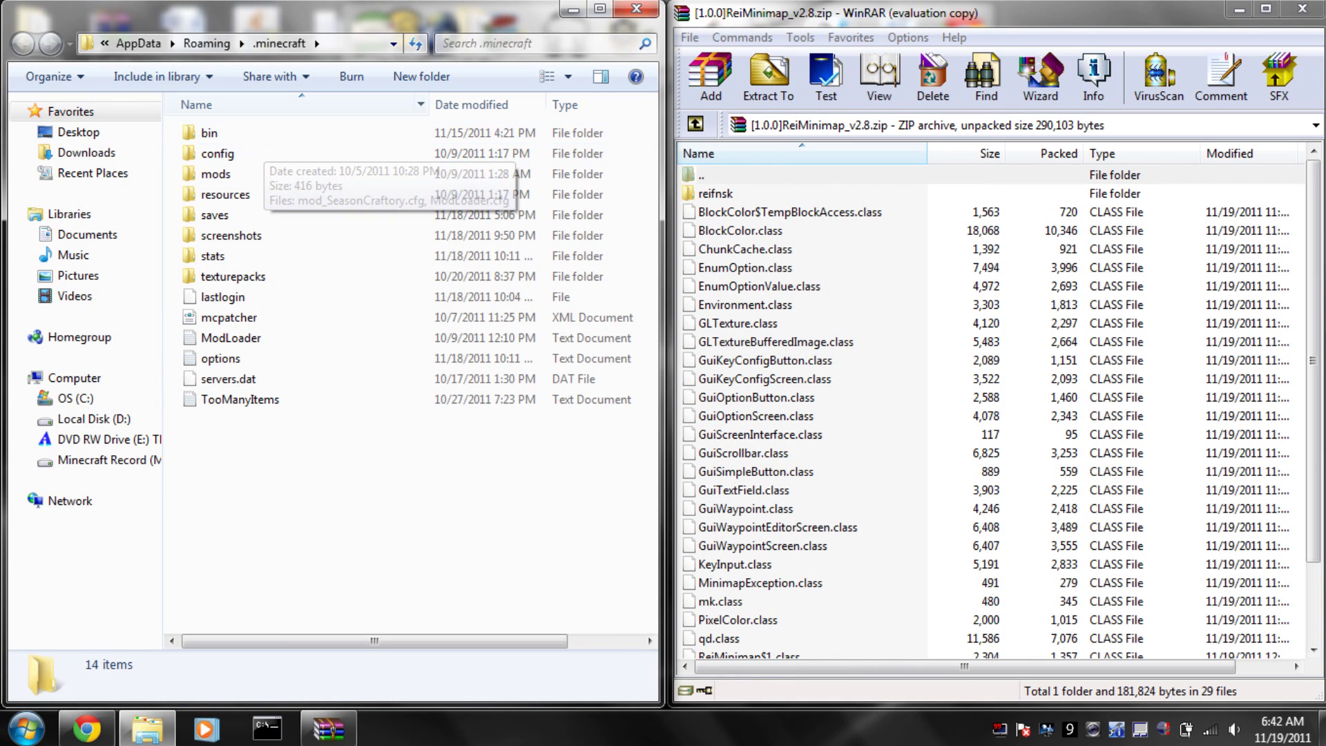
drag(304, 25, 623, 25)
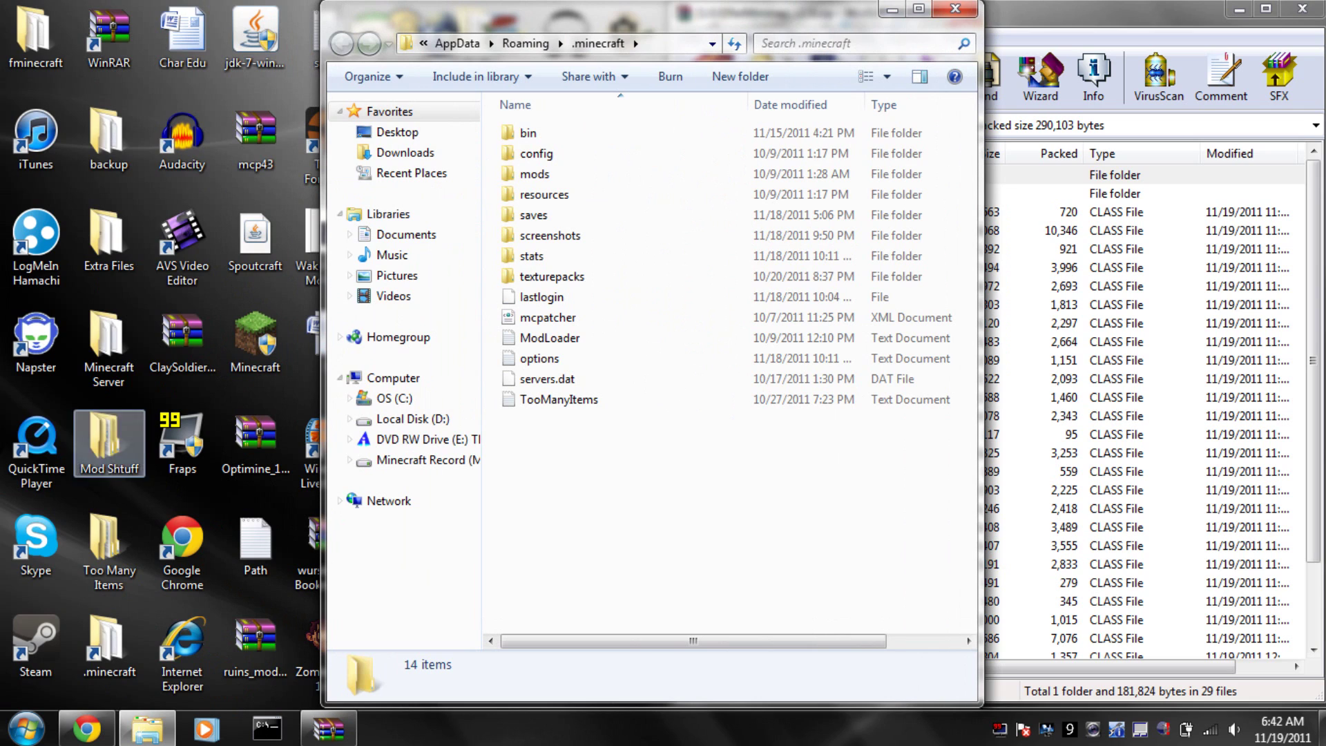
drag(522, 491, 556, 119)
right_click(588, 163)
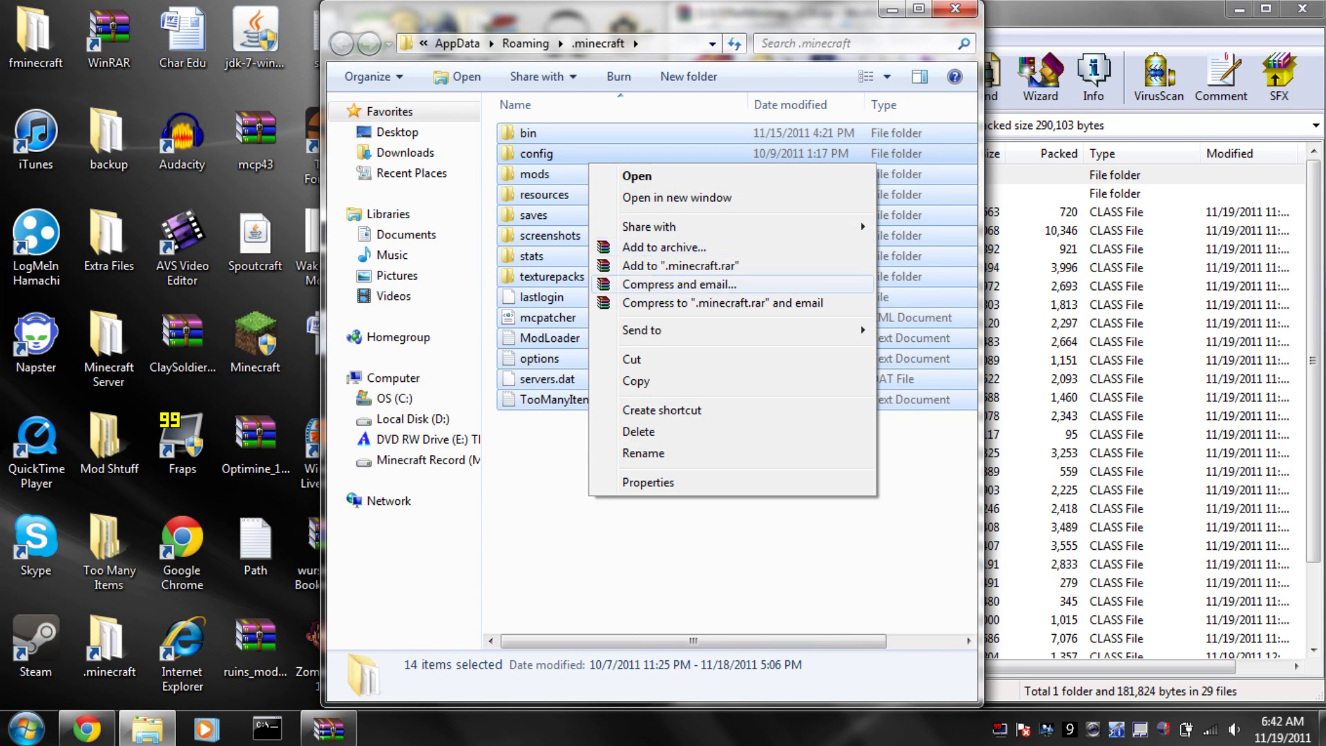
click(635, 380)
double_click(109, 138)
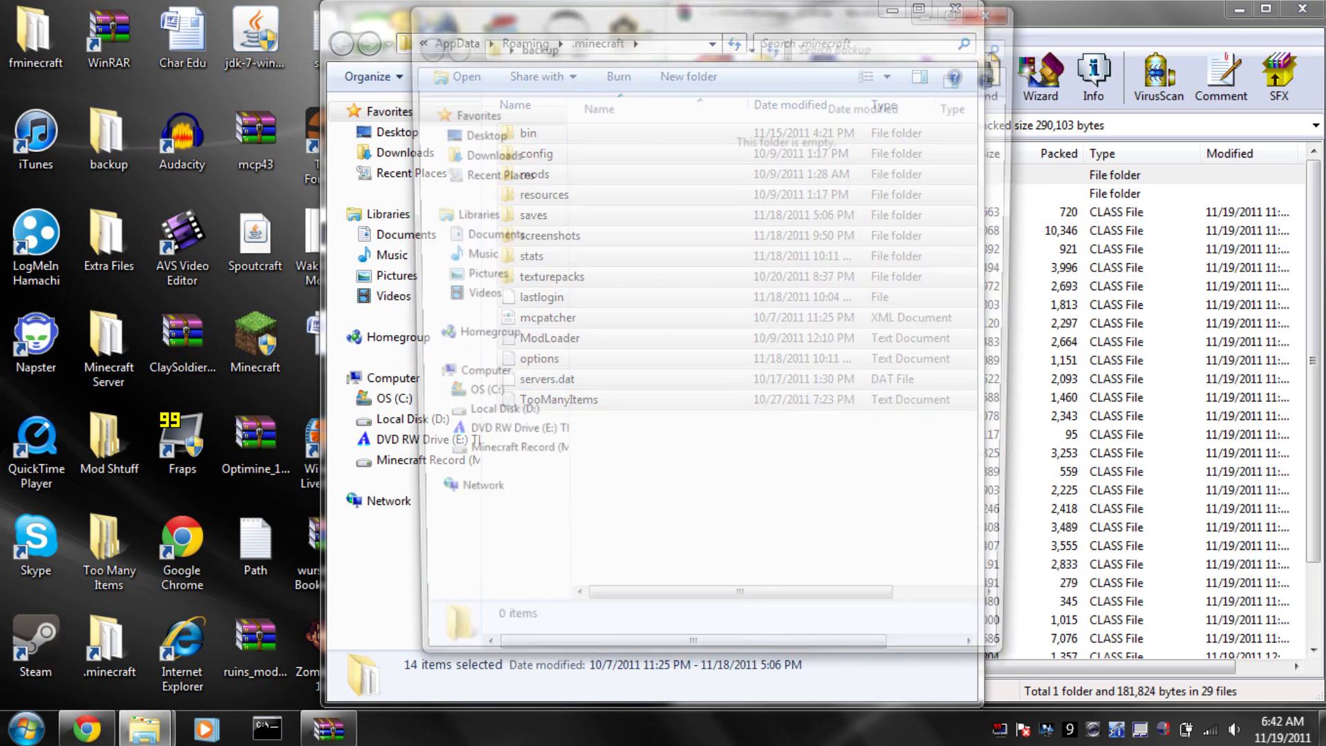
right_click(650, 235)
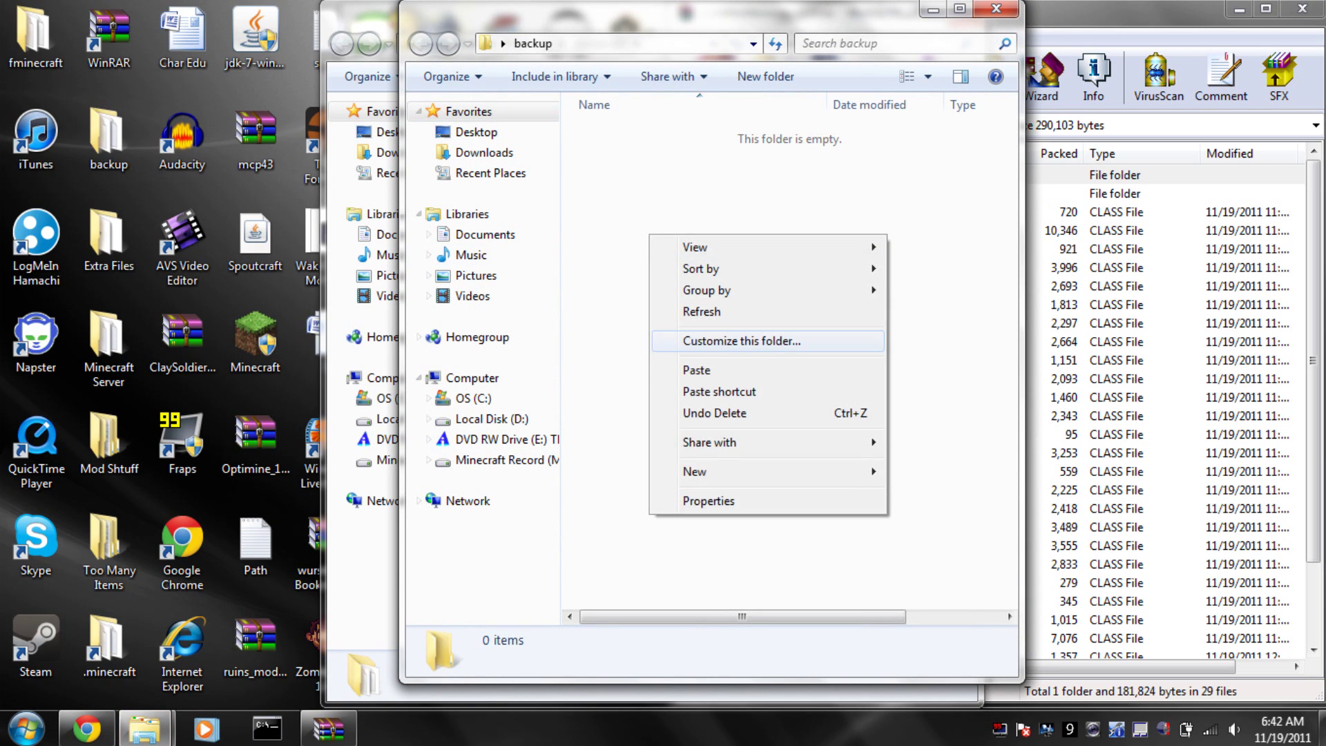
click(696, 370)
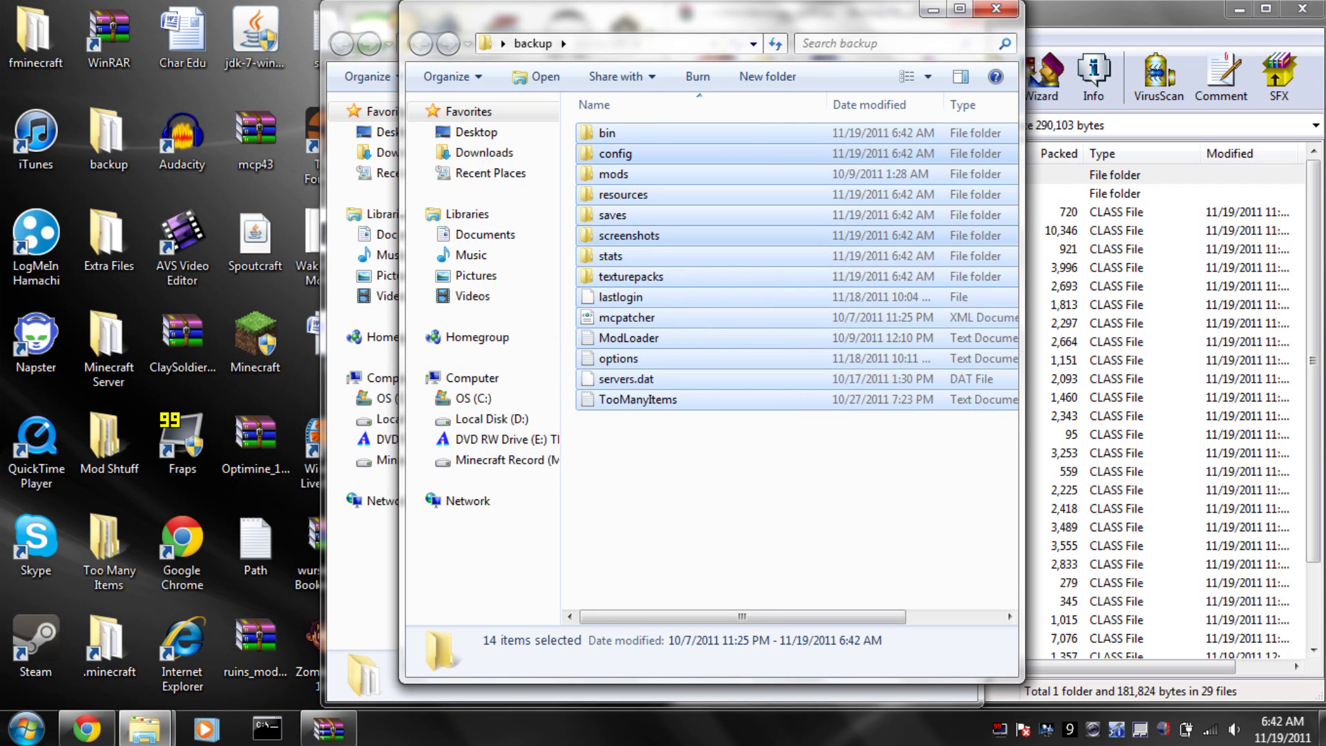
click(995, 8)
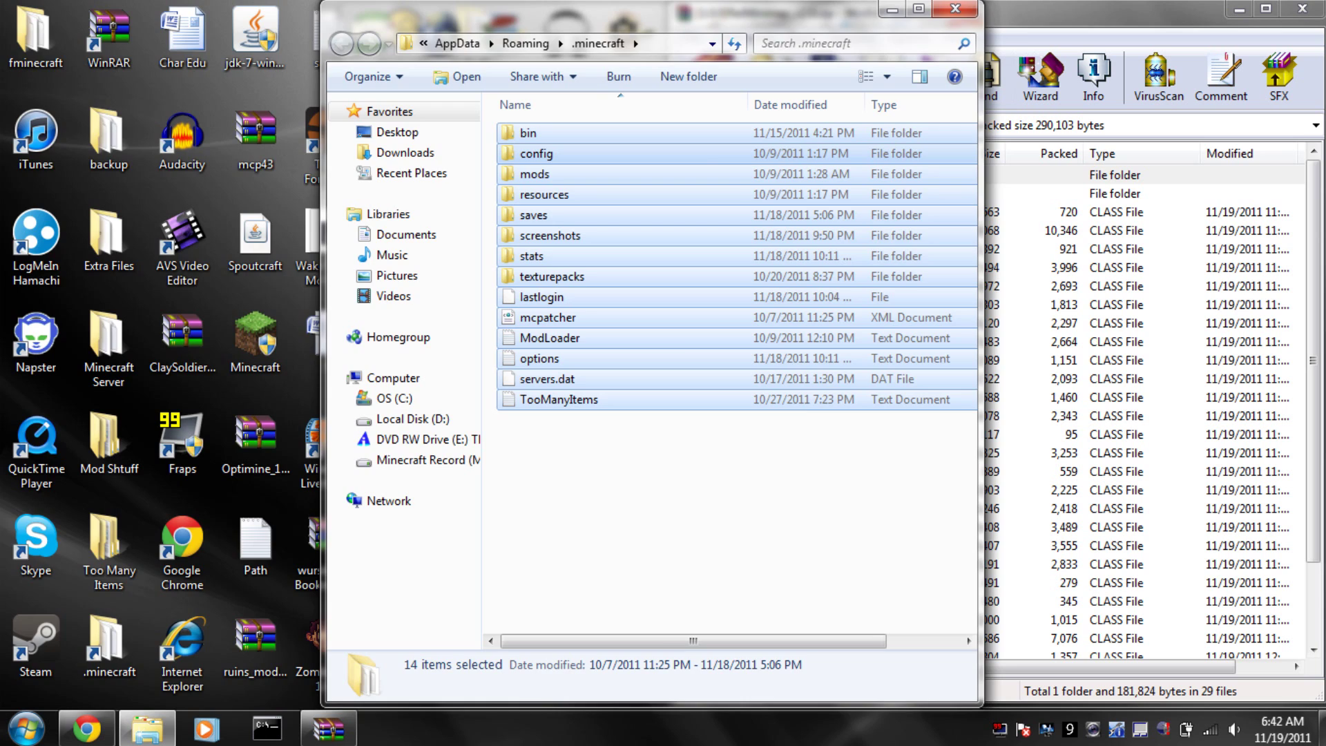
Dock the .minecraft window beside the mod archive and open the minecraft jar from its bin folder with WinRAR
drag(712, 19, 1, 58)
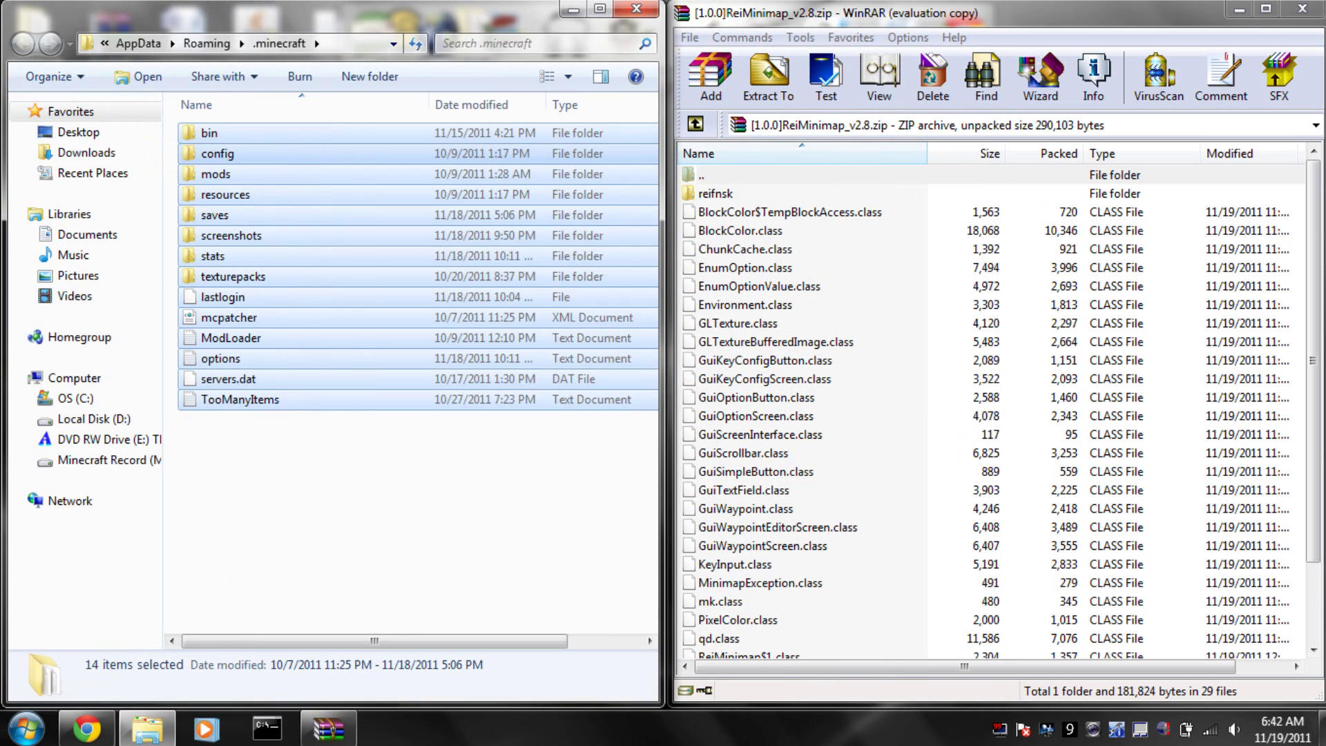
click(351, 455)
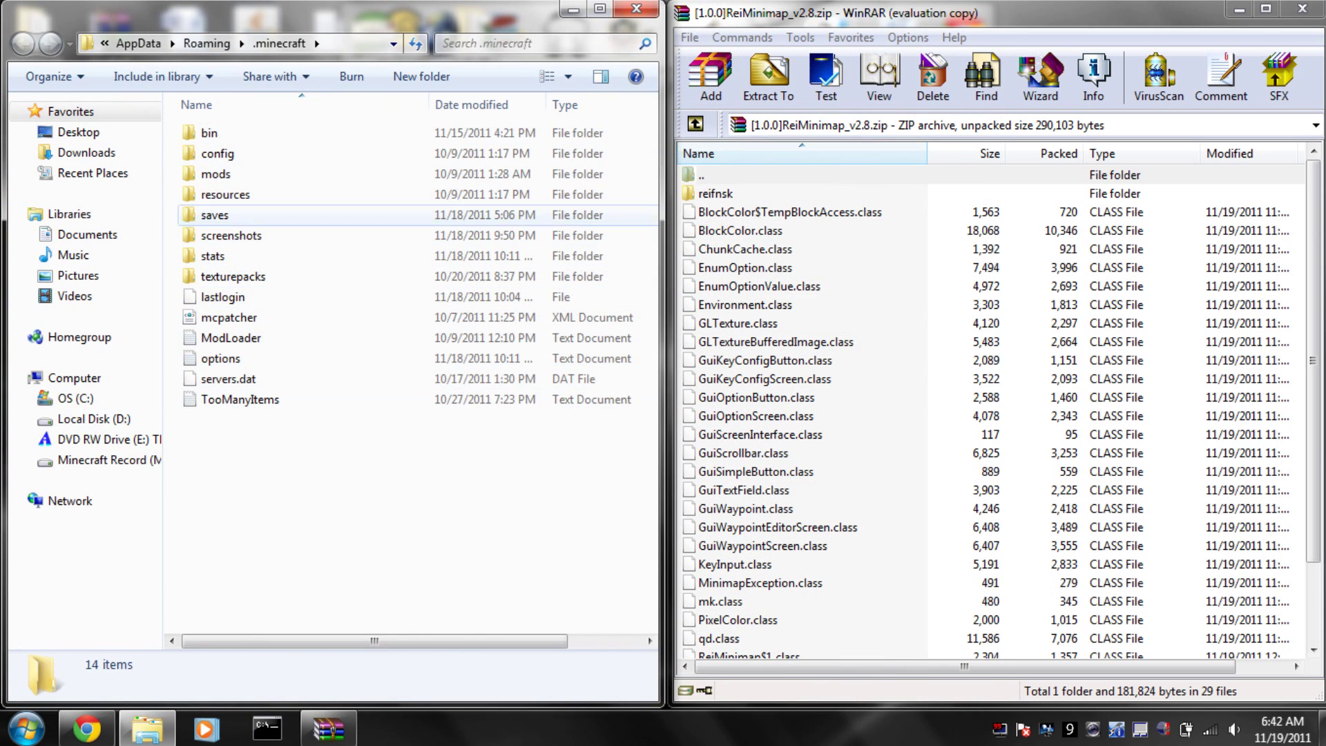
double_click(210, 133)
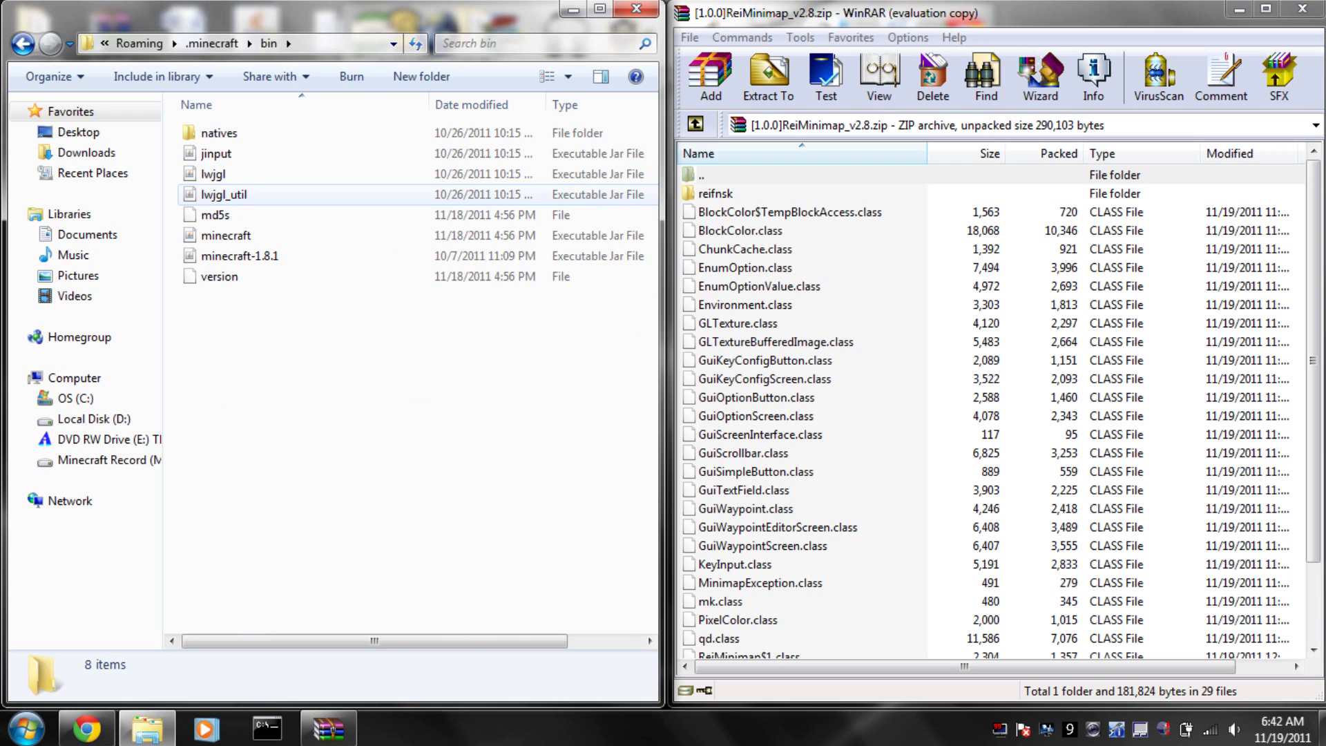
right_click(242, 236)
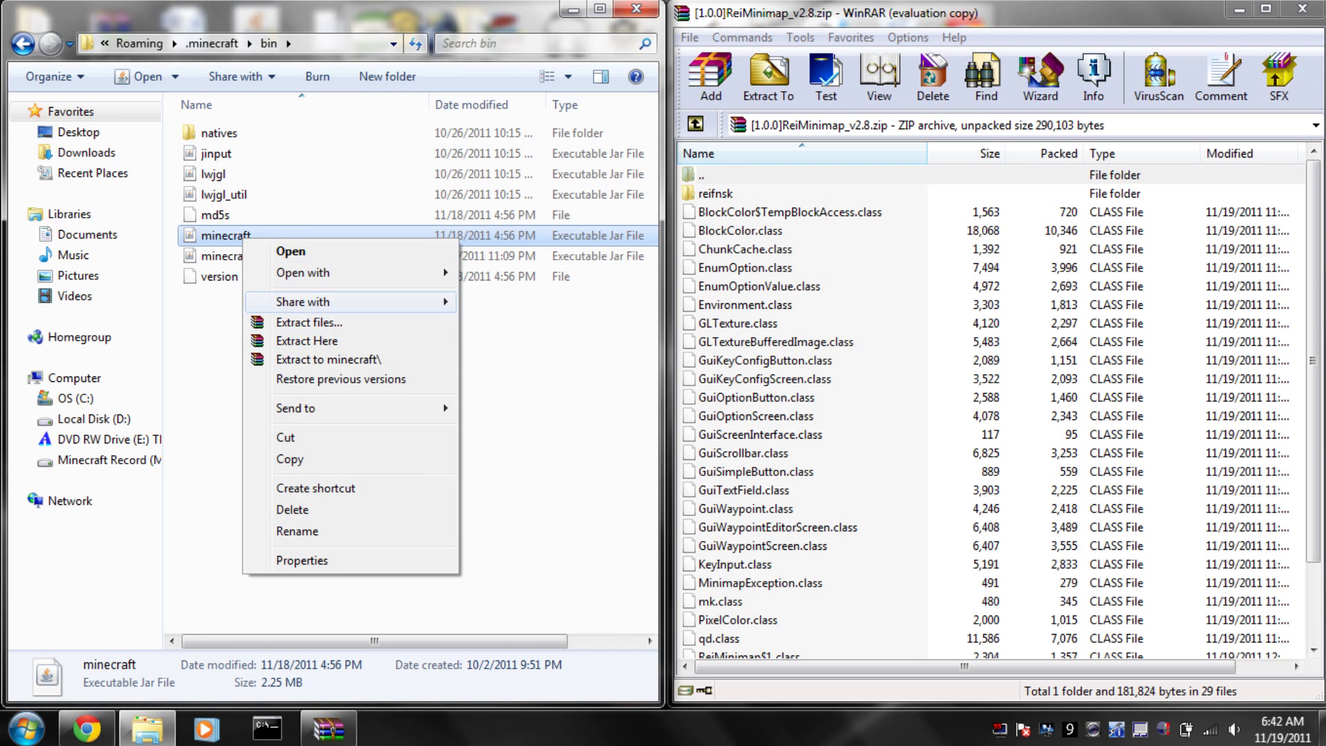
mouse_move(387, 273)
click(511, 295)
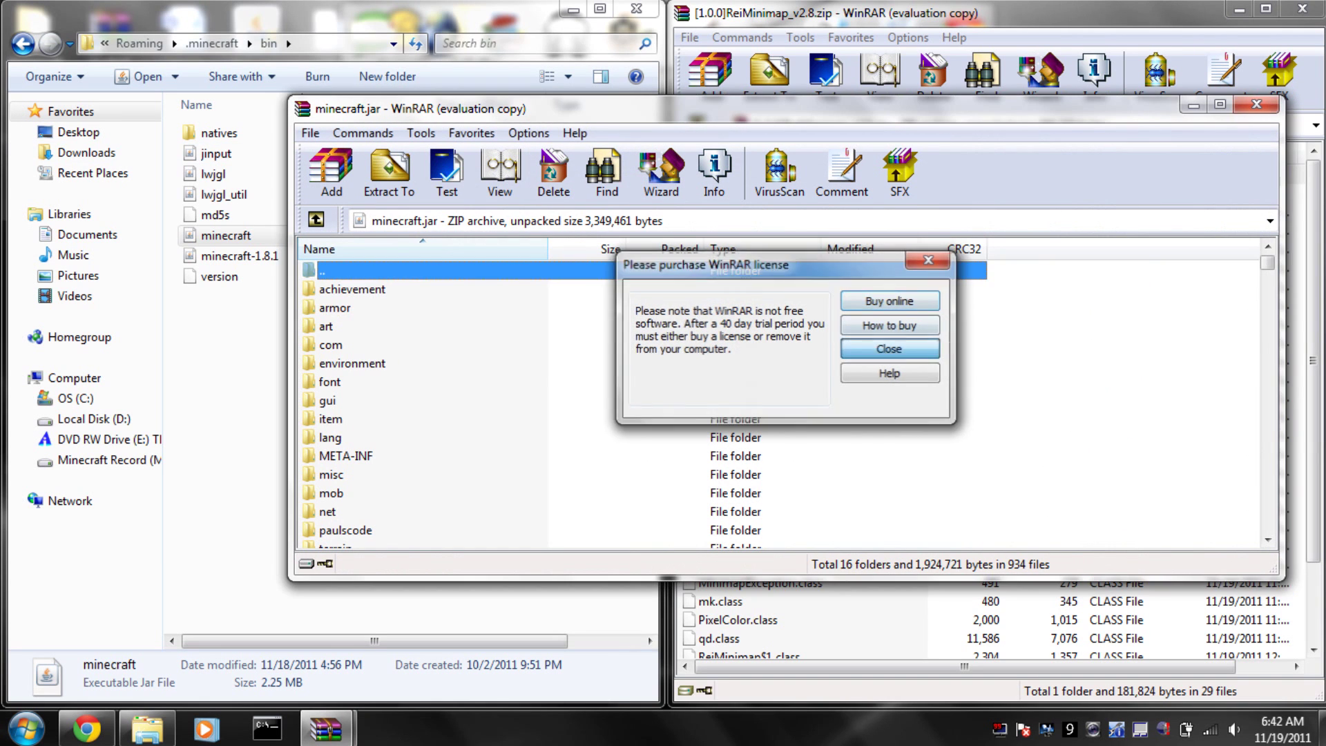
Dismiss the WinRAR licence notice, dock the minecraft.jar window beside the mod archive, and delete the jar's META-INF folder
key(Return)
drag(883, 109, 0, 96)
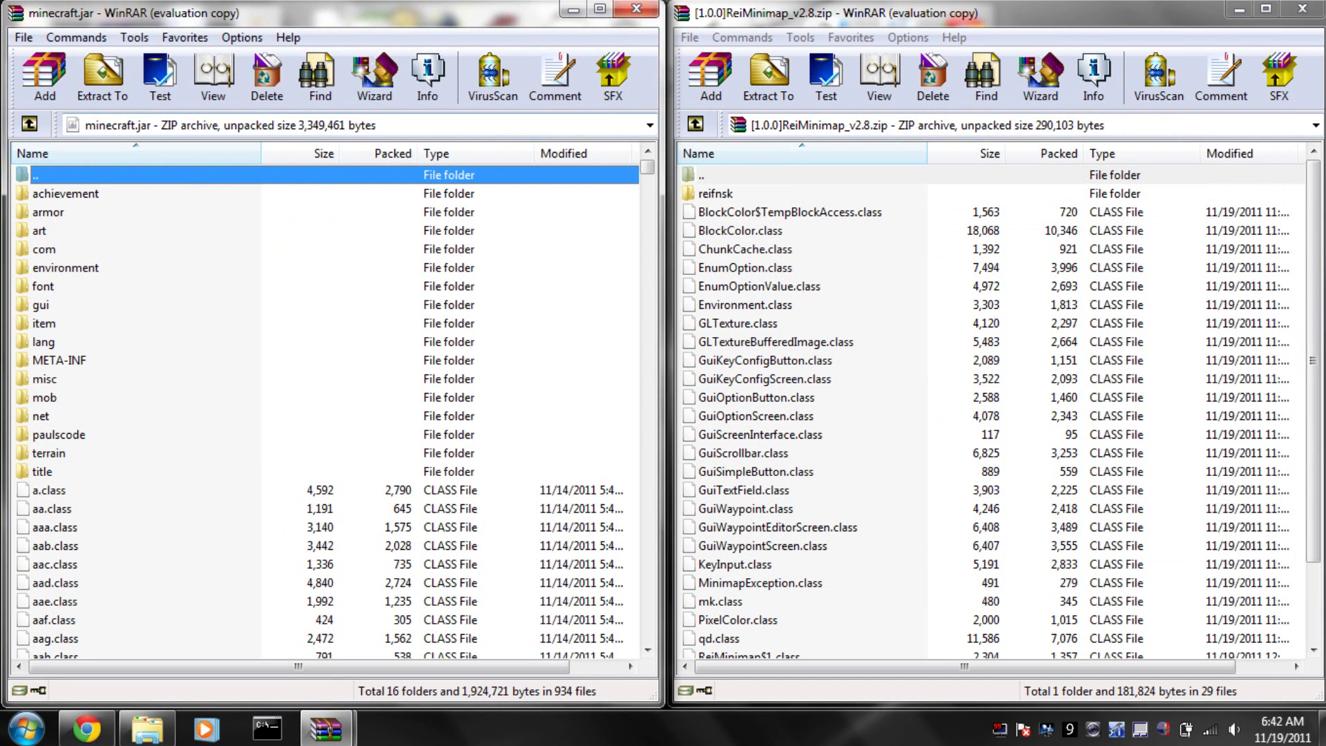
click(58, 360)
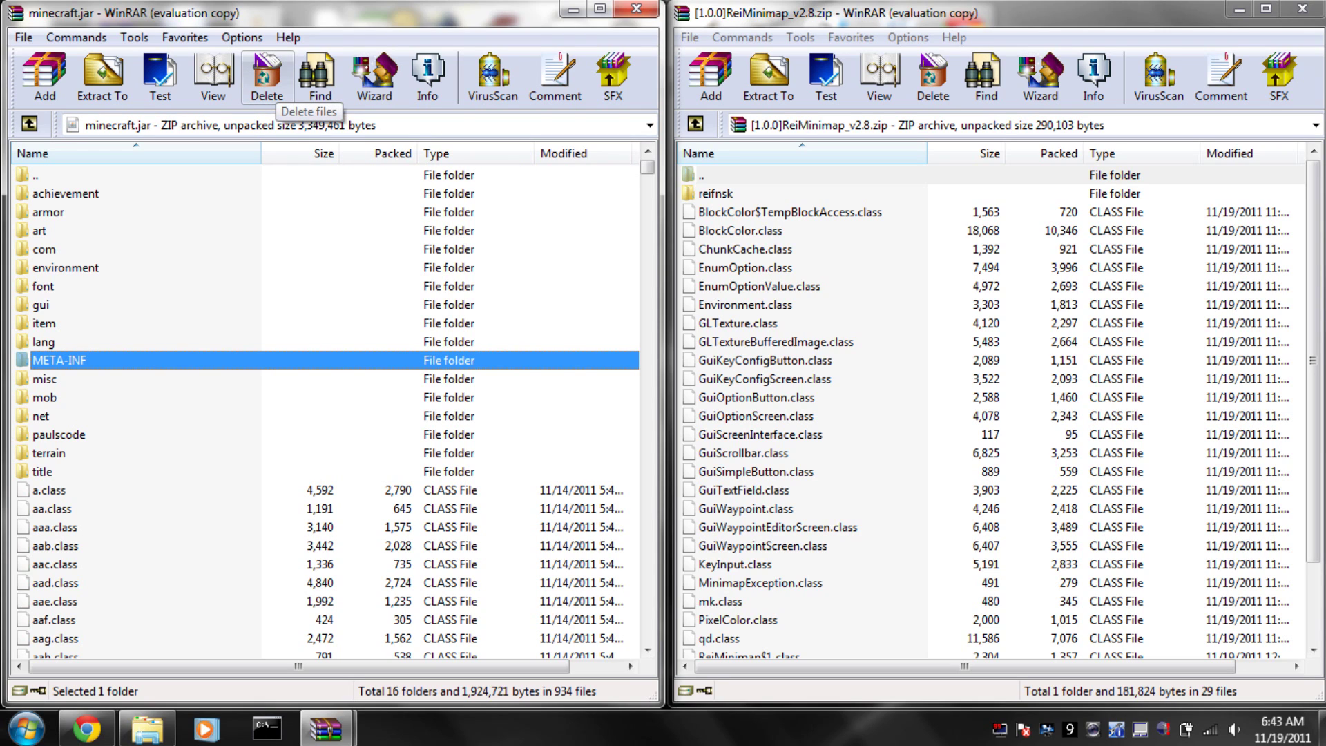
click(271, 95)
click(684, 429)
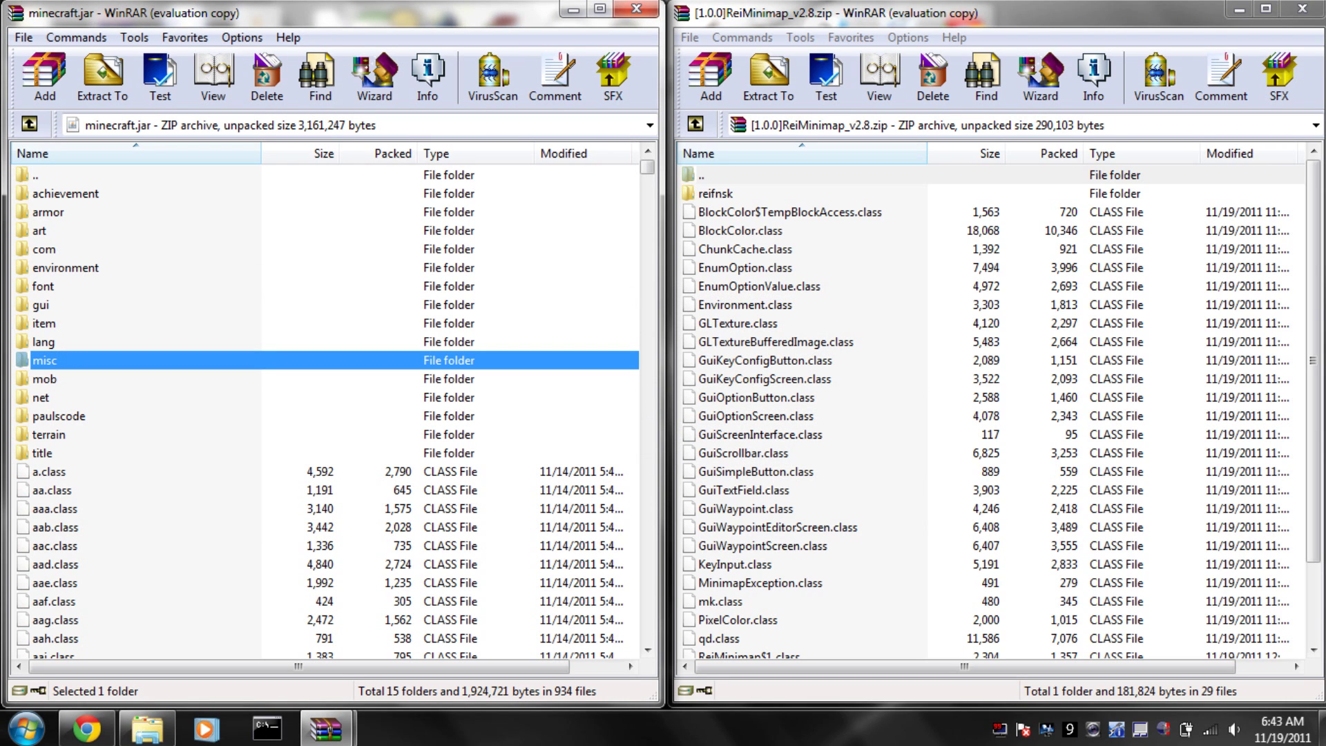
Copy the reifnsk folder and all class files from the ReiMinimap archive into minecraft.jar, keeping the default archiving options
drag(1312, 361, 1312, 437)
click(736, 638)
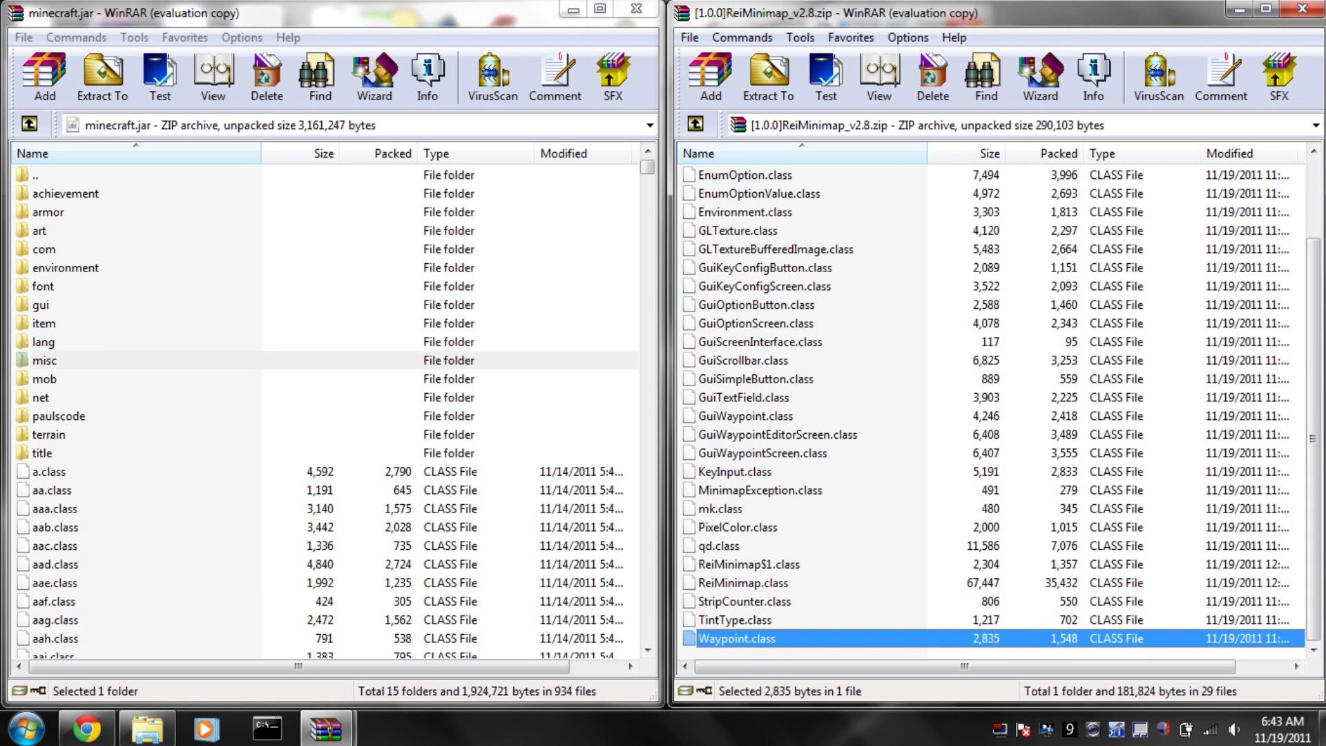
scroll(994, 408, up, 2)
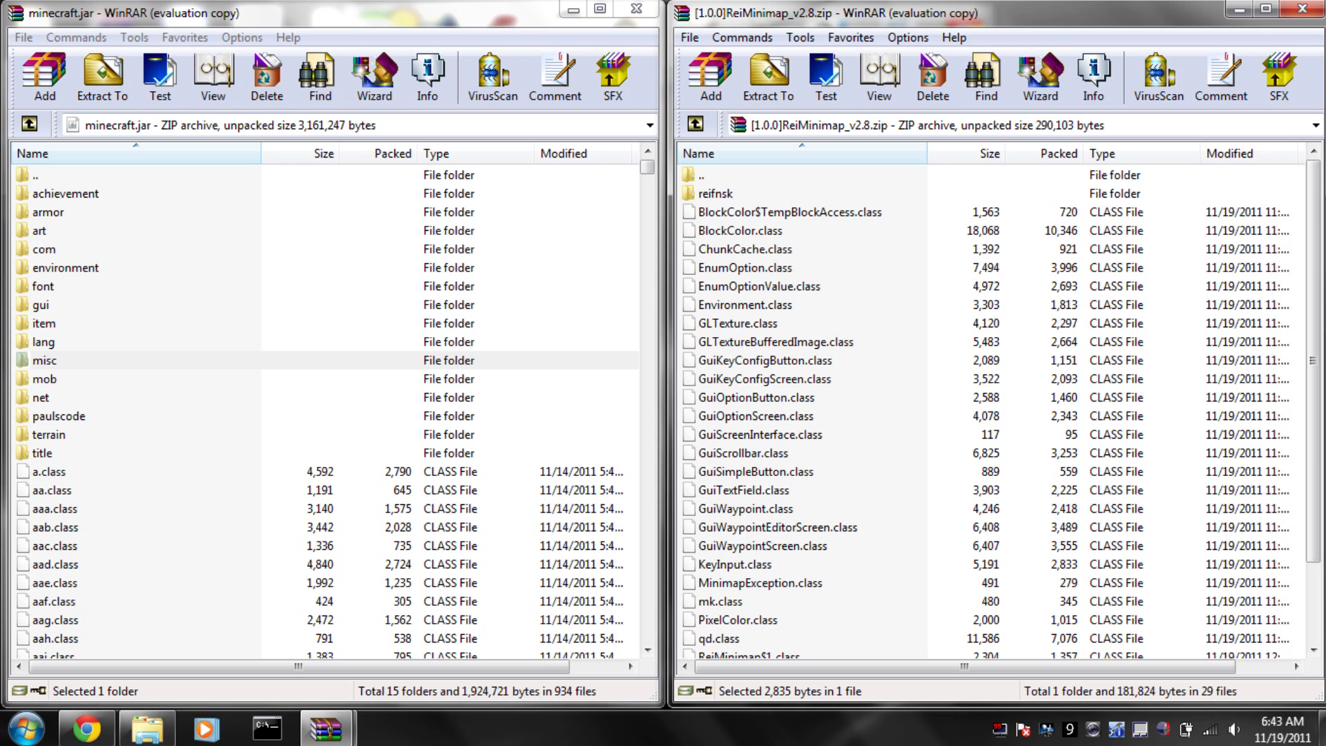
key(ctrl+a)
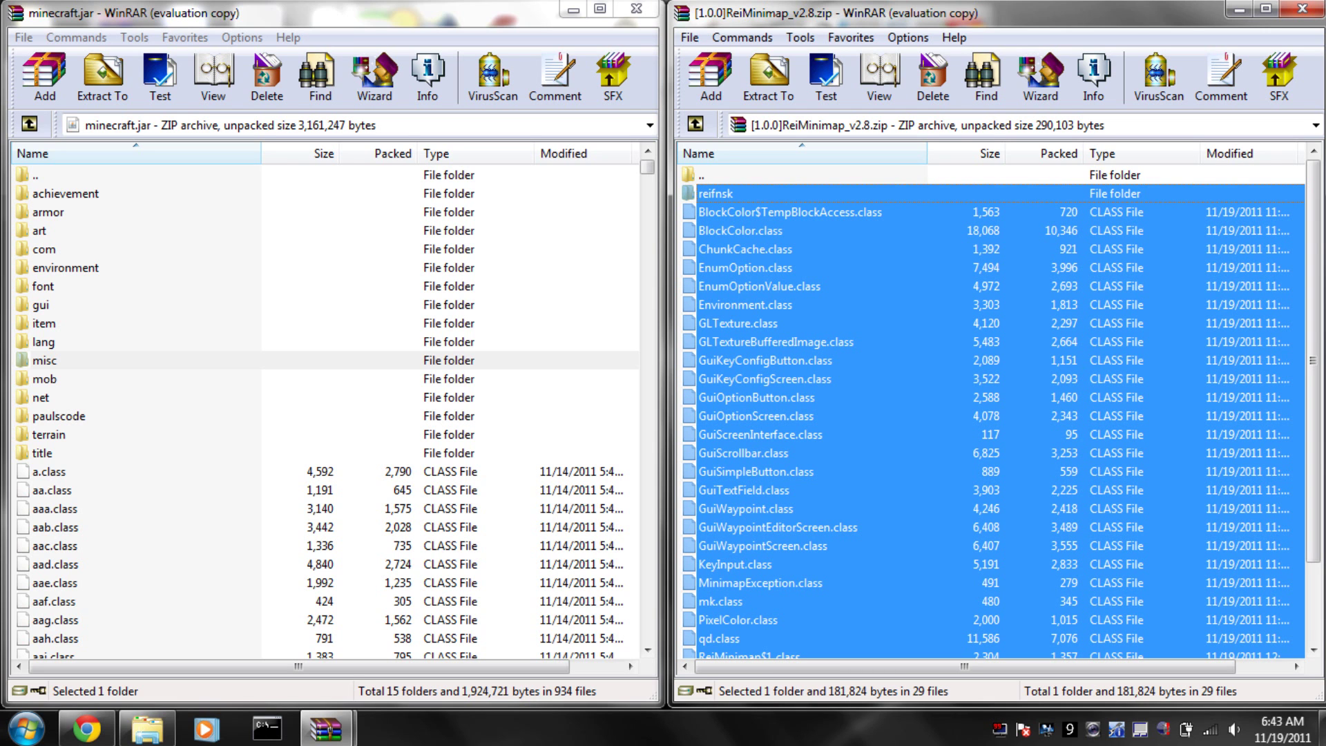
drag(737, 323, 332, 354)
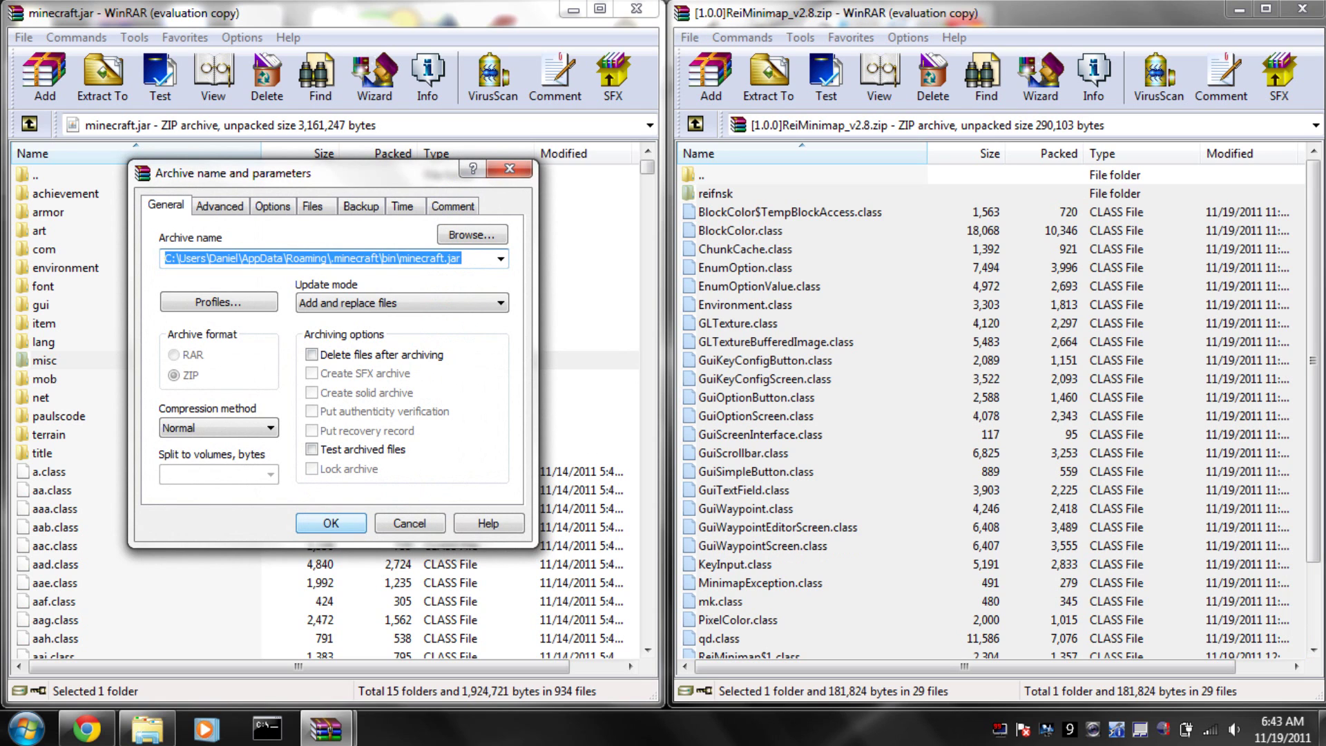
key(Return)
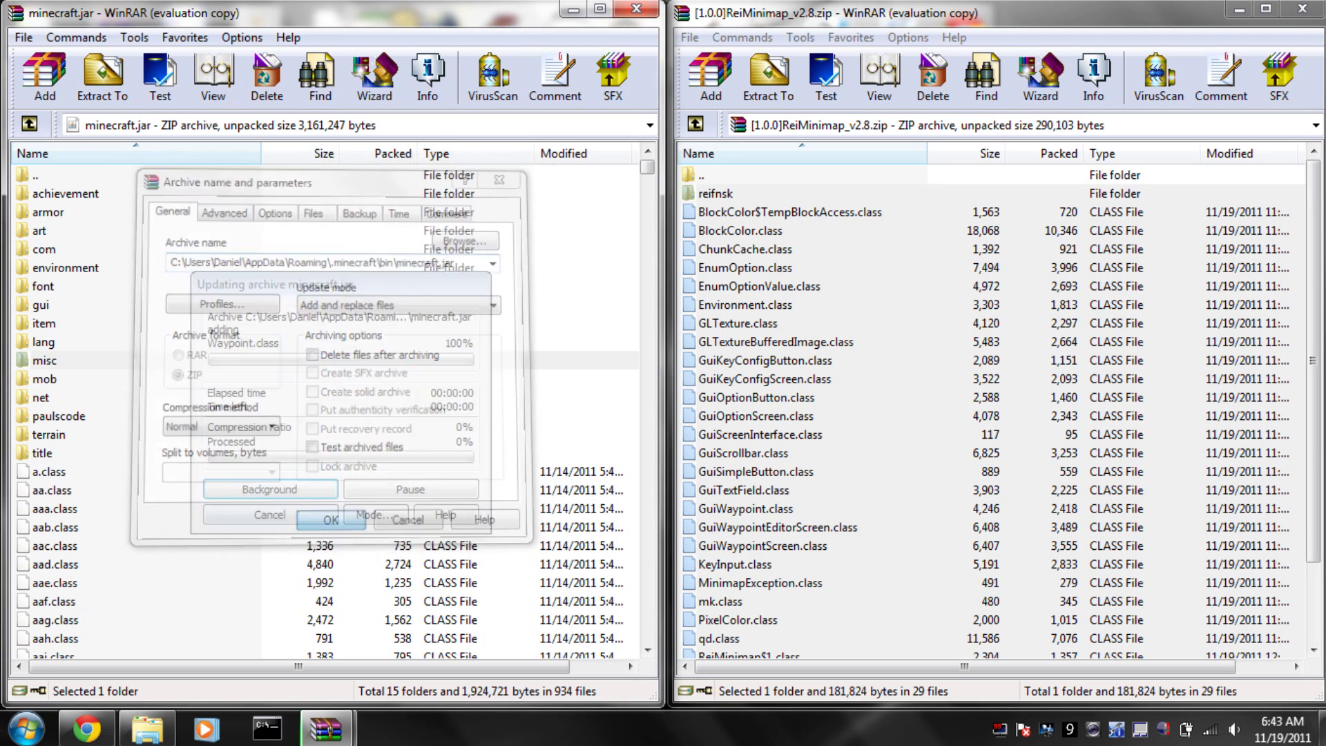
Close the minecraft.jar archive, the ReiMinimap archive and the bin folder window
click(636, 9)
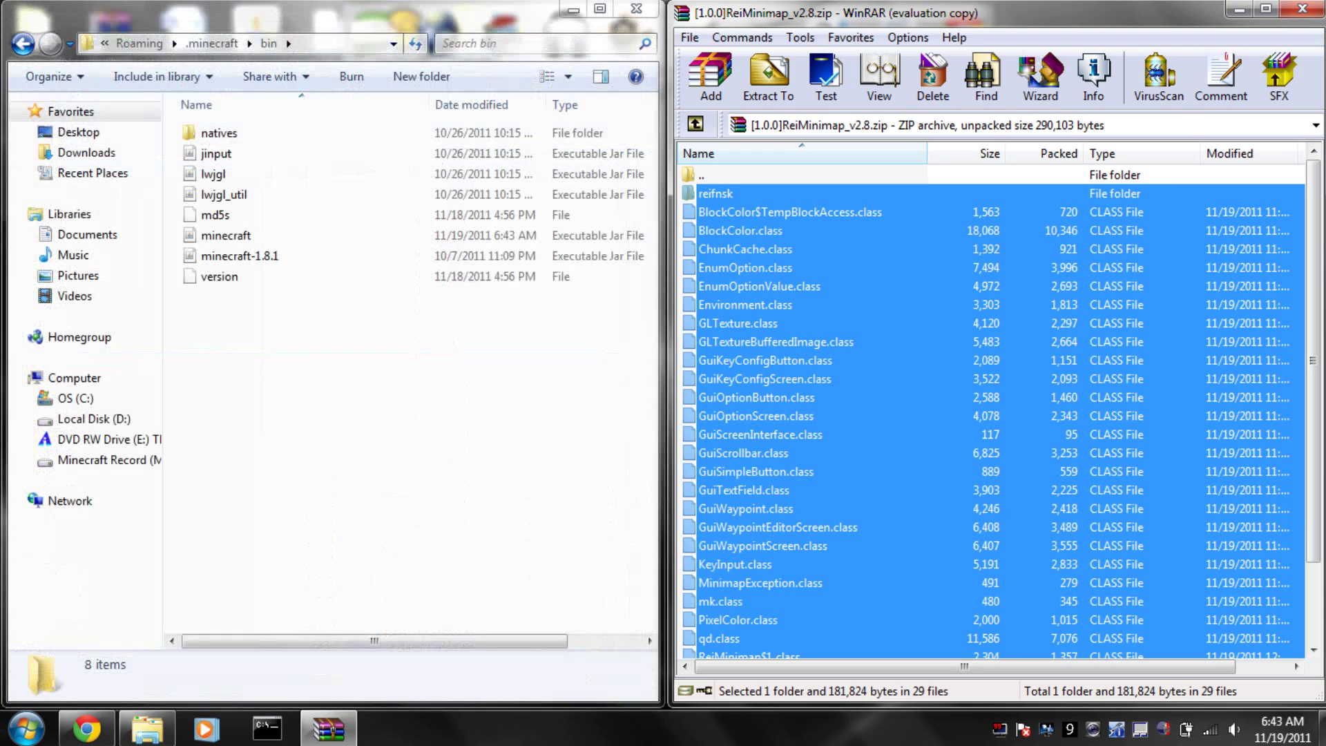
click(1301, 9)
key(alt+F4)
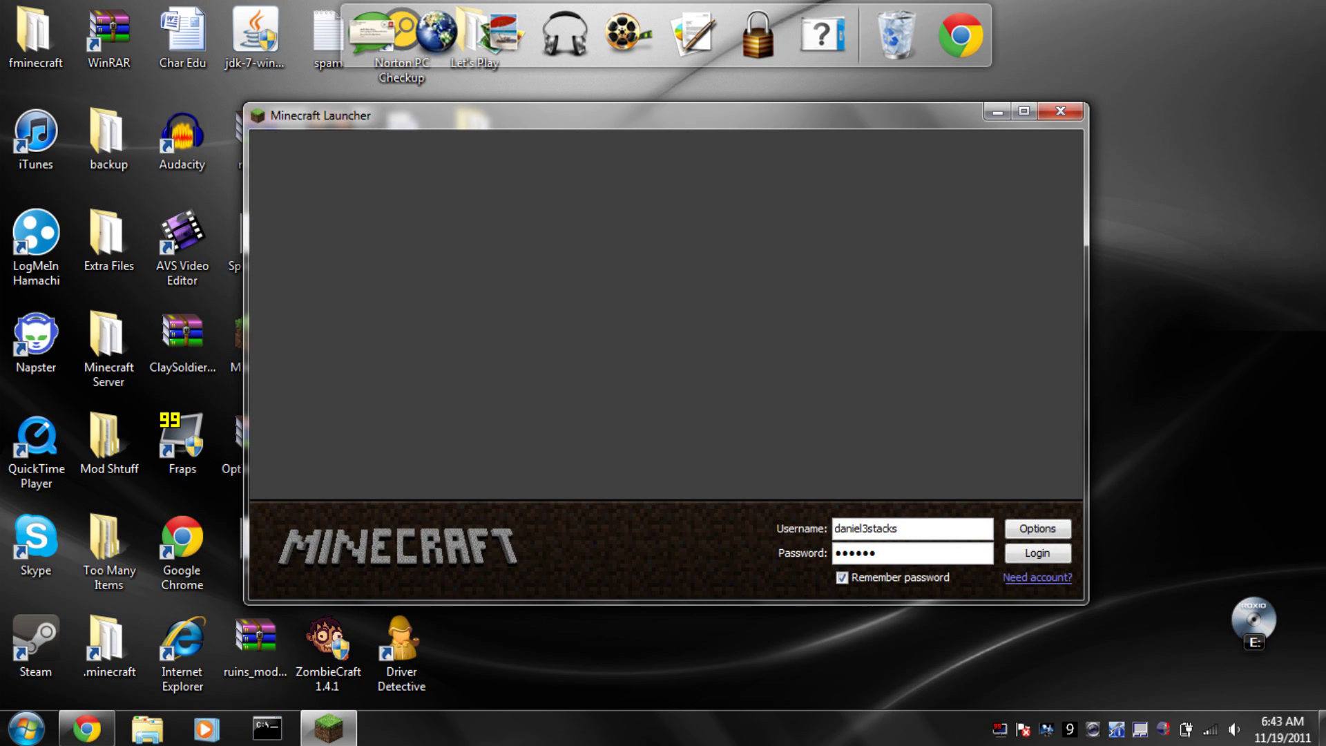
Log in through the Minecraft Launcher with the remembered credentials and load the single-player world CKD
key(Return)
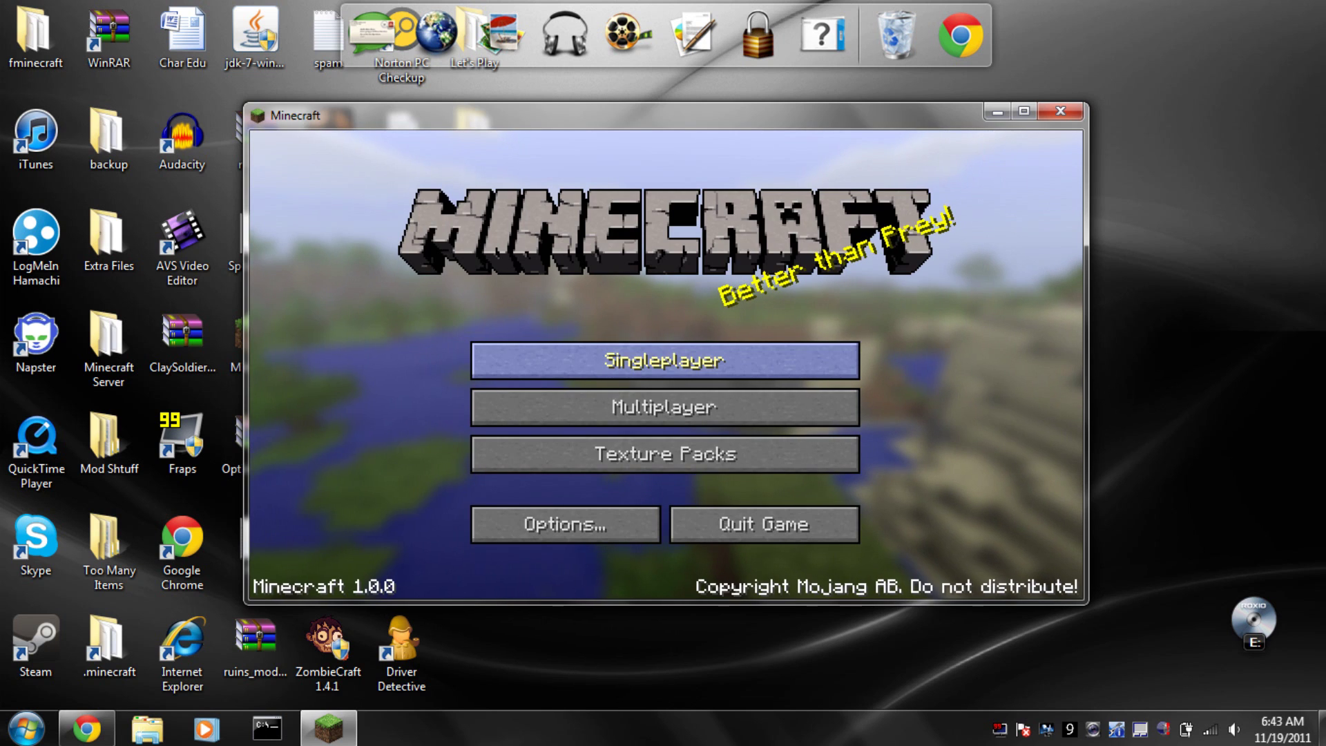
click(663, 360)
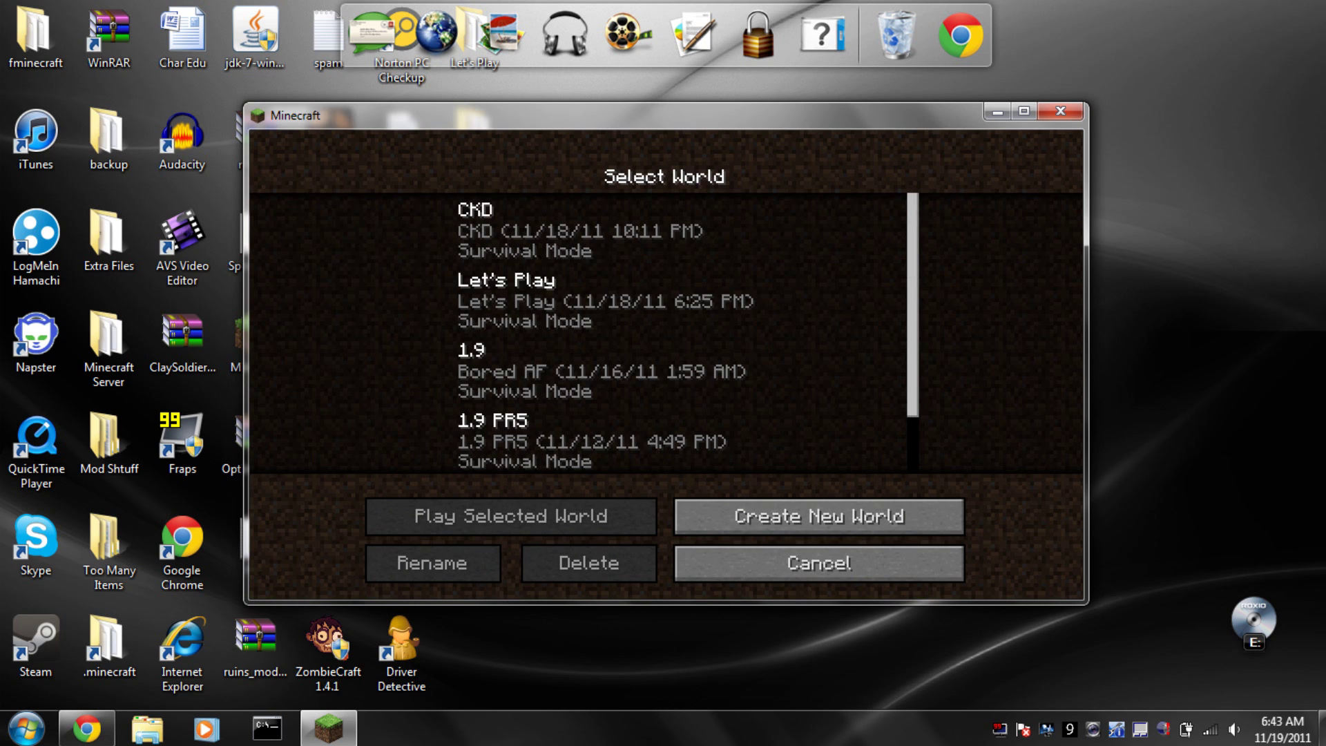
click(818, 517)
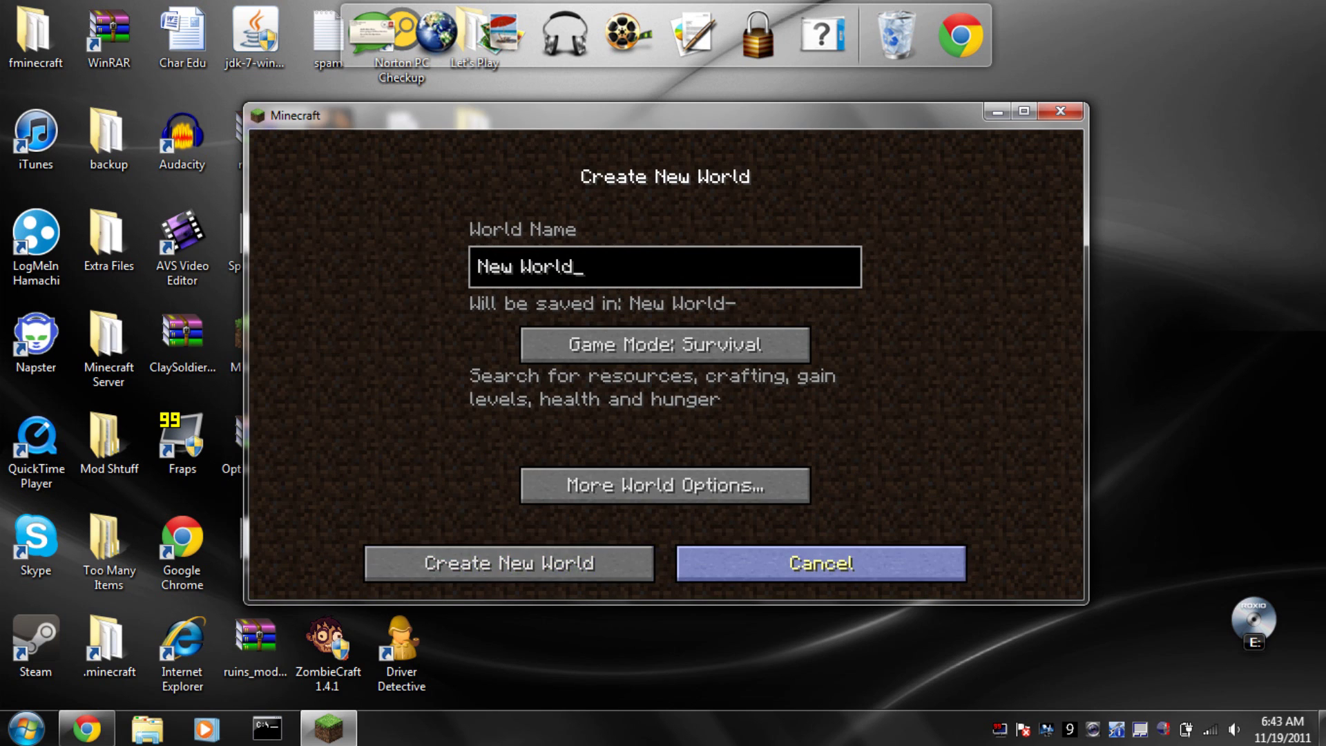
click(821, 563)
double_click(665, 230)
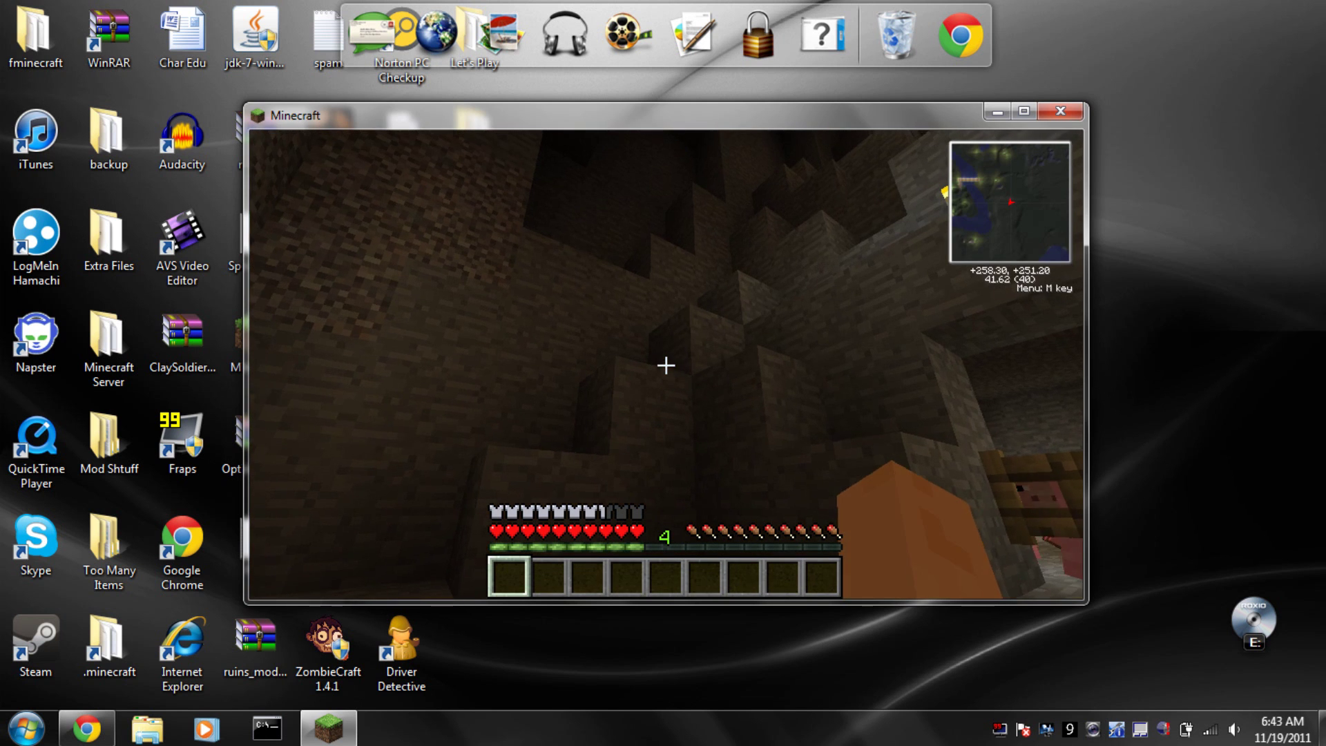
Climb from the wheat farm up the cave slope to the upper ledge to check how the minimap follows the movement
key(w)
key(space)
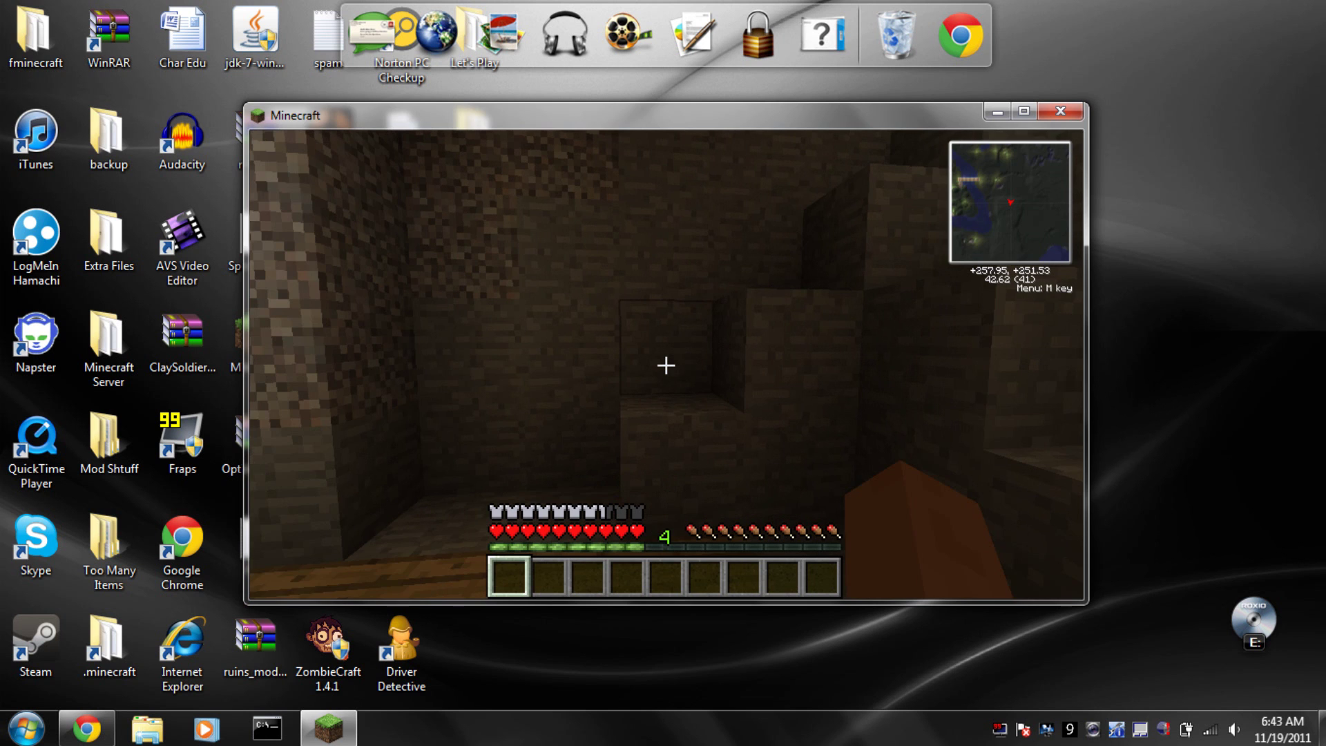
key(w)
key(space)
key(w)
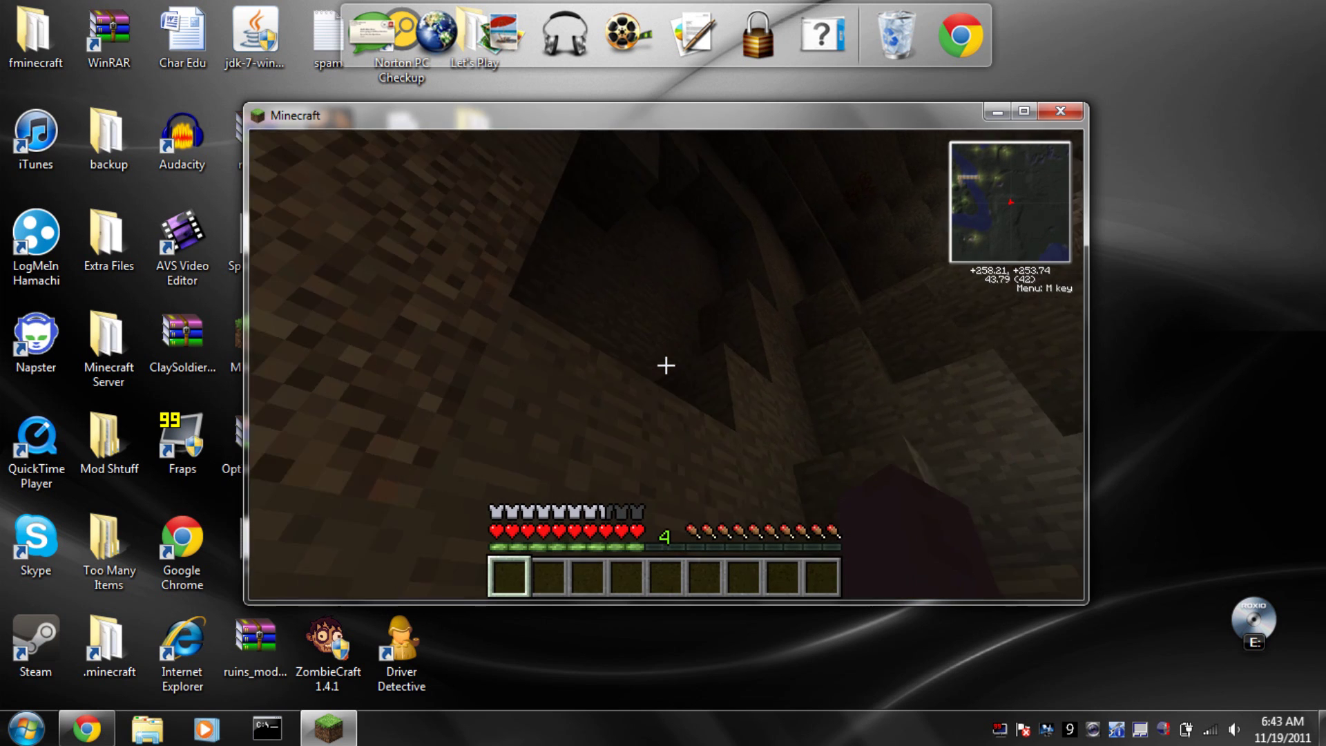
key(space)
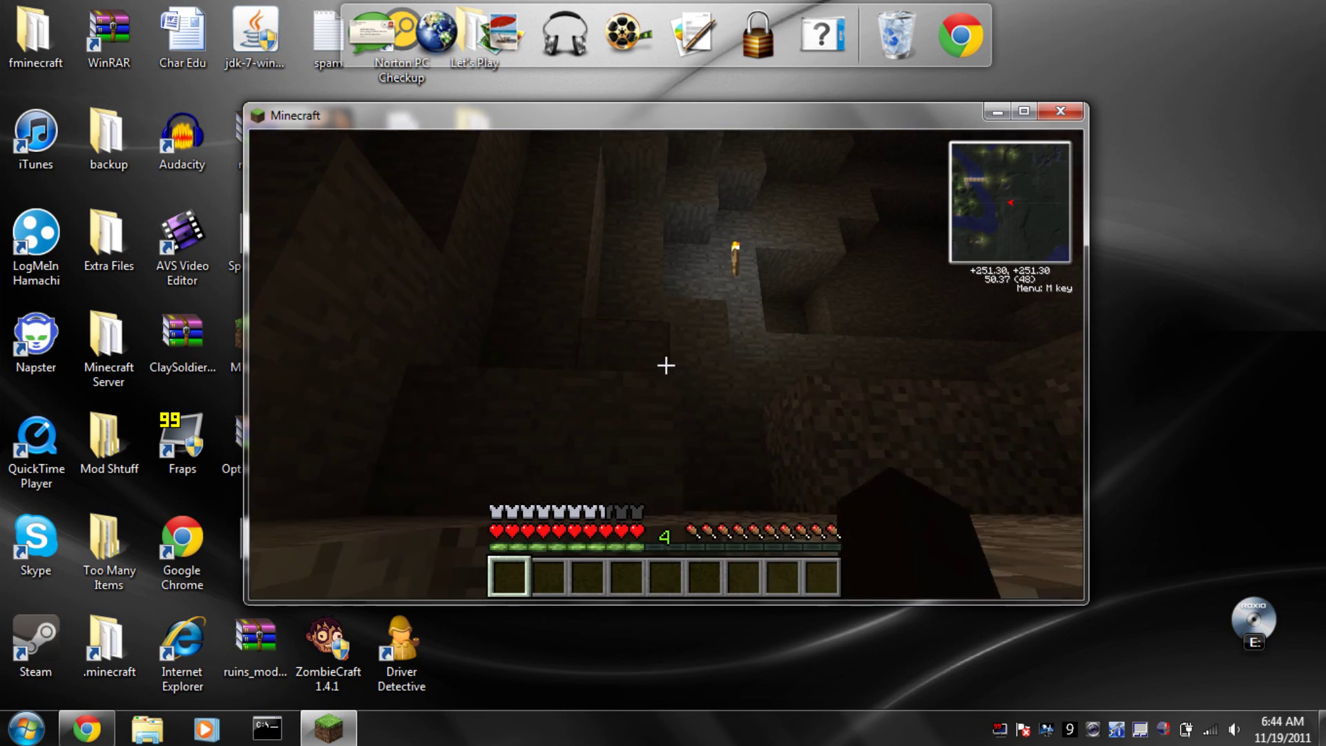
key(w)
key(space)
key(space)
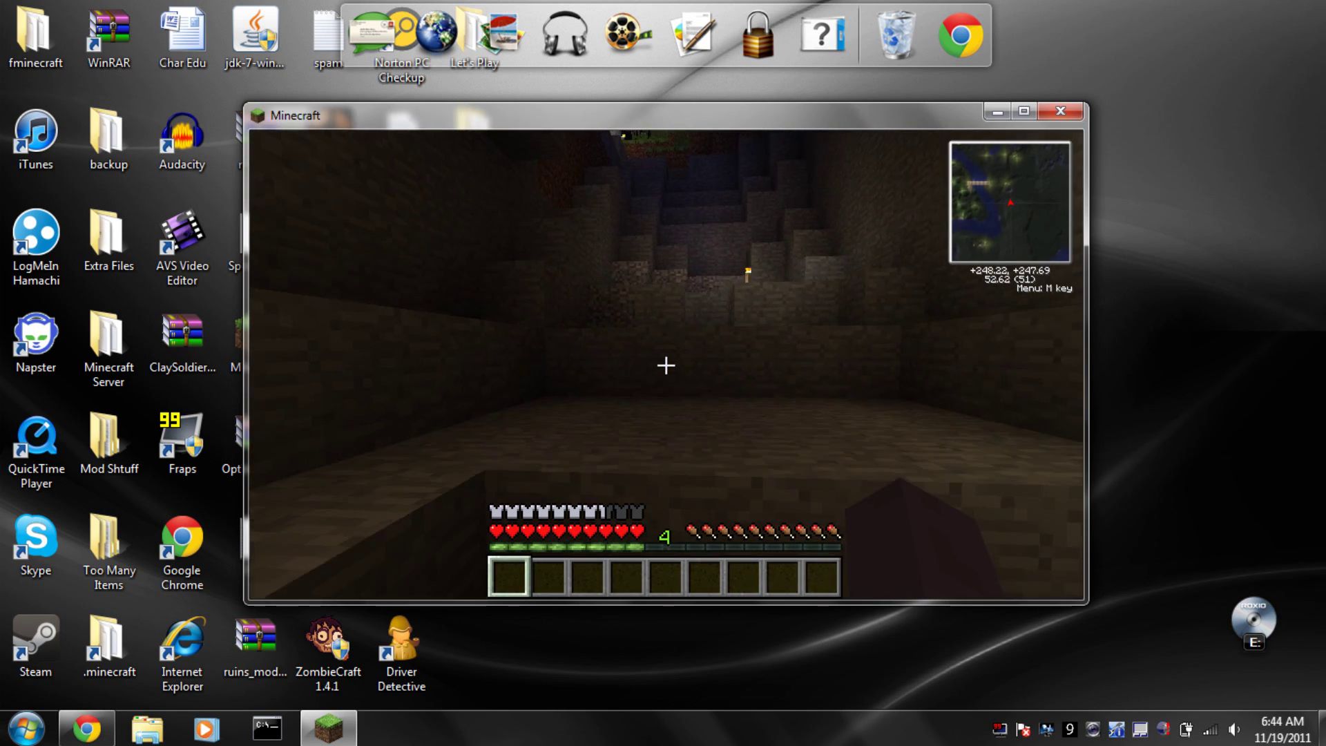
key(w)
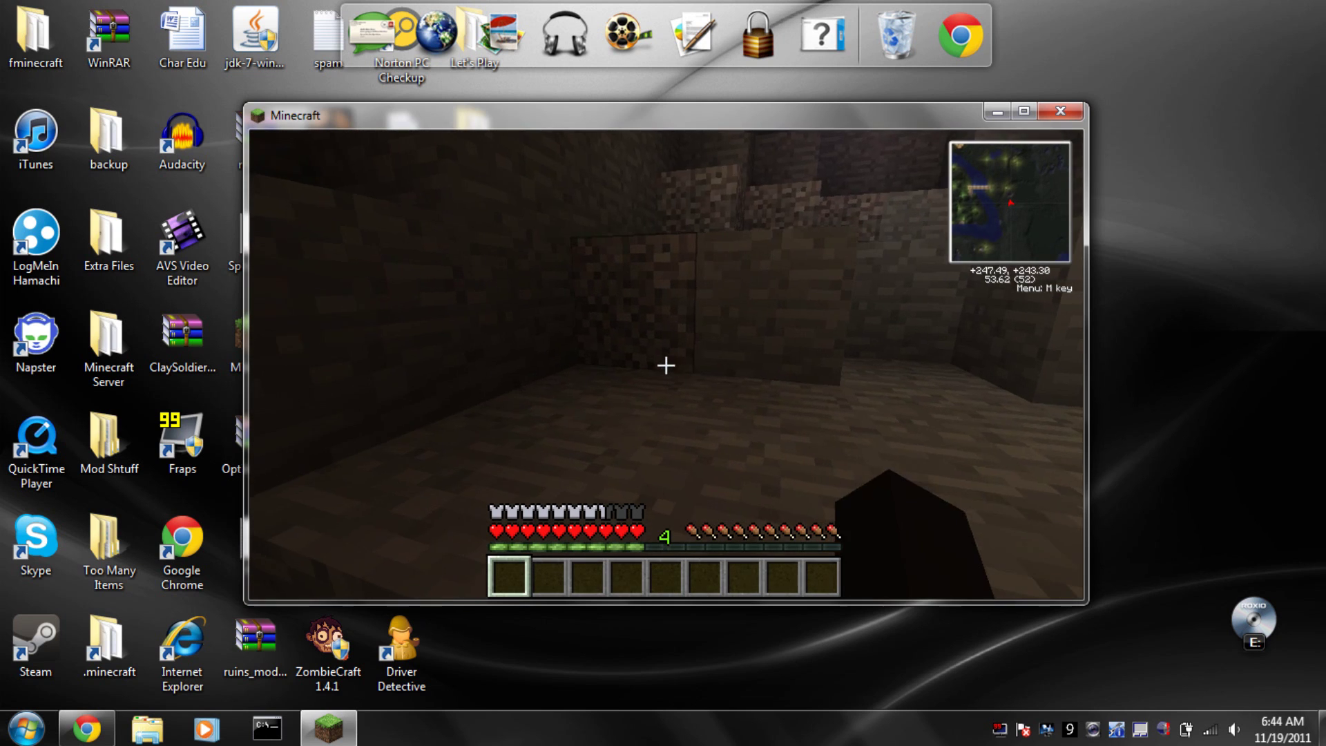
key(w)
key(space)
key(w)
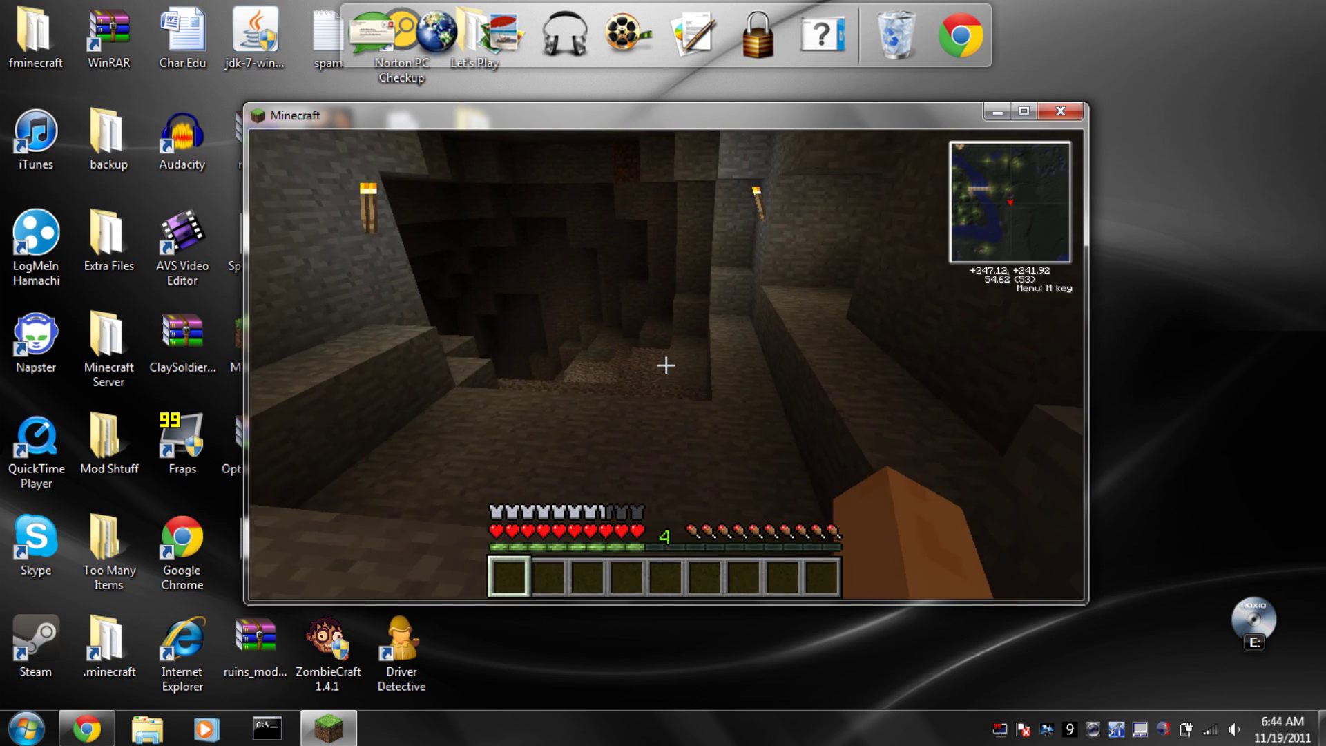
Descend the cave to the pig pen and walk along the wheat farm's wooden edge while checking the minimap
key(w)
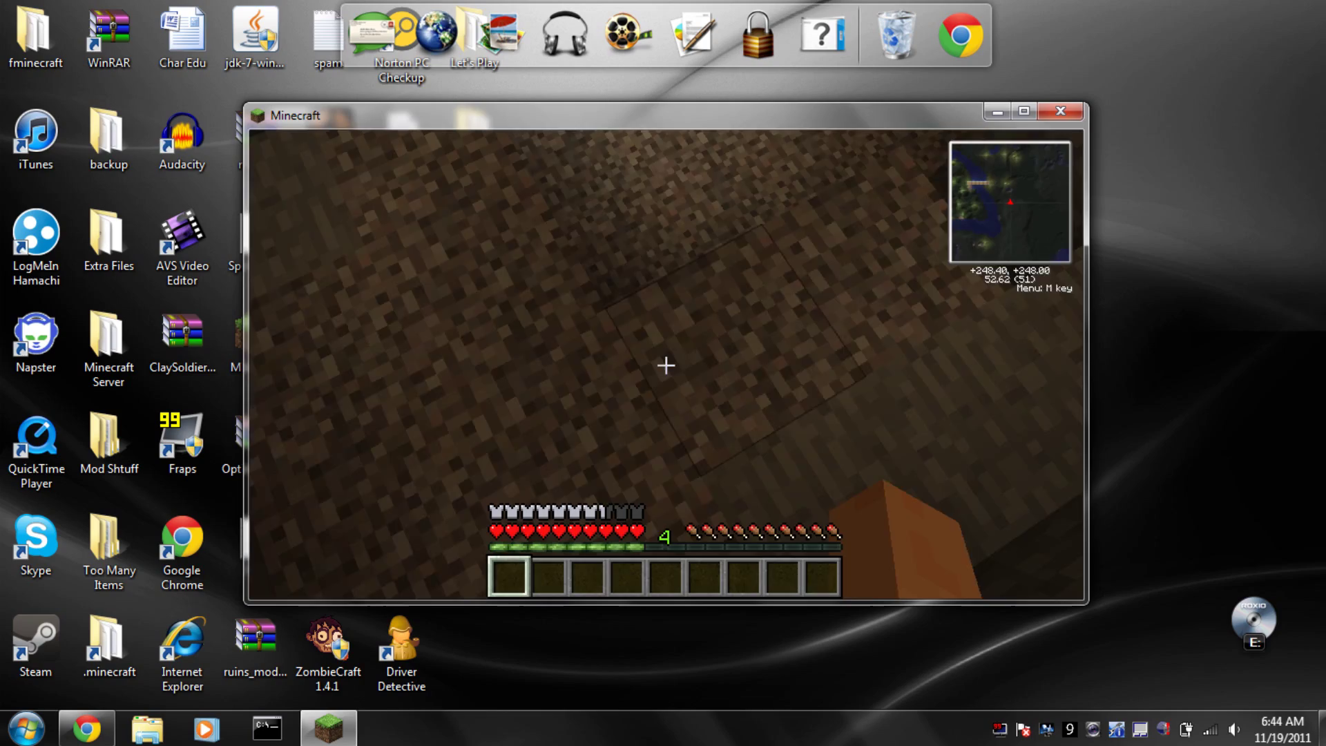
key(w)
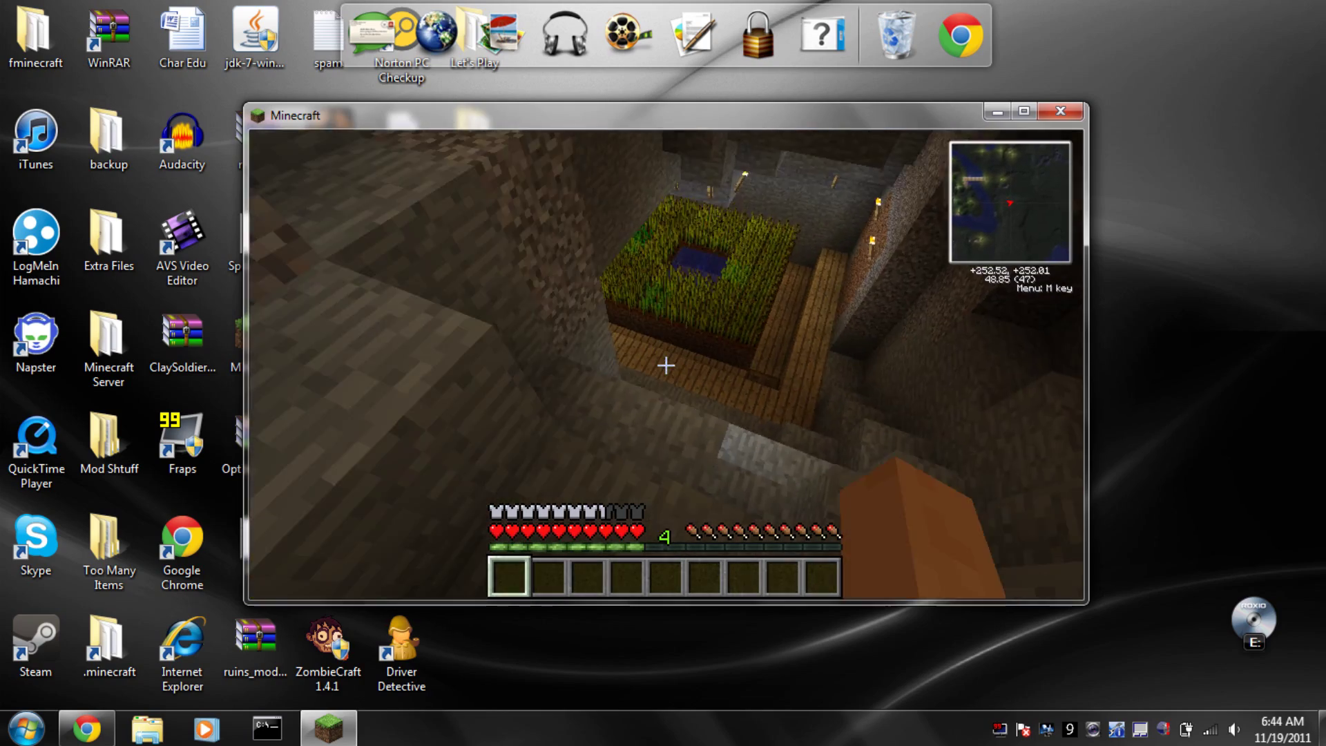
key(w)
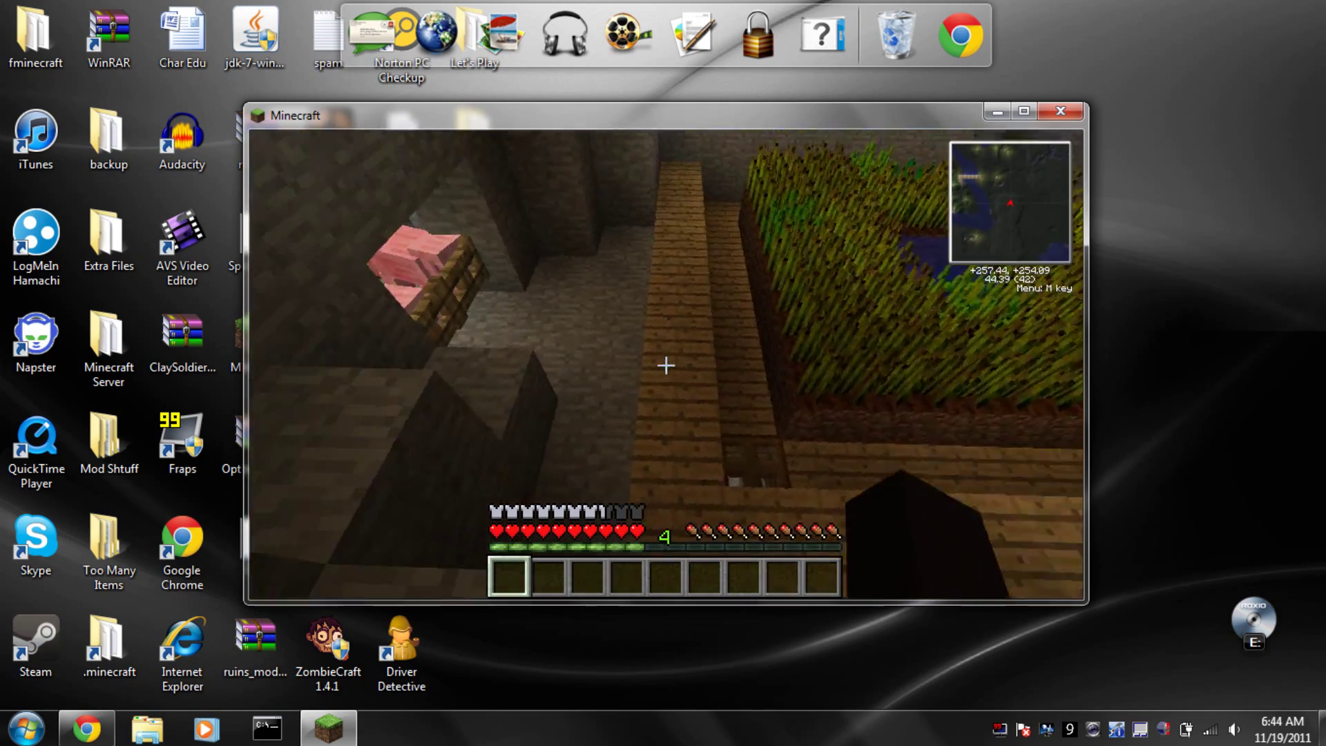
key(w)
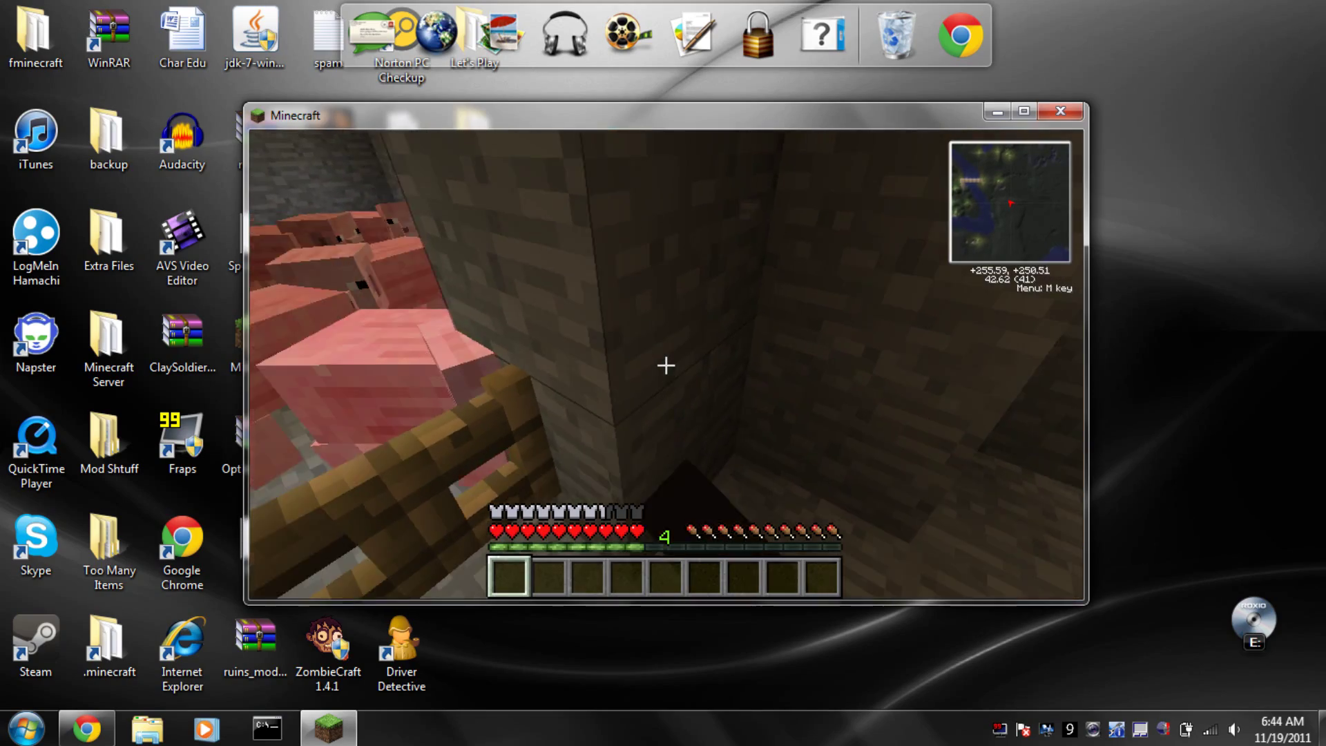
key(s)
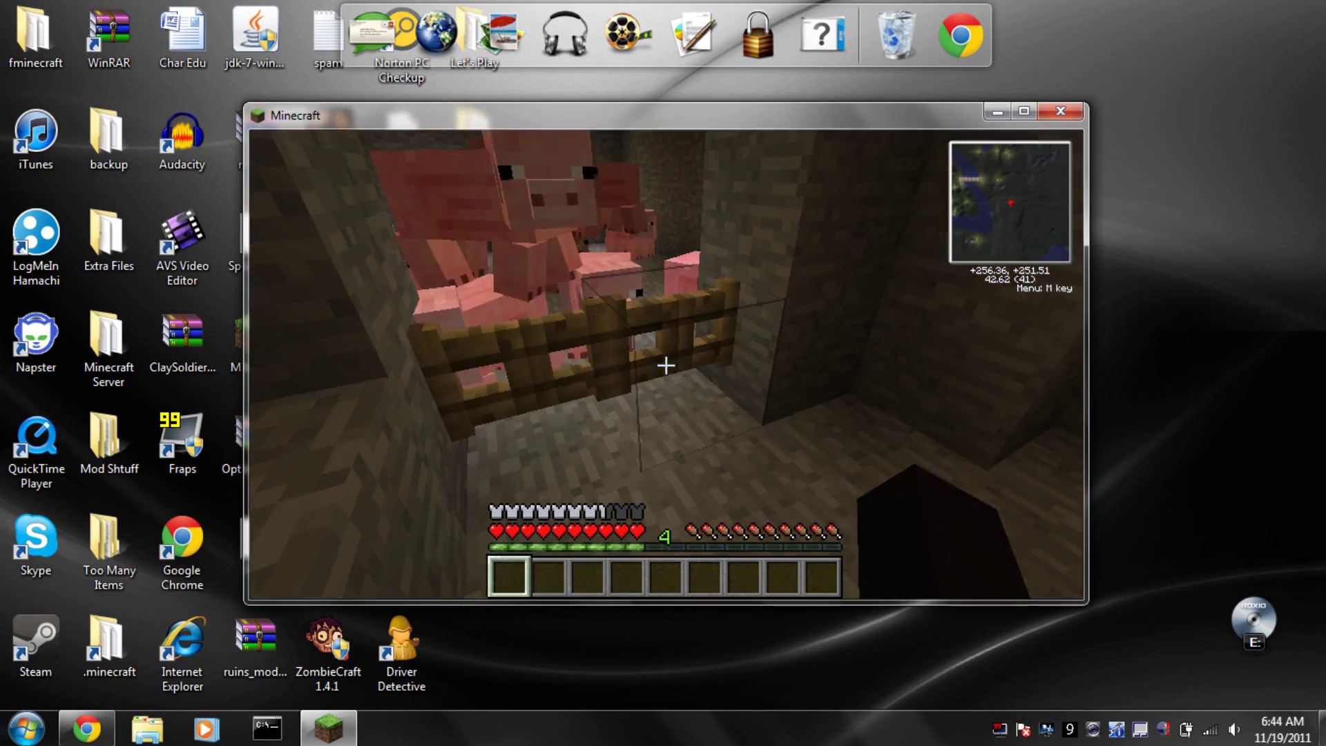
key(s)
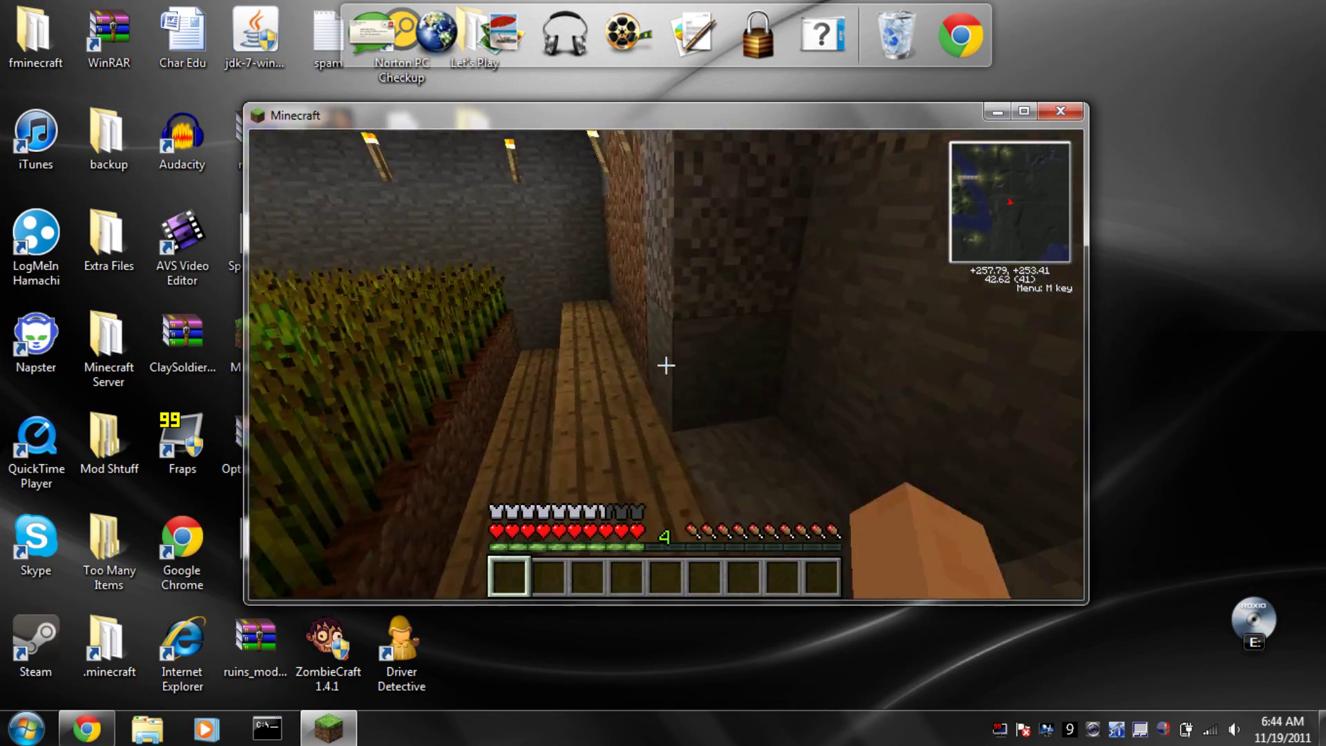
key(w)
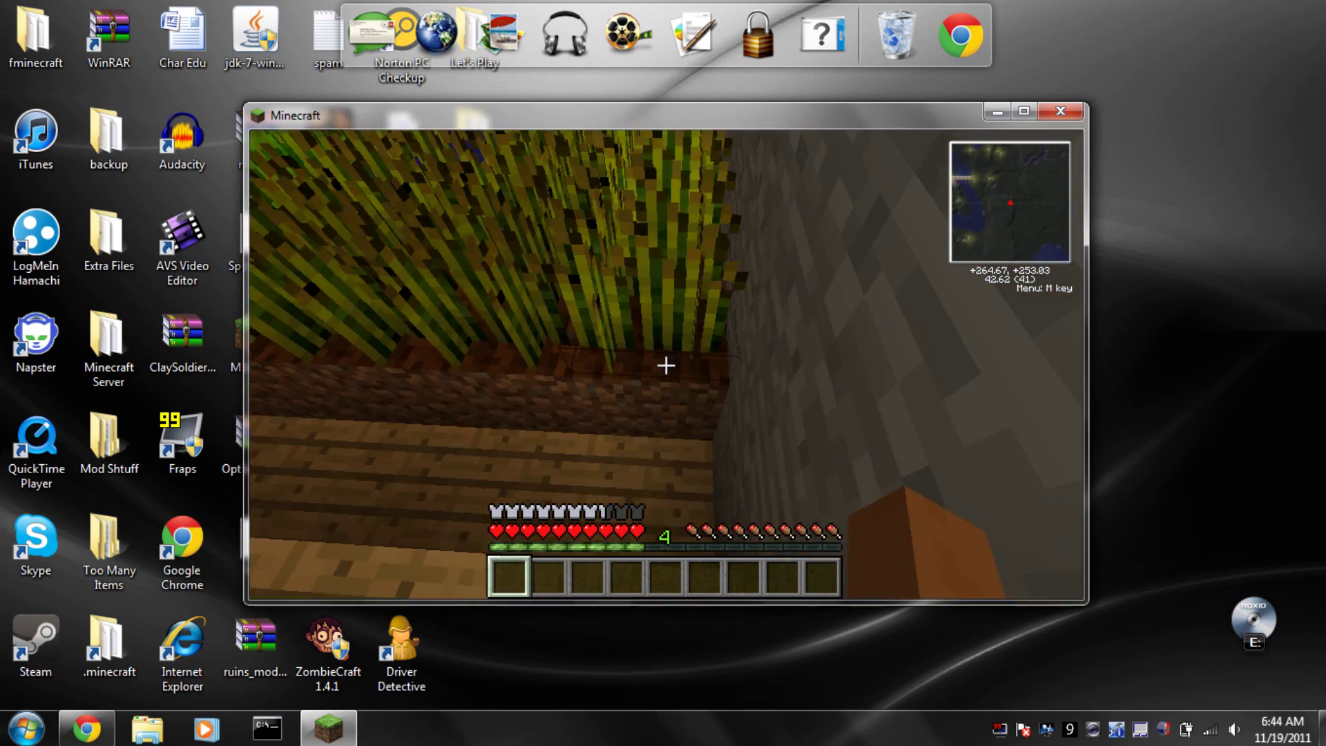
key(w)
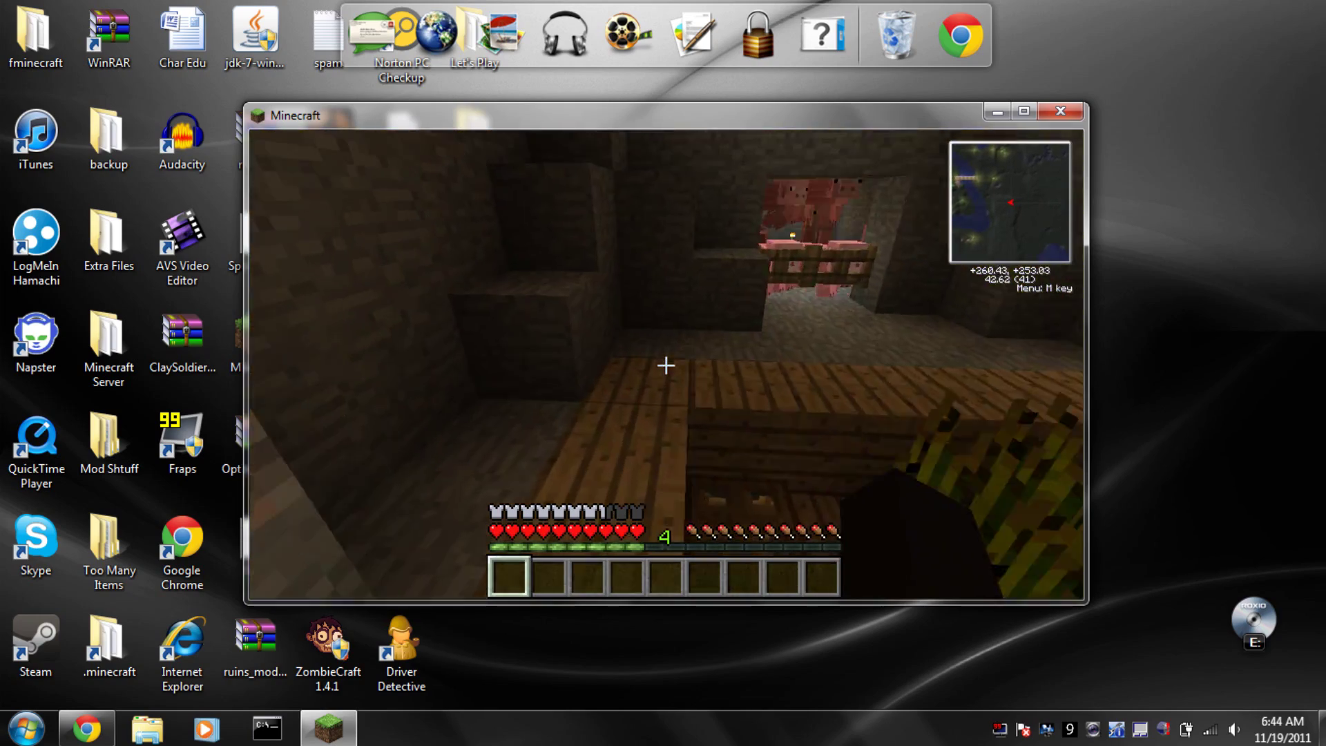
Climb the stone steps from the wheat farm back to the upper cave ledge, watching the minimap's position marker
key(w)
key(space)
key(space)
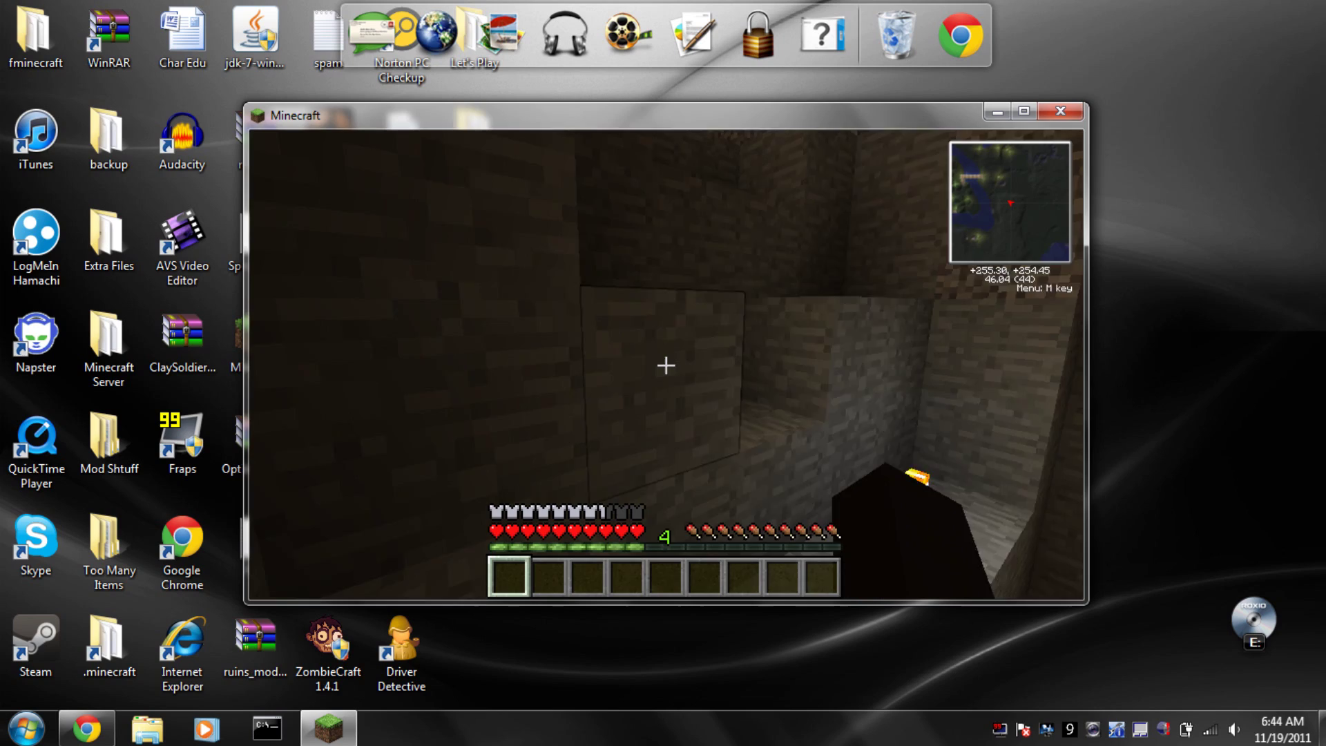
key(w)
key(space)
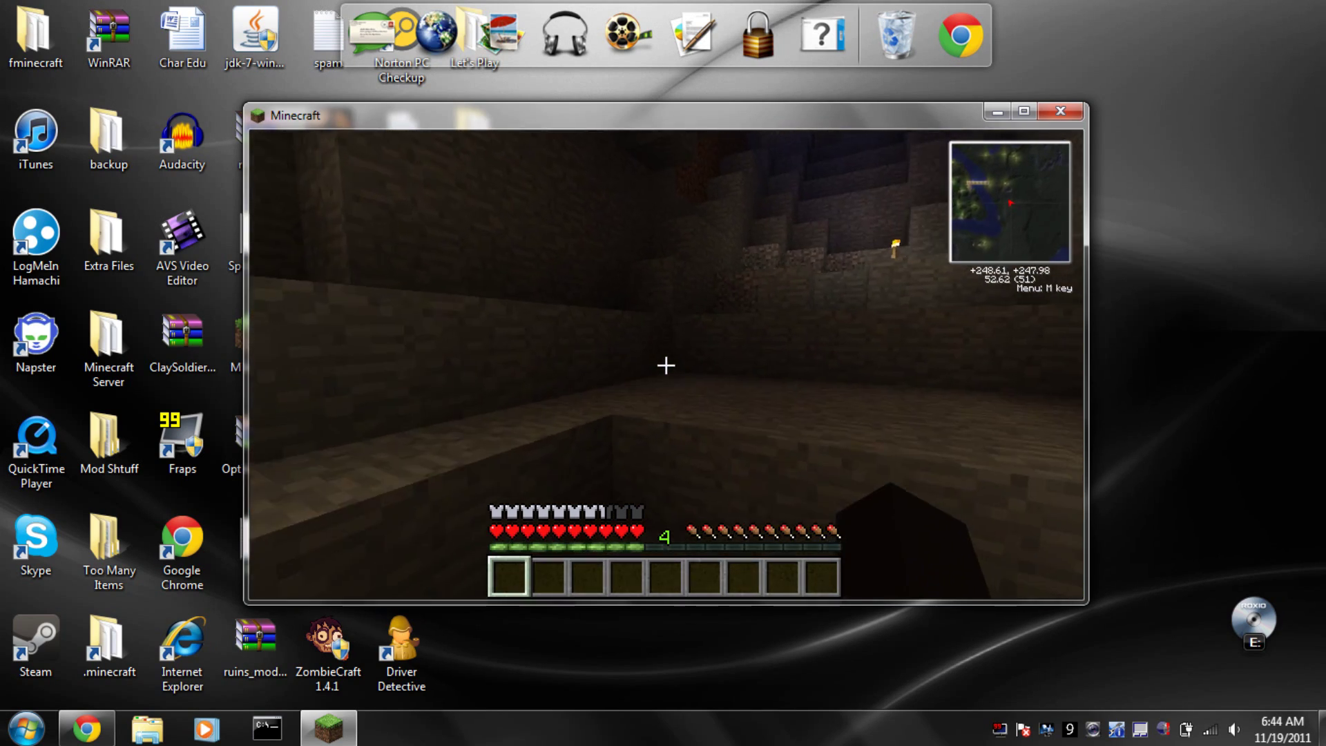
key(w)
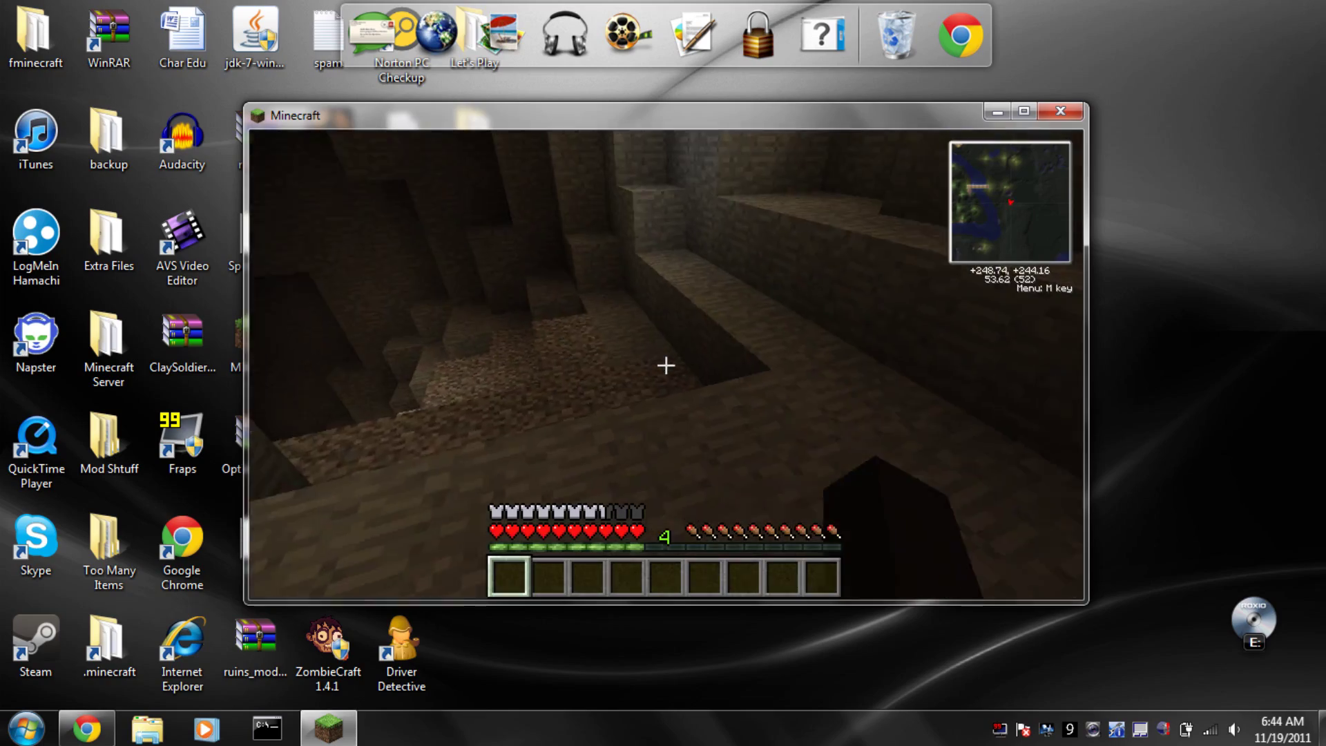
Return down the slope past the torch to the pig pen and the corner of the wheat farm
key(w)
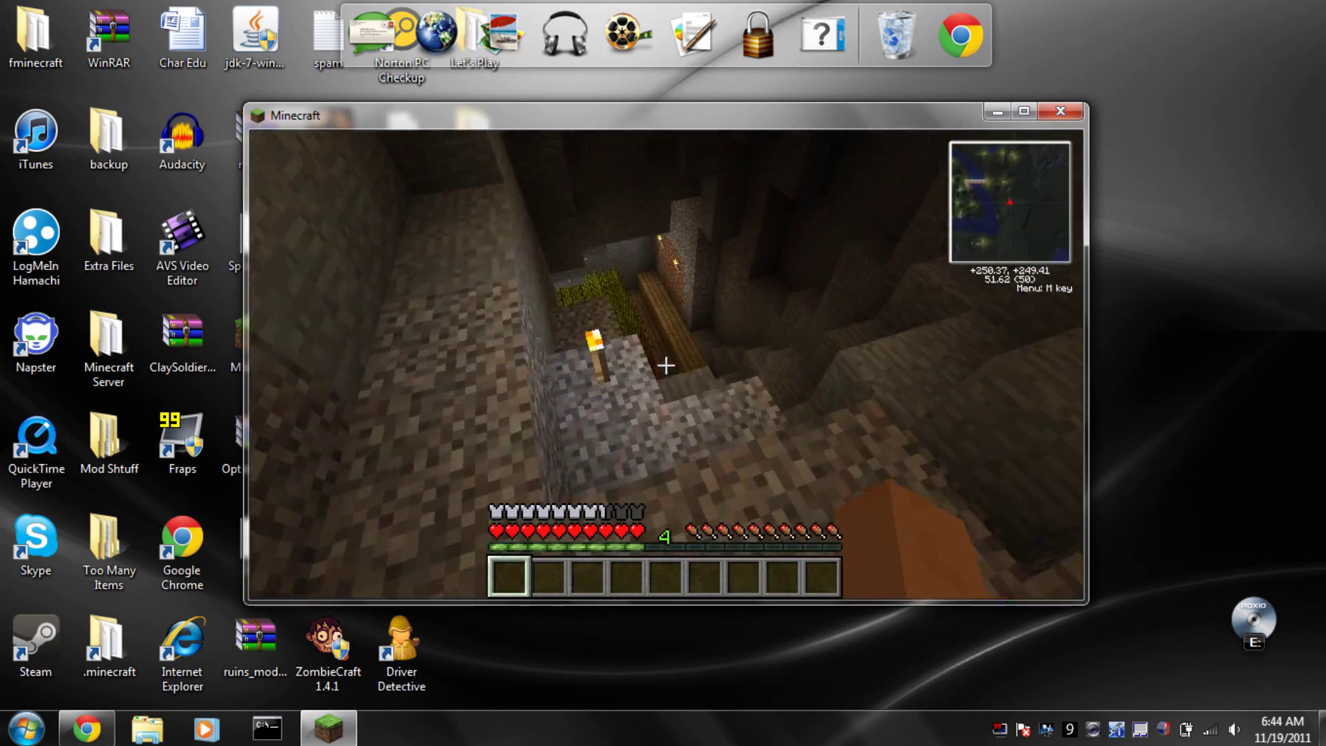
key(w)
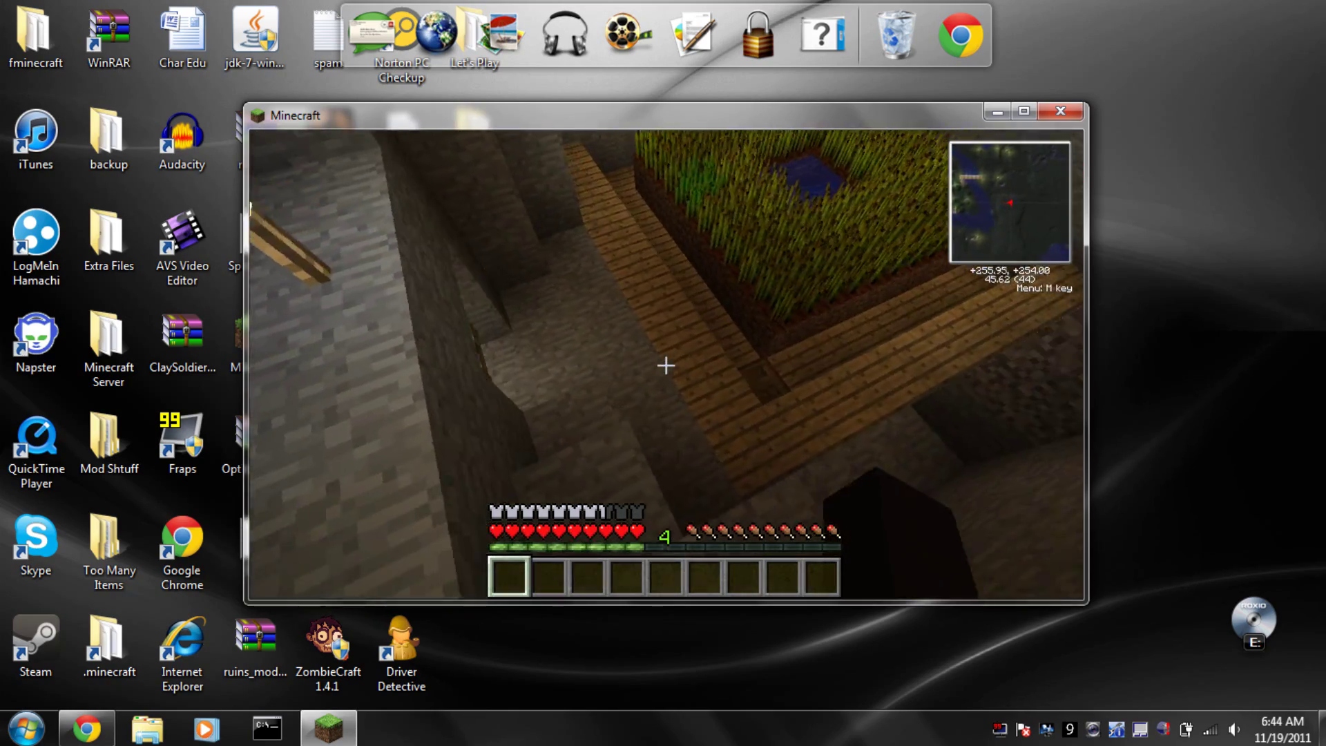
key(w)
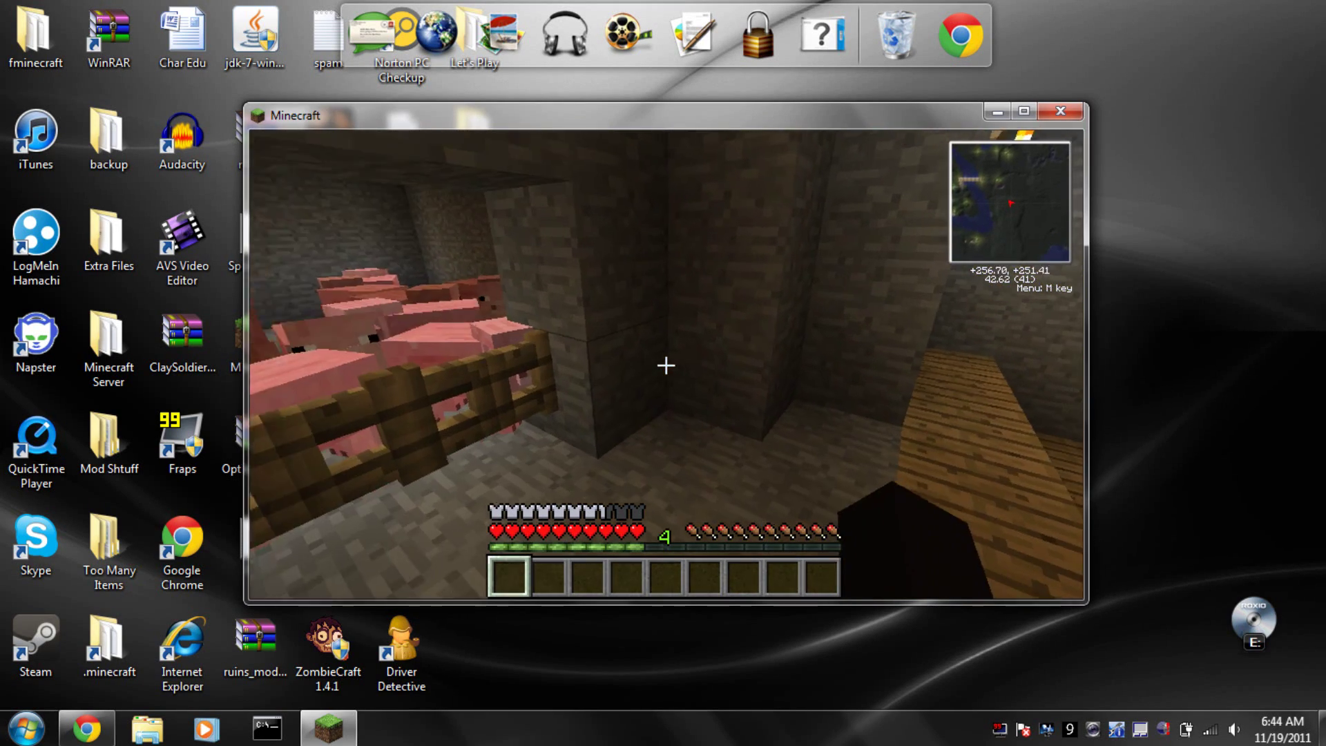
key(d)
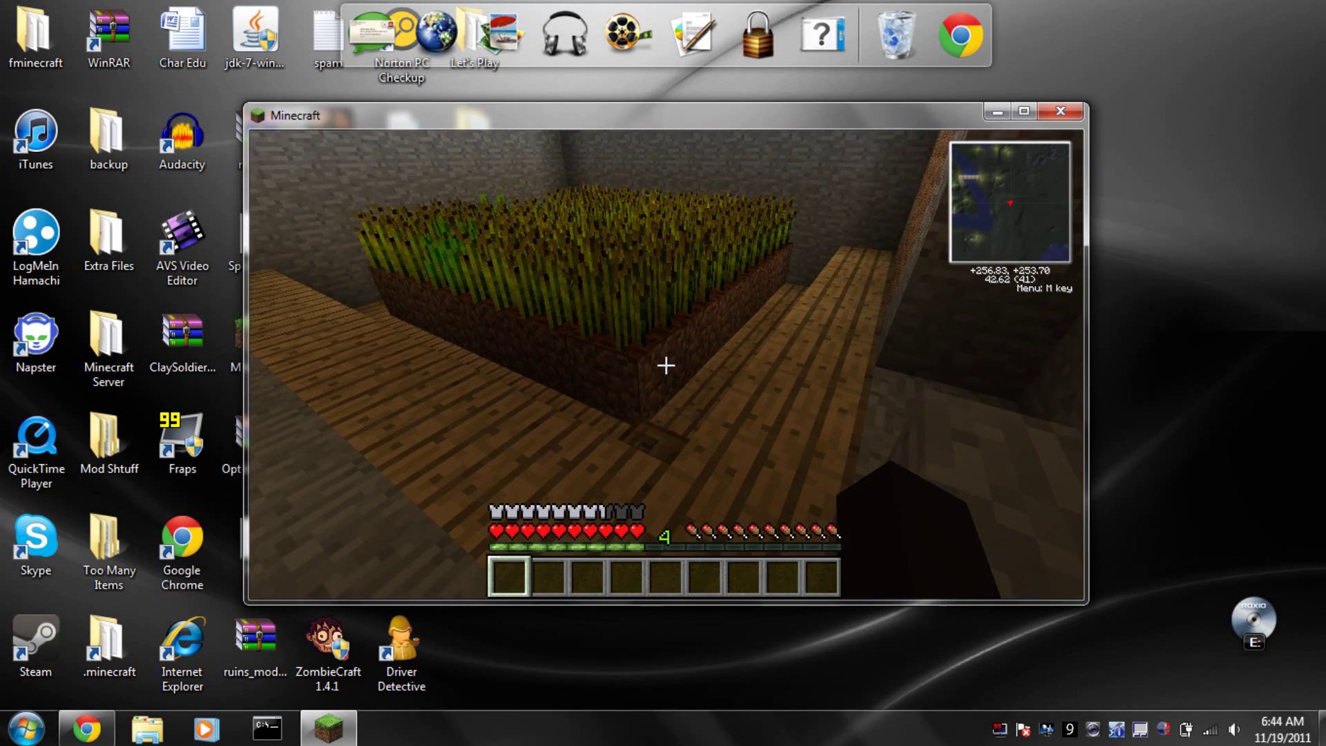